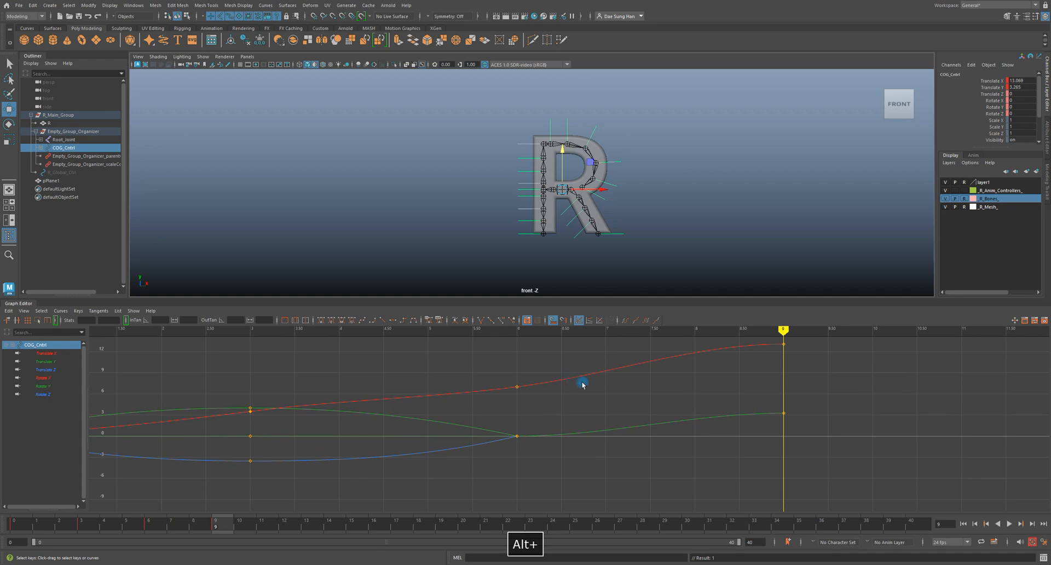
Steepen the outgoing tangent of COG_Cntrl's Translate Y key at frame 6 into a sharp second arc and preview the motion
{"action": "left_click", "coordinate": [45, 361]}
{"action": "right_click_drag", "start_coordinate": [669, 416], "coordinate": [654, 414], "text": "alt"}
{"action": "left_click_drag", "start_coordinate": [514, 427], "coordinate": [601, 483]}
{"action": "left_click_drag", "start_coordinate": [594, 435], "coordinate": [678, 486]}
{"action": "middle_click_drag", "start_coordinate": [678, 486], "coordinate": [683, 408]}
{"action": "key", "text": "alt+v"}
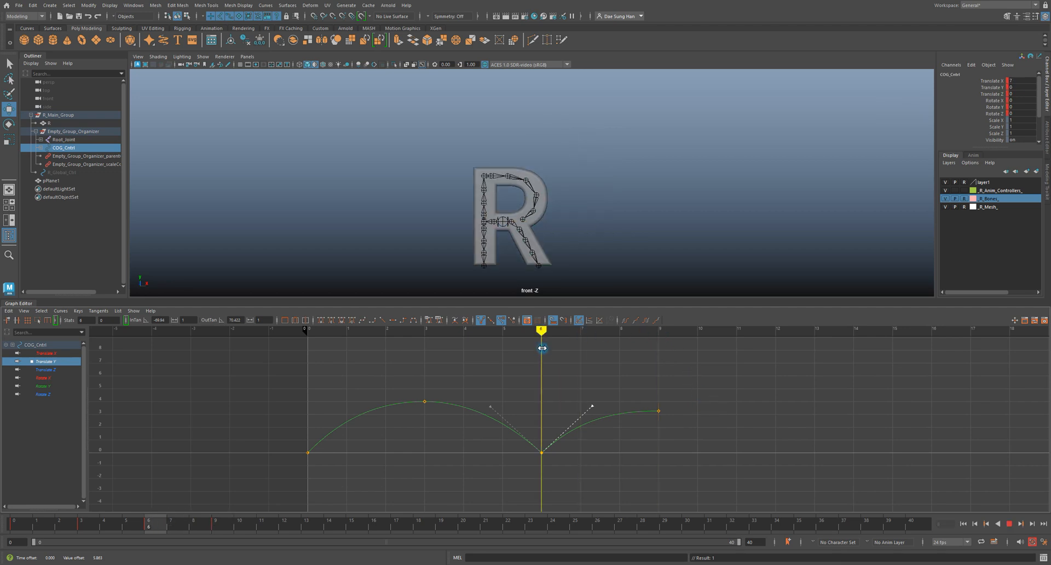
{"action": "left_click_drag", "start_coordinate": [323, 362], "coordinate": [659, 380]}
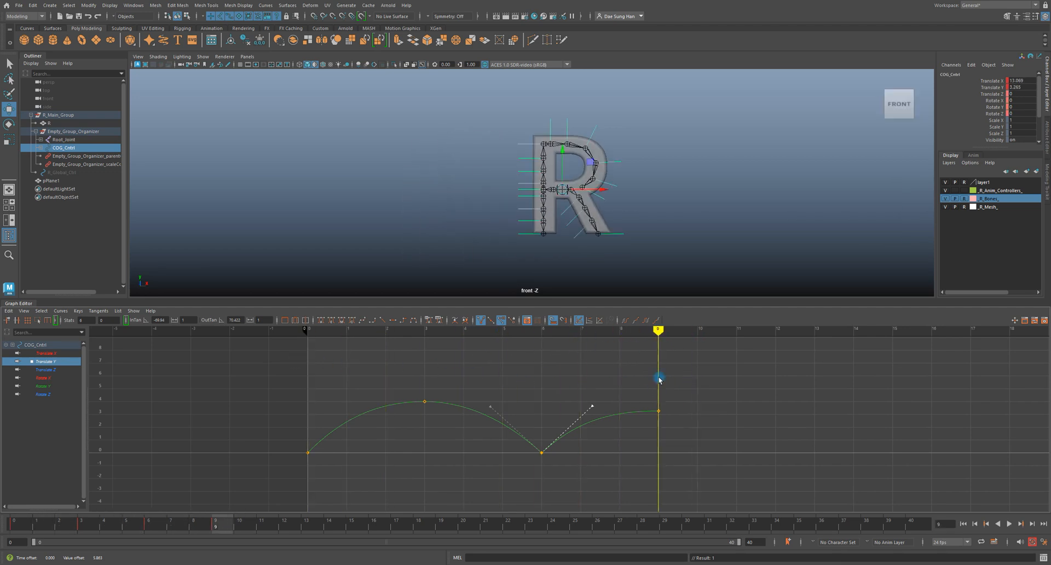
Set COG_Cntrl's Translate X to 11 at frame 9
{"action": "left_click", "coordinate": [46, 353]}
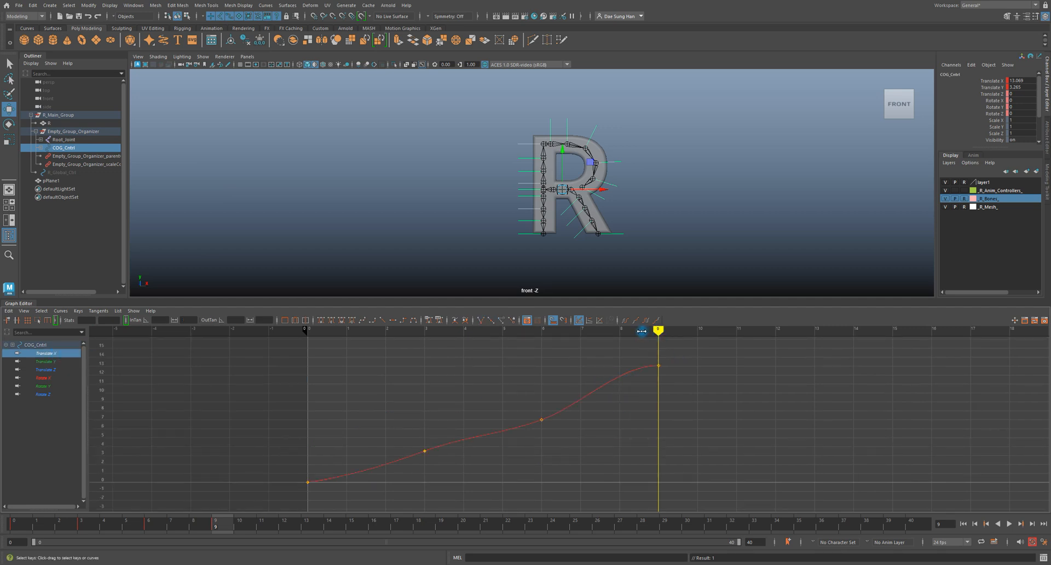
{"action": "key", "text": "comma"}
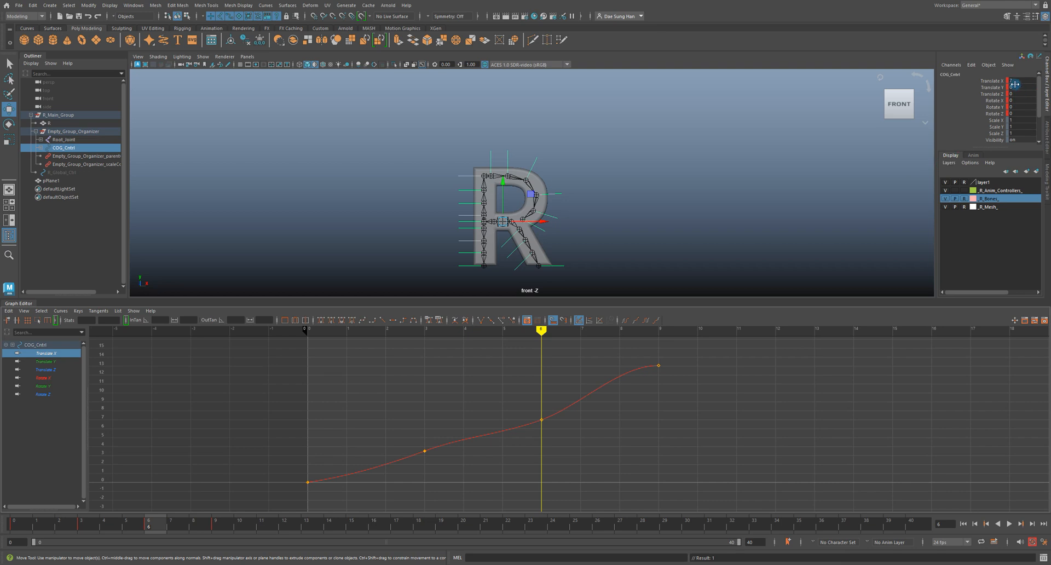
{"action": "key", "text": "period"}
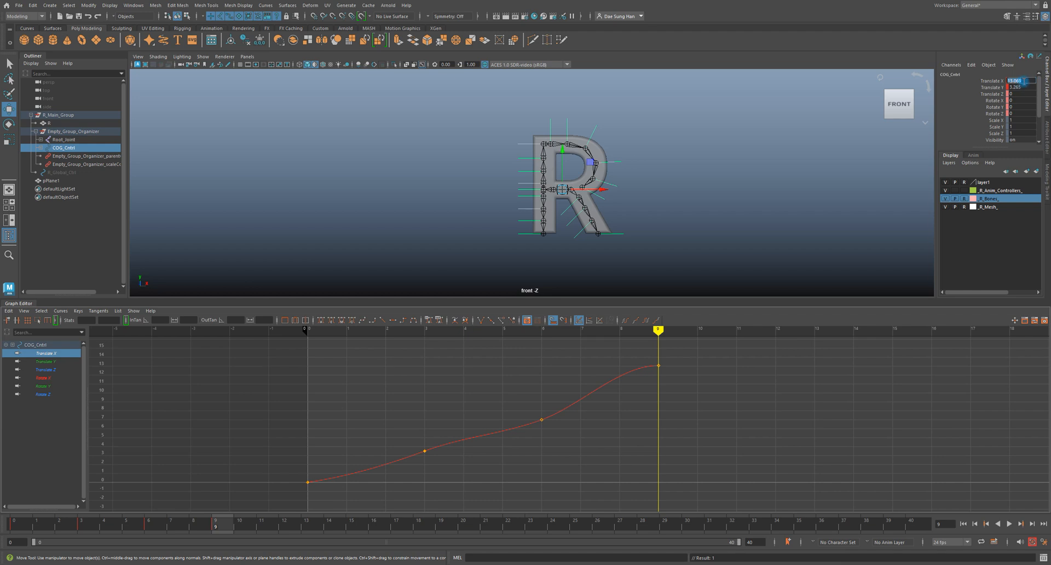
{"action": "right_click_drag", "start_coordinate": [781, 160], "coordinate": [757, 157], "text": "alt"}
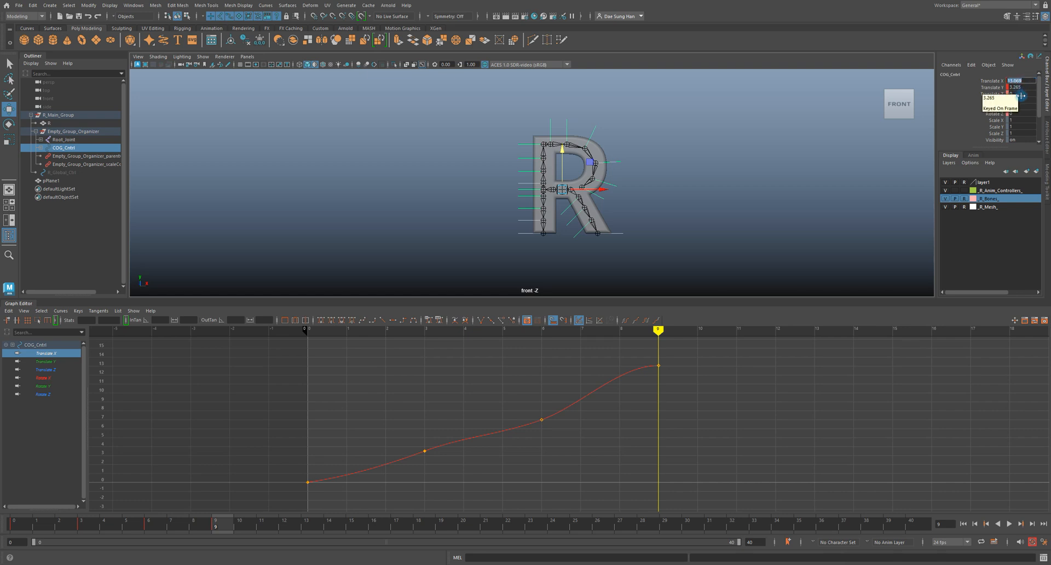
{"action": "type", "text": "44"}
{"action": "left_click_drag", "start_coordinate": [1018, 79], "coordinate": [977, 80]}
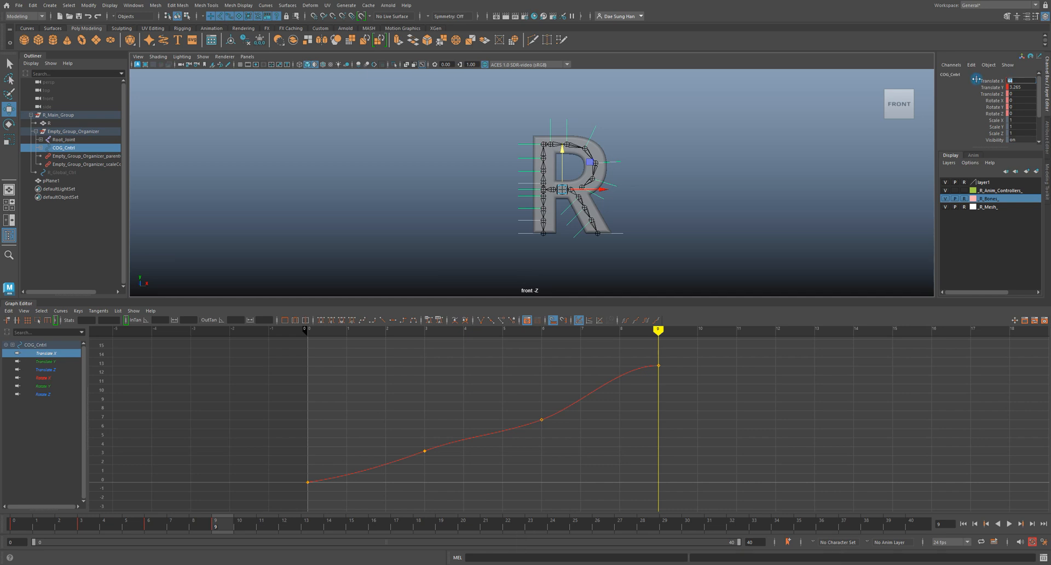
{"action": "type", "text": "11"}
{"action": "key", "text": "Return"}
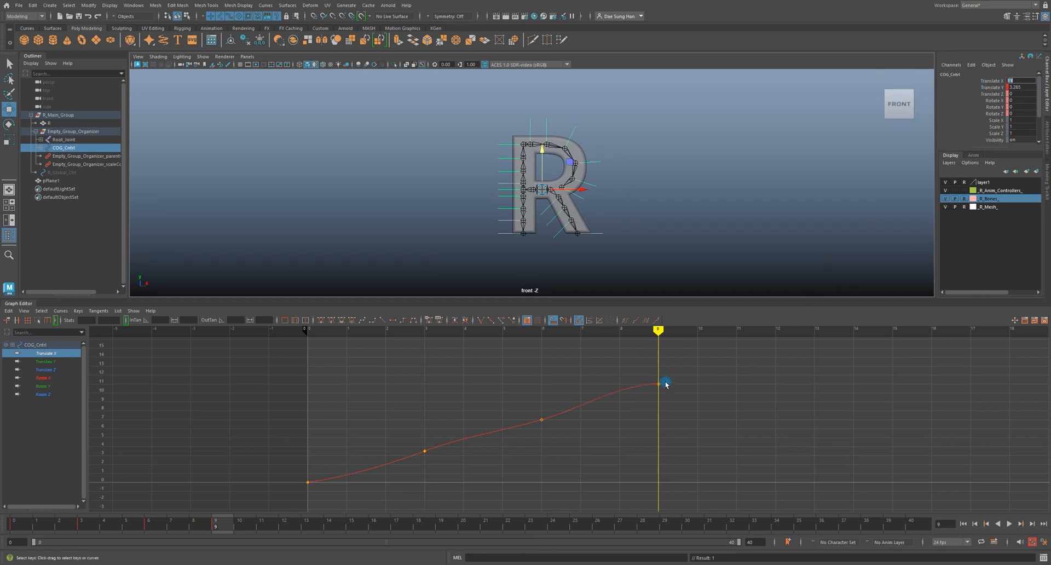
Key COG_Cntrl's Translate X at 15 on frame 12
{"action": "mouse_move", "coordinate": [661, 329]}
{"action": "left_mouse_down"}
{"action": "mouse_move", "coordinate": [530, 358]}
{"action": "mouse_move", "coordinate": [667, 358]}
{"action": "mouse_move", "coordinate": [541, 378]}
{"action": "left_mouse_up"}
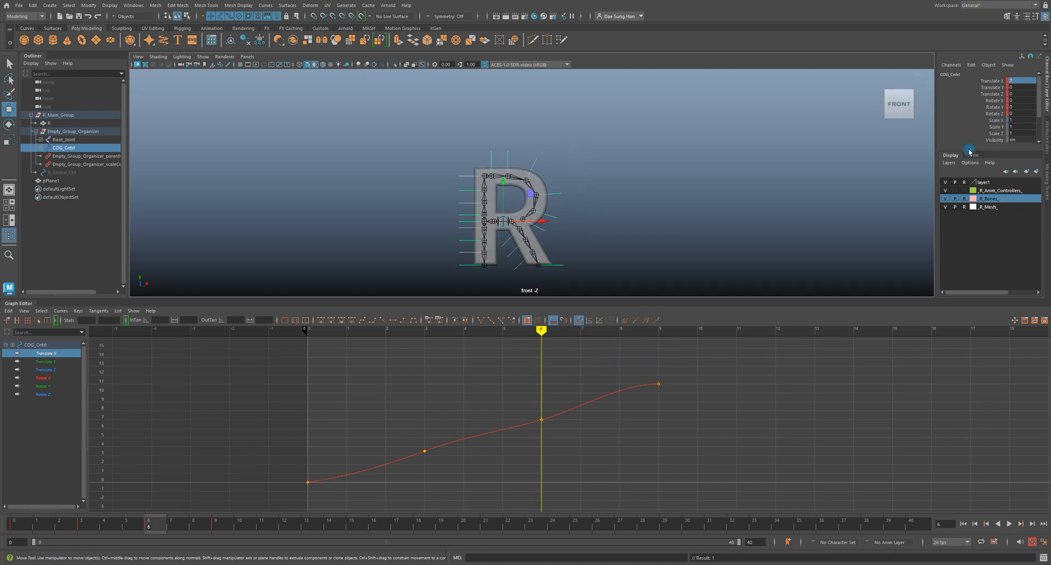
{"action": "key", "text": "alt+period"}
{"action": "key", "text": "alt+period"}
{"action": "key", "text": "alt+period"}
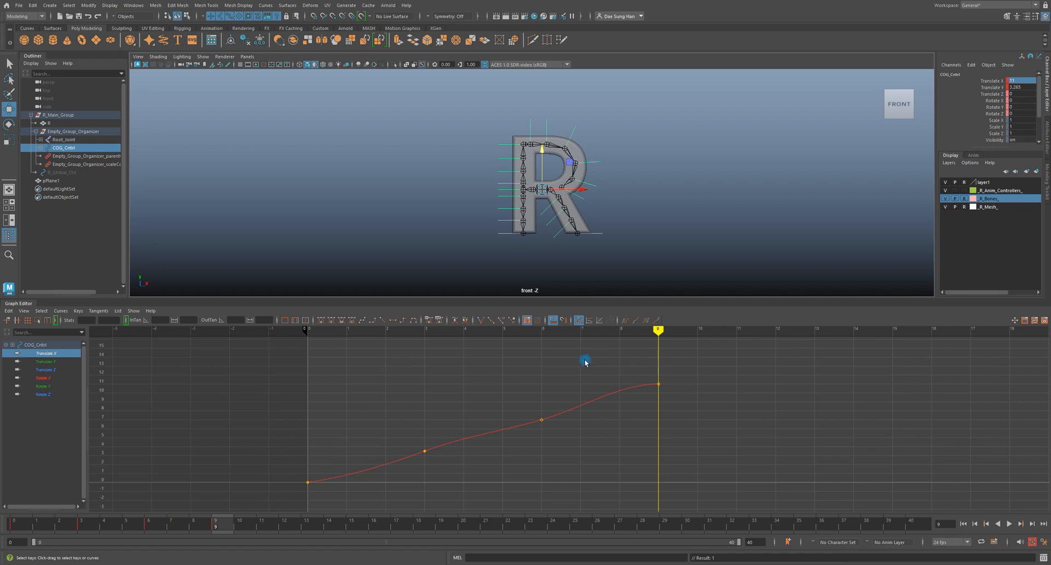
{"action": "key", "text": "alt+period"}
{"action": "key", "text": "alt+period"}
{"action": "key", "text": "alt+period"}
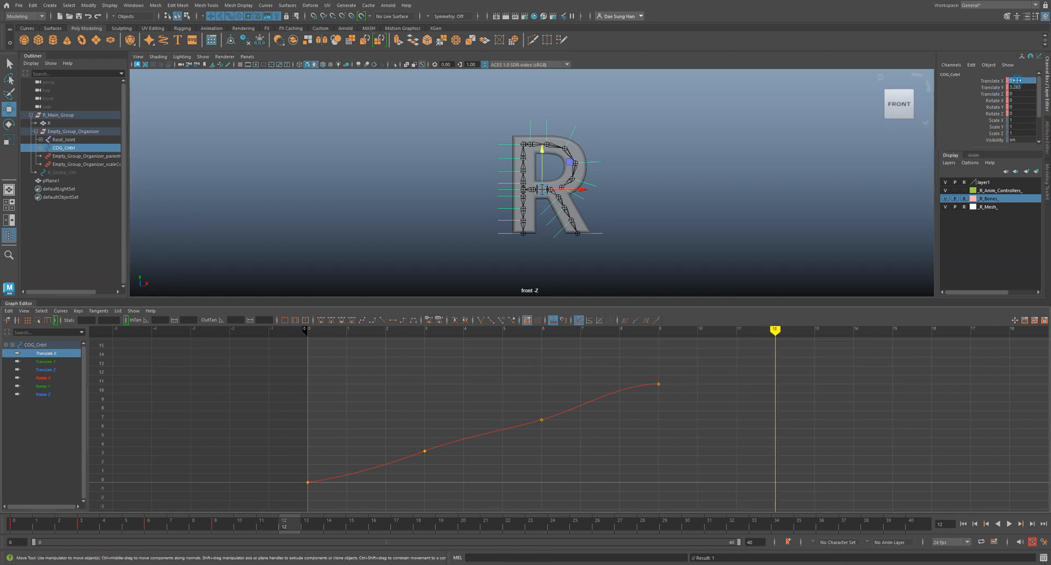
{"action": "type", "text": "15"}
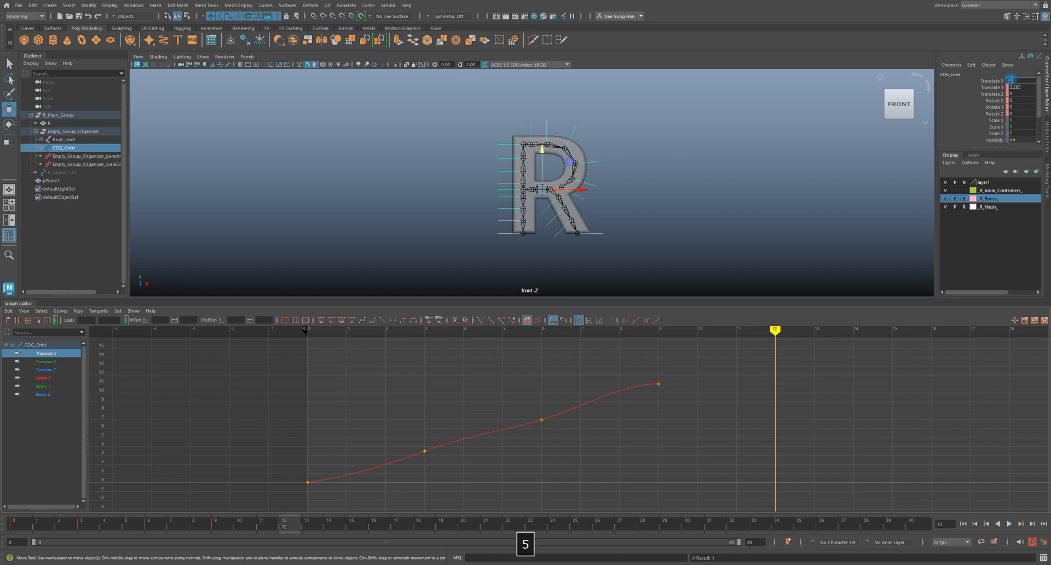
{"action": "key", "text": "Return"}
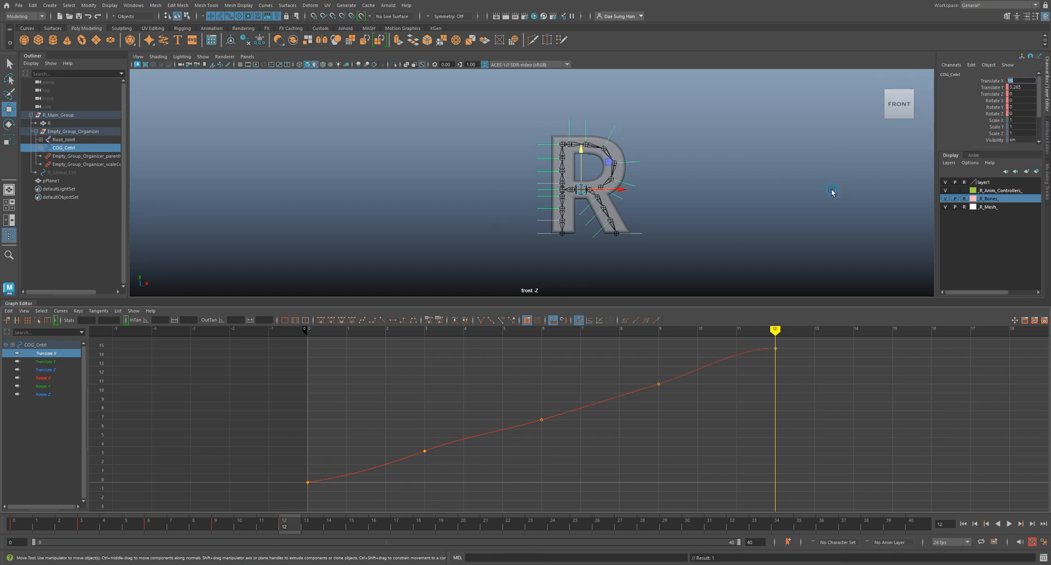
Set COG_Cntrl's Translate Y to 0 at frame 12 and check the motion between frames 9 and 12
{"action": "right_click_drag", "start_coordinate": [721, 240], "coordinate": [761, 263], "text": "alt"}
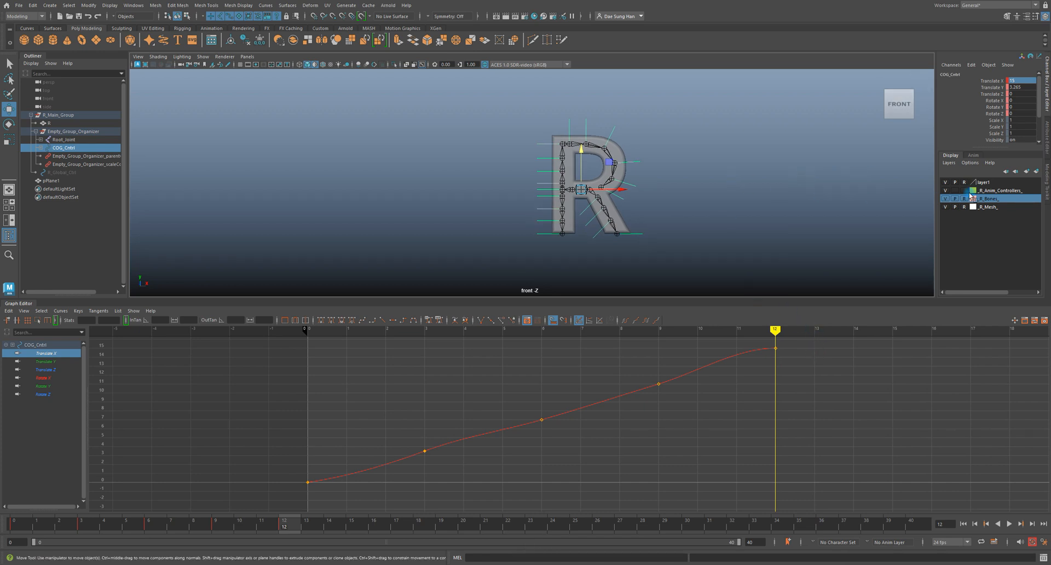
{"action": "double_click", "coordinate": [1027, 87]}
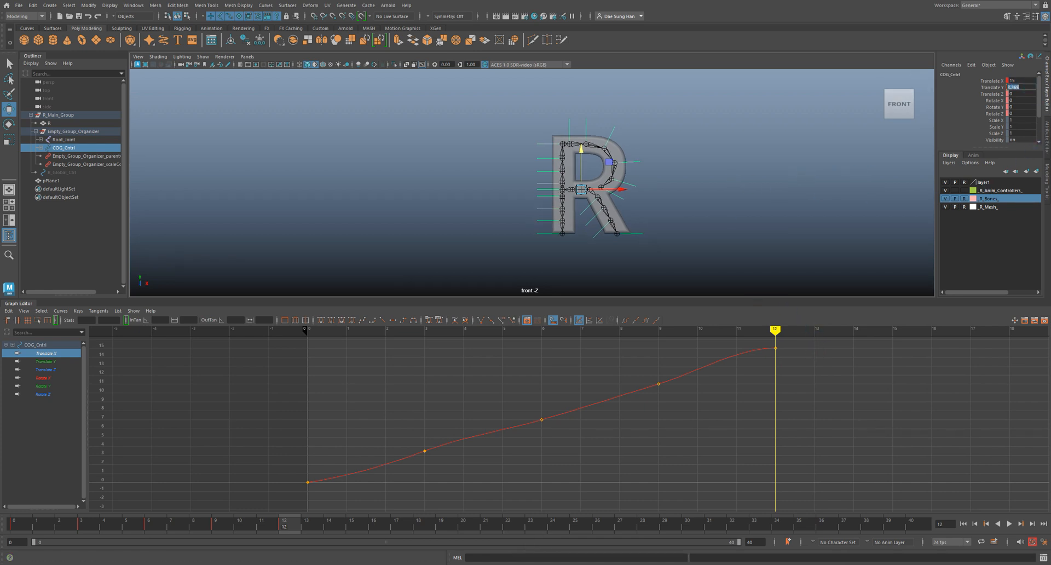
{"action": "type", "text": "0"}
{"action": "key", "text": "Return"}
{"action": "right_click_drag", "start_coordinate": [798, 375], "coordinate": [659, 408], "text": "alt"}
{"action": "middle_click_drag", "start_coordinate": [659, 408], "coordinate": [608, 403], "text": "alt"}
{"action": "left_click_drag", "start_coordinate": [643, 332], "coordinate": [591, 344]}
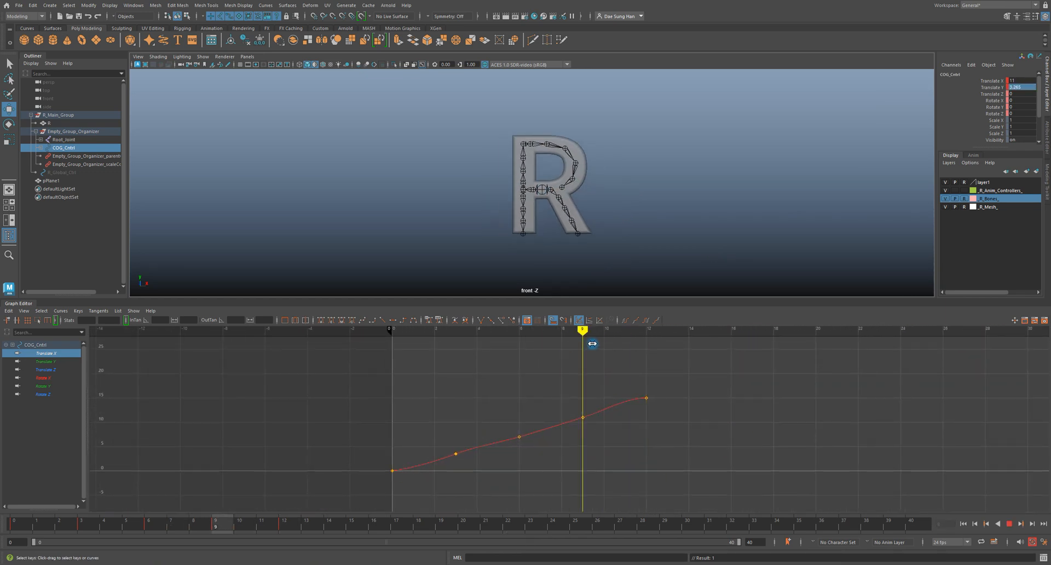
{"action": "left_click_drag", "start_coordinate": [574, 407], "coordinate": [596, 421]}
{"action": "mouse_move", "coordinate": [586, 330]}
{"action": "left_mouse_down"}
{"action": "mouse_move", "coordinate": [659, 351]}
{"action": "mouse_move", "coordinate": [497, 345]}
{"action": "mouse_move", "coordinate": [659, 354]}
{"action": "mouse_move", "coordinate": [504, 354]}
{"action": "mouse_move", "coordinate": [648, 365]}
{"action": "left_mouse_up"}
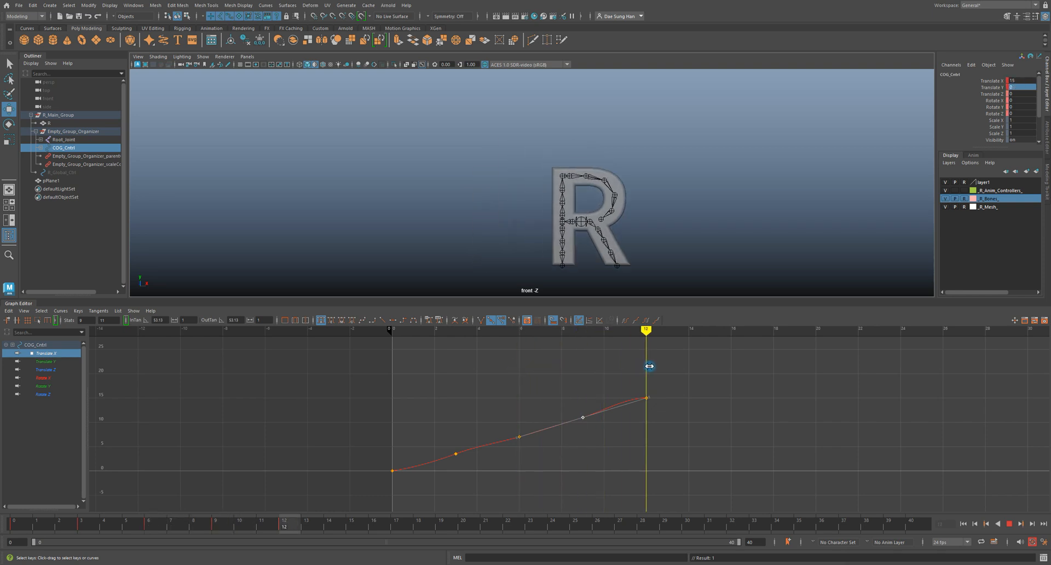
Steepen the Translate Y tangent at the frame 12 key into a sharp landing and play the animation from frame 0
{"action": "left_click", "coordinate": [71, 362]}
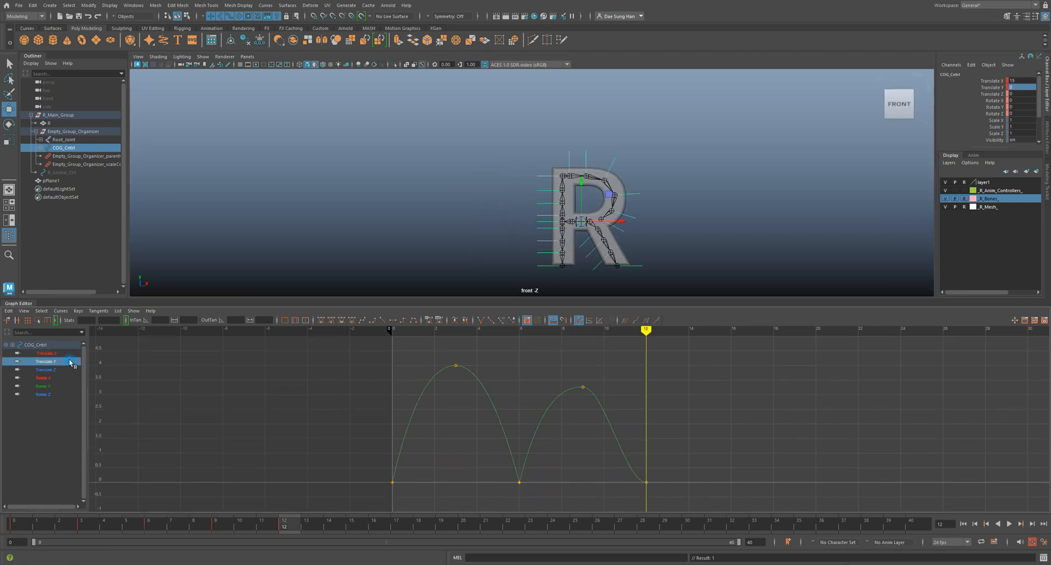
{"action": "left_click", "coordinate": [628, 334]}
{"action": "left_click_drag", "start_coordinate": [597, 455], "coordinate": [658, 506]}
{"action": "left_click_drag", "start_coordinate": [578, 478], "coordinate": [715, 517]}
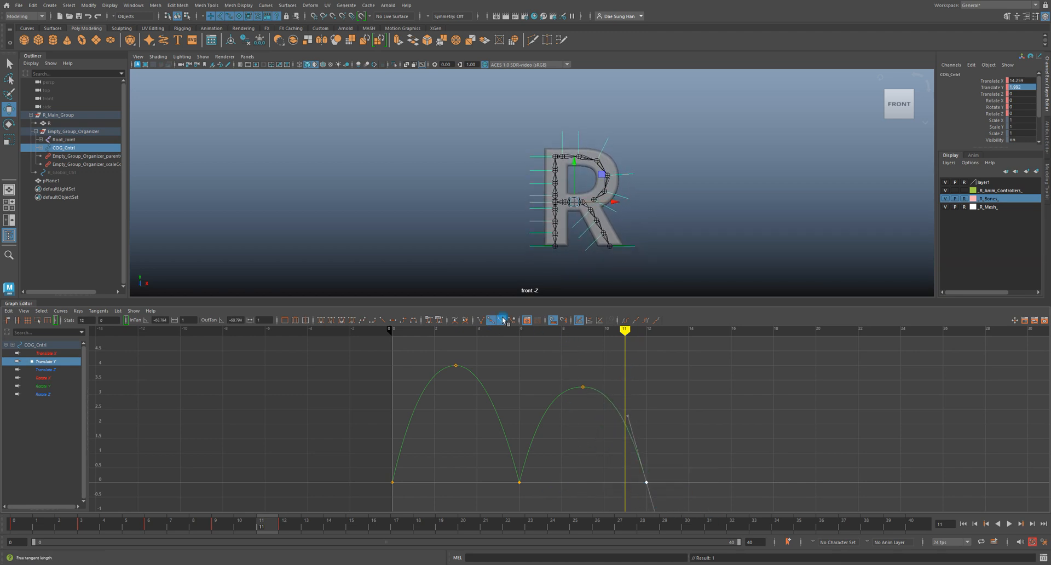
{"action": "left_click_drag", "start_coordinate": [483, 470], "coordinate": [524, 488]}
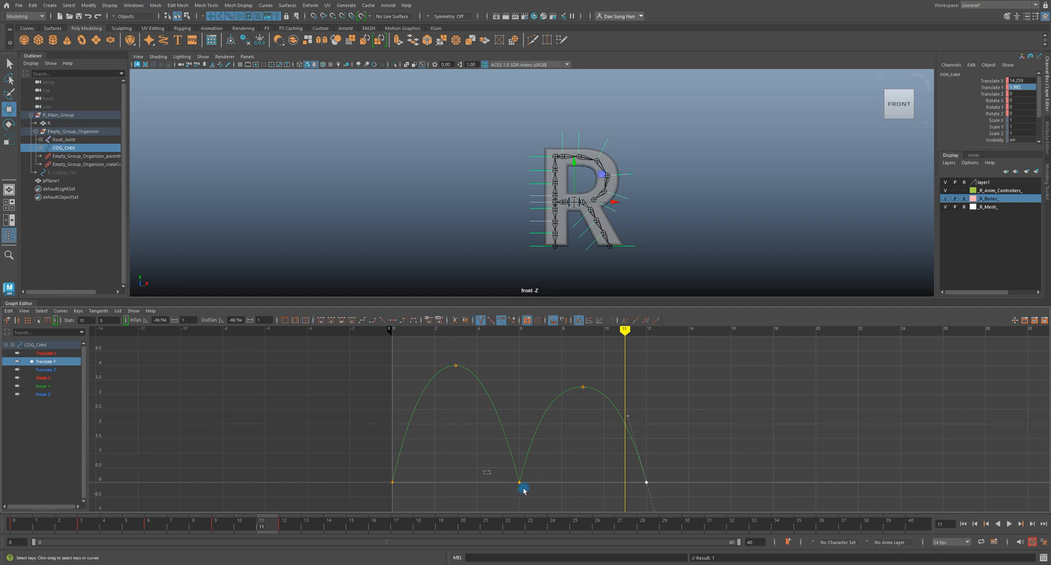
{"action": "left_click", "coordinate": [543, 449]}
{"action": "left_click_drag", "start_coordinate": [612, 325], "coordinate": [392, 328]}
{"action": "key", "text": "alt+v"}
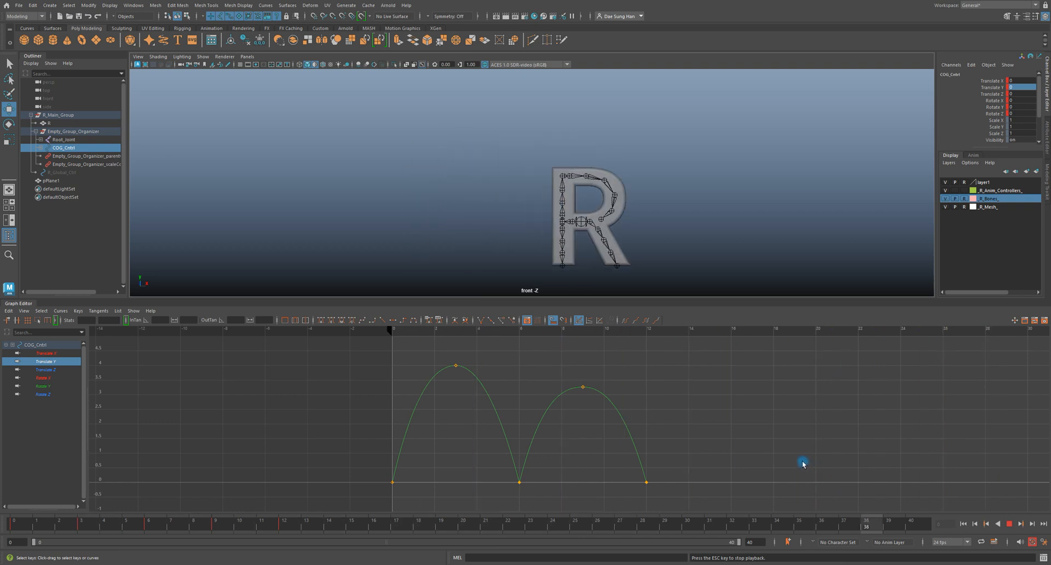
{"action": "key", "text": "alt+v"}
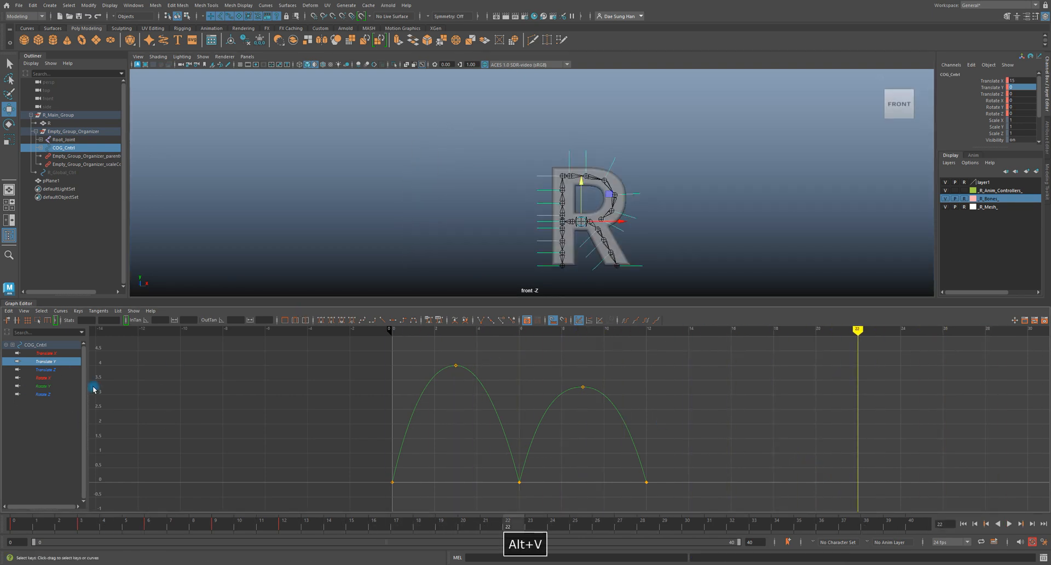
Try to rotate the COG control about the Z axis while showing its Rotate Z curve, and undo the rotation
{"action": "key", "text": "e"}
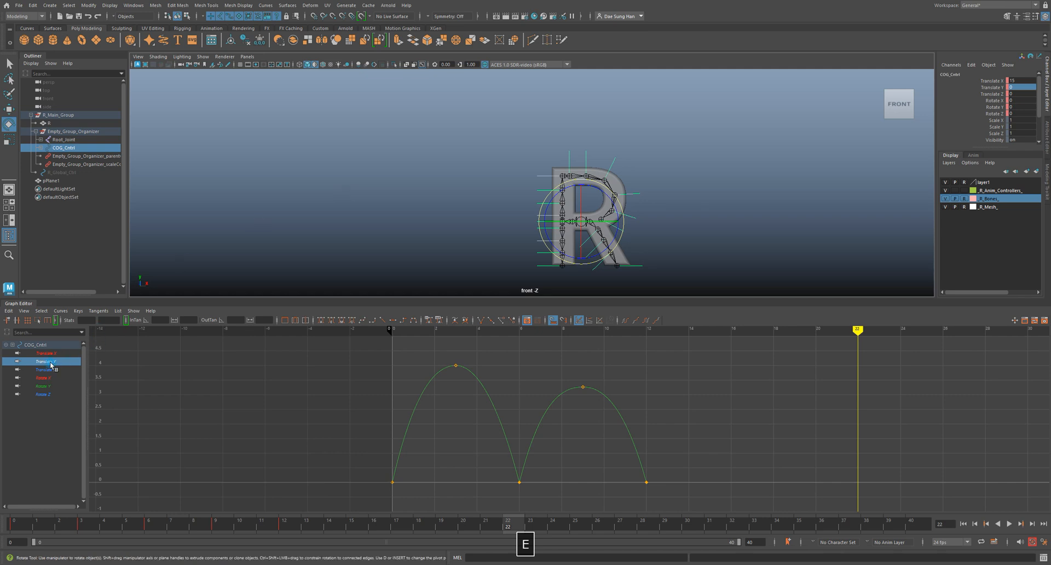
{"action": "left_click", "coordinate": [43, 394]}
{"action": "mouse_move", "coordinate": [593, 198]}
{"action": "left_mouse_down"}
{"action": "mouse_move", "coordinate": [572, 211]}
{"action": "mouse_move", "coordinate": [583, 203]}
{"action": "left_mouse_up"}
{"action": "key", "text": "ctrl+z"}
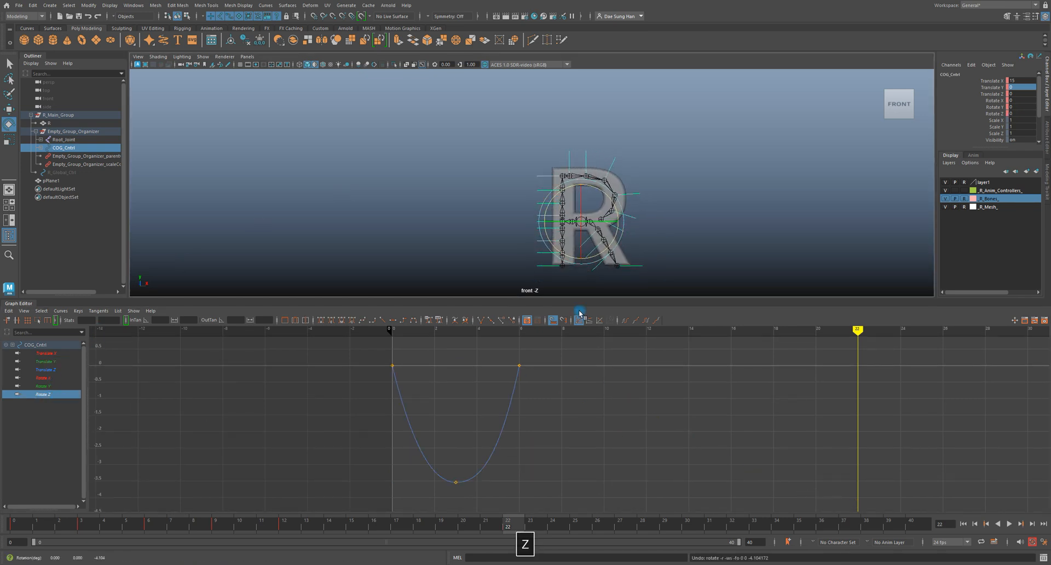
Select all of the letter's controls at frame 0 and frame their animation curves for inspection
{"action": "left_click_drag", "start_coordinate": [225, 526], "coordinate": [16, 519]}
{"action": "key", "text": "w"}
{"action": "left_click_drag", "start_coordinate": [348, 90], "coordinate": [630, 309]}
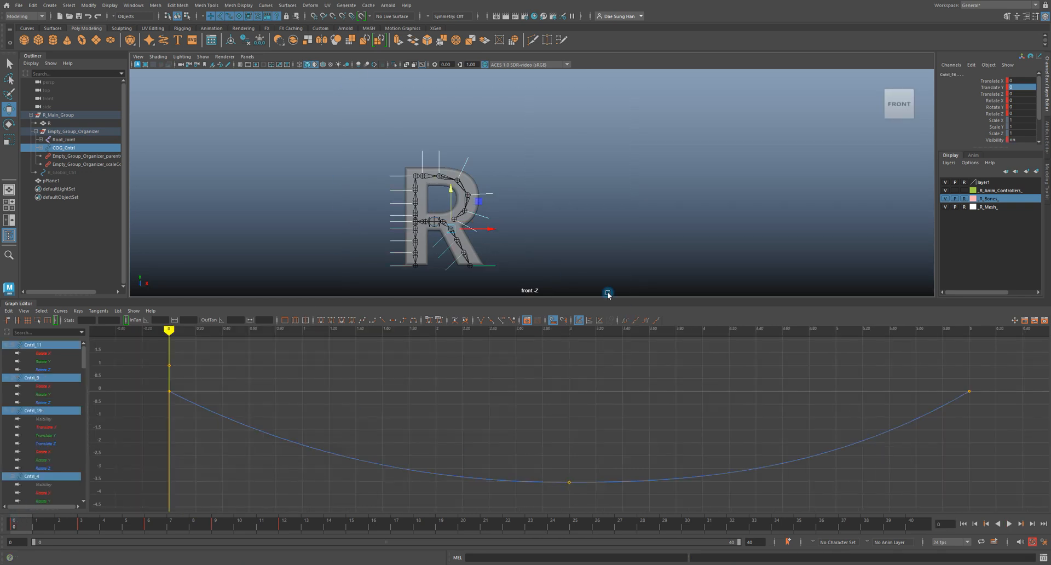
{"action": "key", "text": "f"}
{"action": "right_click_drag", "start_coordinate": [627, 406], "coordinate": [560, 410], "text": "alt"}
{"action": "left_click_drag", "start_coordinate": [359, 134], "coordinate": [388, 167]}
{"action": "key", "text": "f"}
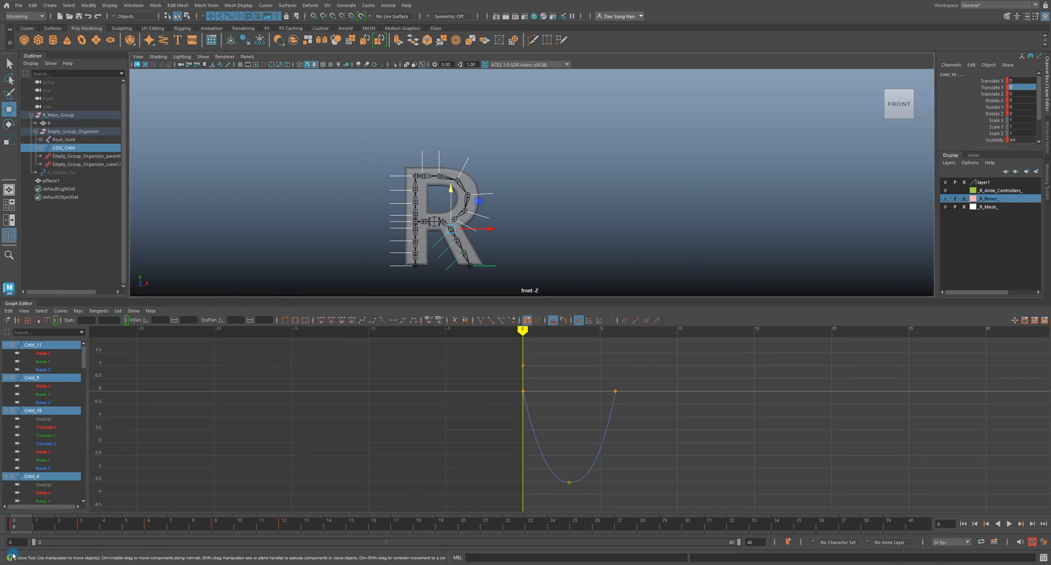
Examine the existing keys of the COG control and of individual letter controls with the playhead on frame 9
{"action": "mouse_move", "coordinate": [70, 525]}
{"action": "left_mouse_down"}
{"action": "mouse_move", "coordinate": [288, 526]}
{"action": "mouse_move", "coordinate": [144, 527]}
{"action": "mouse_move", "coordinate": [264, 526]}
{"action": "mouse_move", "coordinate": [213, 526]}
{"action": "left_mouse_up"}
{"action": "left_click", "coordinate": [345, 225]}
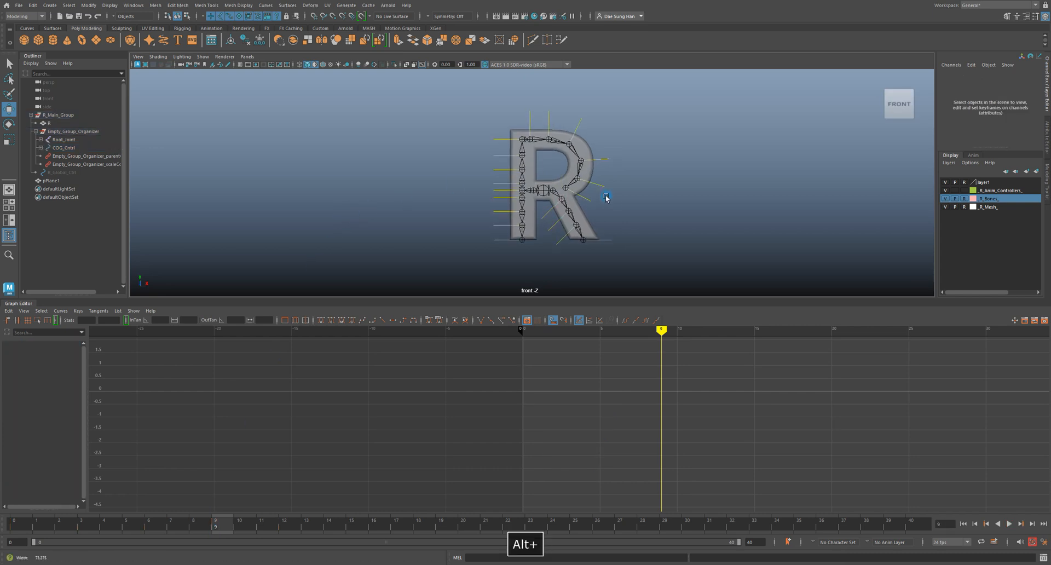
{"action": "right_click_drag", "start_coordinate": [606, 198], "coordinate": [605, 232], "text": "alt"}
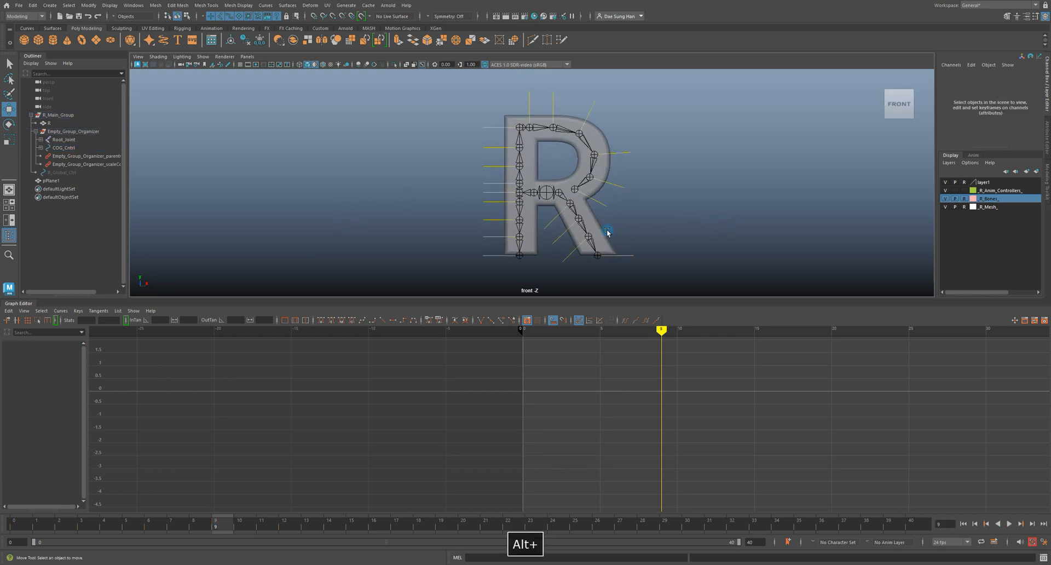
{"action": "left_click", "coordinate": [549, 199]}
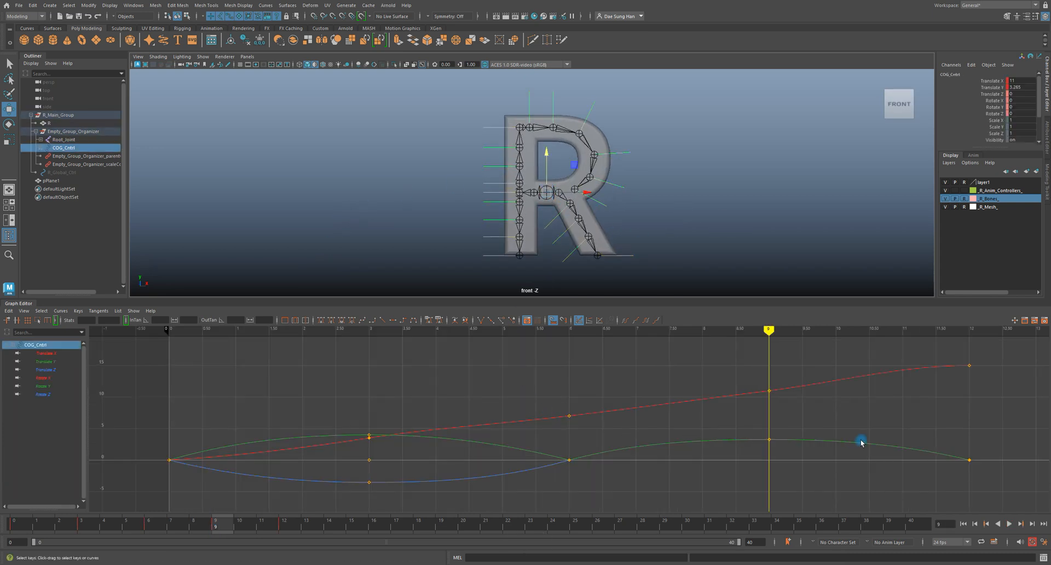
{"action": "right_click_drag", "start_coordinate": [859, 441], "coordinate": [766, 442], "text": "alt"}
{"action": "left_click", "coordinate": [617, 152]}
{"action": "left_click_drag", "start_coordinate": [630, 165], "coordinate": [632, 166]}
{"action": "left_click", "coordinate": [523, 94]}
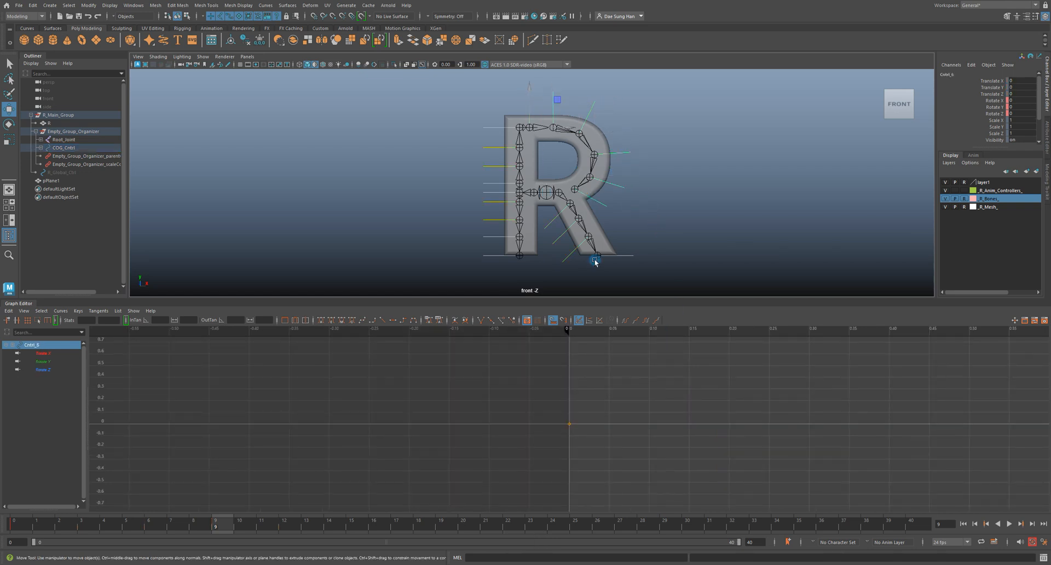
{"action": "middle_click_drag", "start_coordinate": [492, 395], "coordinate": [347, 392], "text": "alt"}
{"action": "left_click", "coordinate": [553, 232]}
{"action": "left_click_drag", "start_coordinate": [640, 280], "coordinate": [640, 280]}
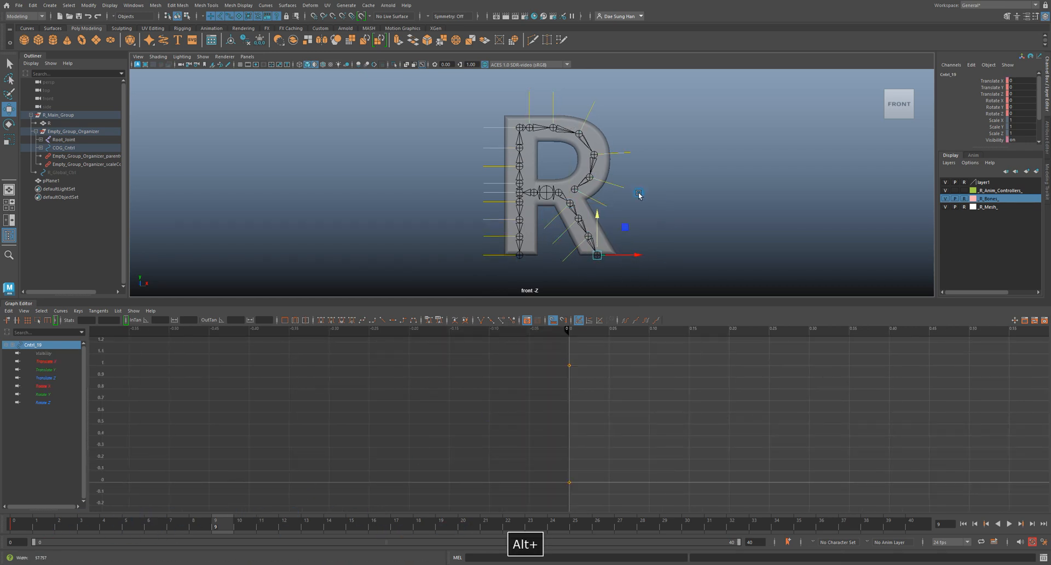
Select all of the letter's controls, set a key on them at frame 0, and move to frame 3
{"action": "middle_click_drag", "start_coordinate": [691, 248], "coordinate": [621, 267], "text": "alt"}
{"action": "left_click_drag", "start_coordinate": [622, 267], "coordinate": [621, 267]}
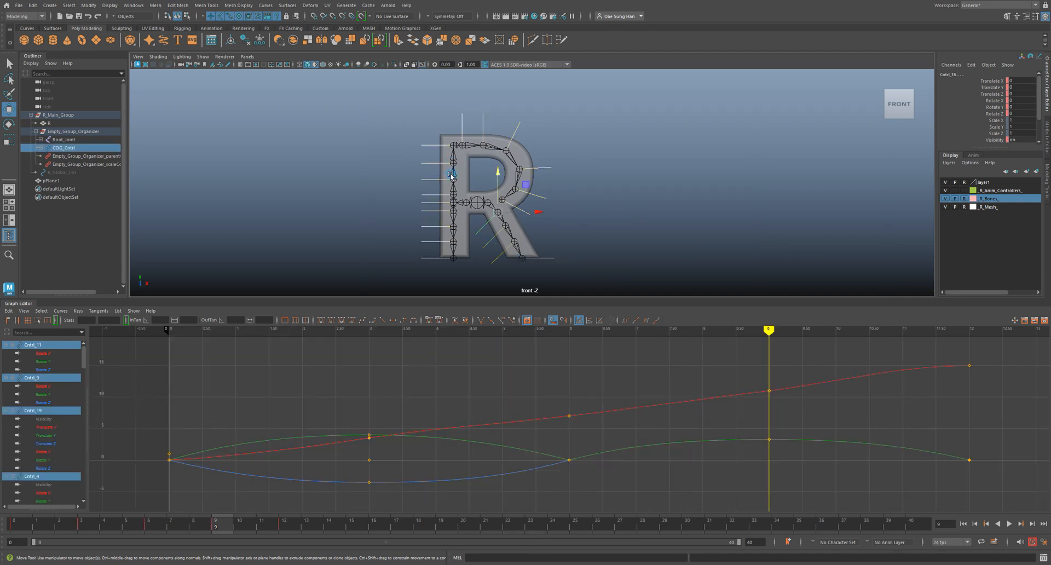
{"action": "left_click_drag", "start_coordinate": [386, 122], "coordinate": [745, 301]}
{"action": "right_click_drag", "start_coordinate": [700, 213], "coordinate": [547, 217], "text": "alt"}
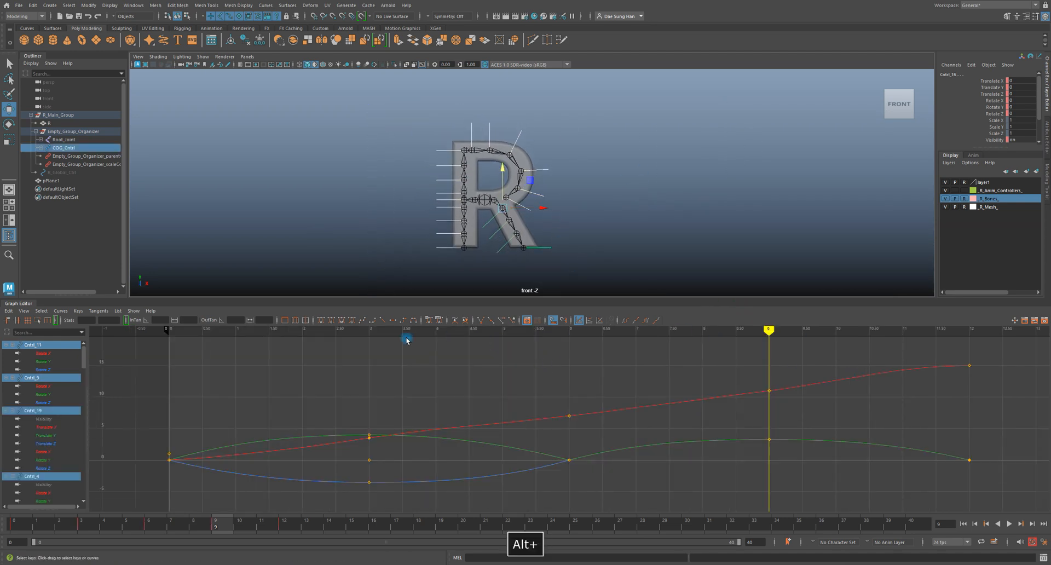
{"action": "left_click_drag", "start_coordinate": [327, 329], "coordinate": [272, 347]}
{"action": "left_click_drag", "start_coordinate": [72, 523], "coordinate": [17, 528]}
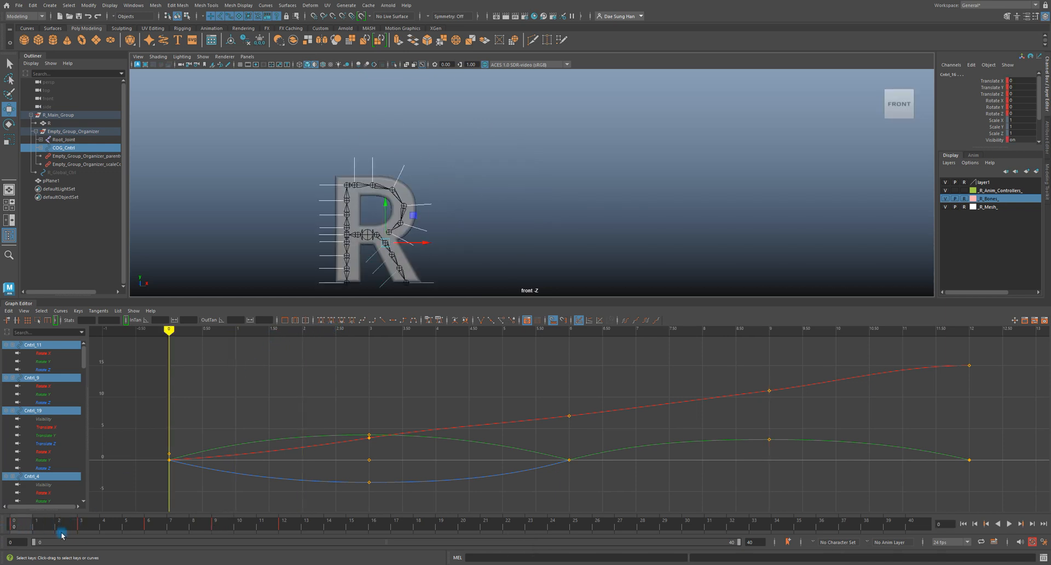
{"action": "key", "text": "s"}
{"action": "left_click", "coordinate": [81, 524]}
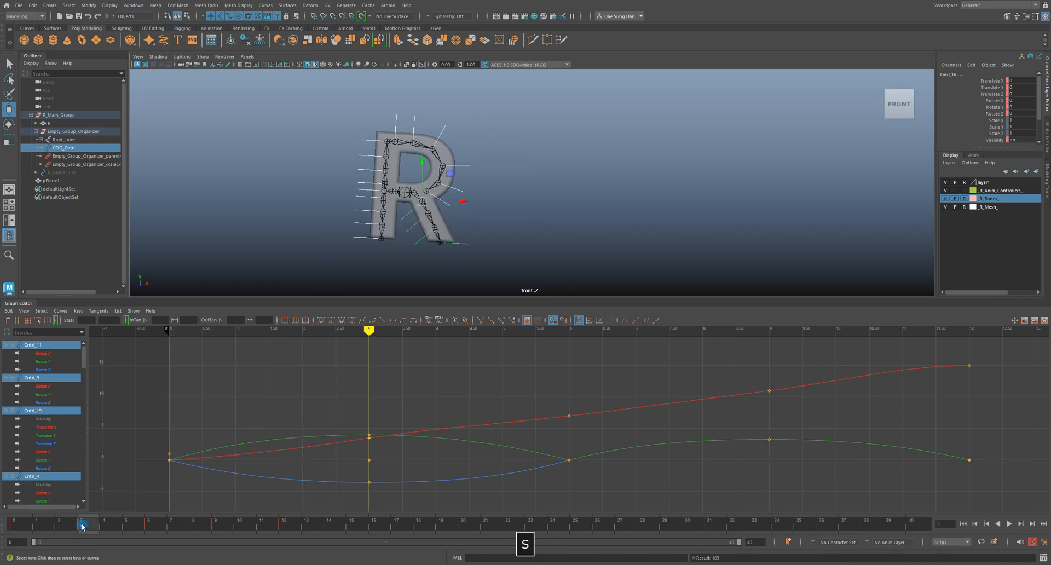
Set keys on all the selected letter controls at frames 6, 9 and 12
{"action": "left_click", "coordinate": [142, 527]}
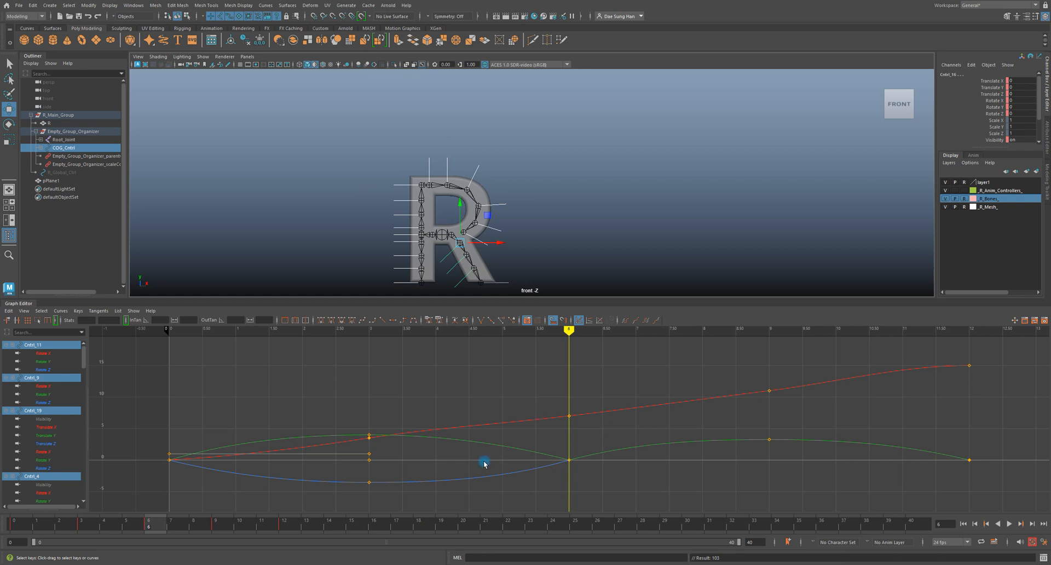
{"action": "key", "text": "s"}
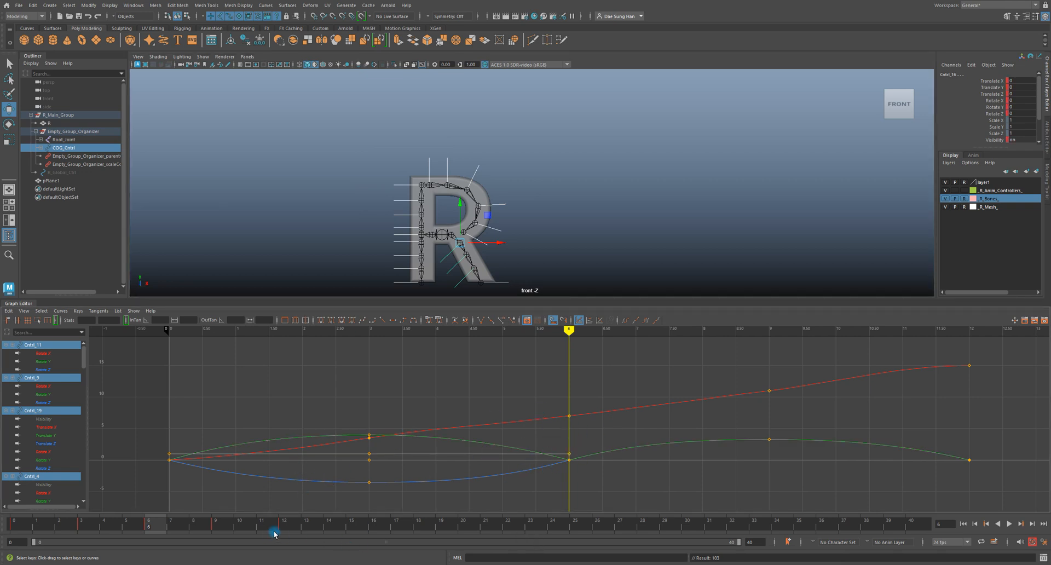
{"action": "left_click", "coordinate": [225, 526]}
{"action": "key", "text": "s"}
{"action": "left_click", "coordinate": [284, 524]}
{"action": "key", "text": "s"}
Scrub the animation, inspect the keys of Cntrl_16 at the top of the diagonal leg, and return to frame 0
{"action": "left_click_drag", "start_coordinate": [169, 525], "coordinate": [266, 531]}
{"action": "left_click", "coordinate": [617, 182]}
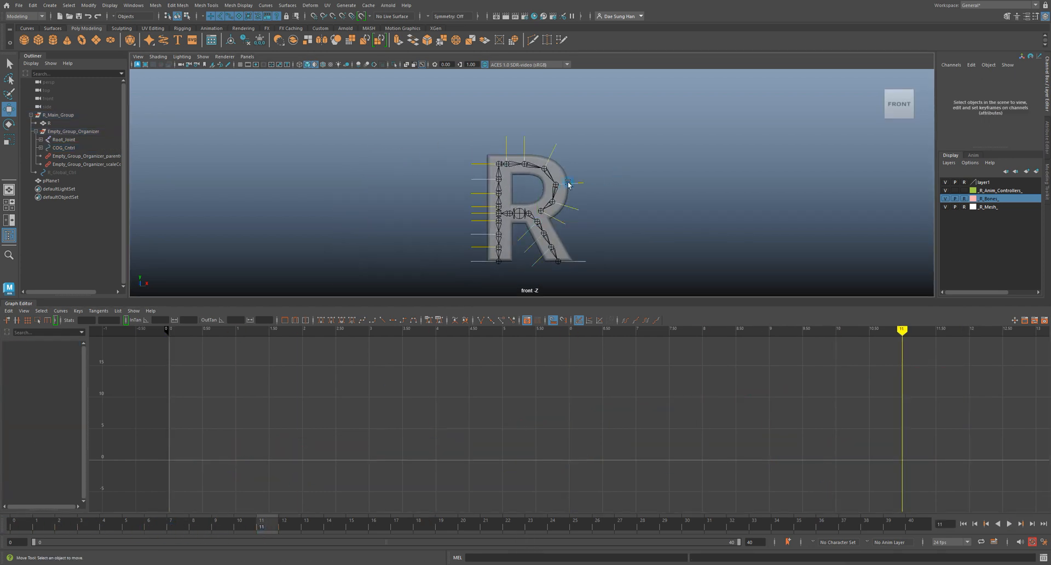
{"action": "right_click_drag", "start_coordinate": [629, 232], "coordinate": [663, 227], "text": "alt"}
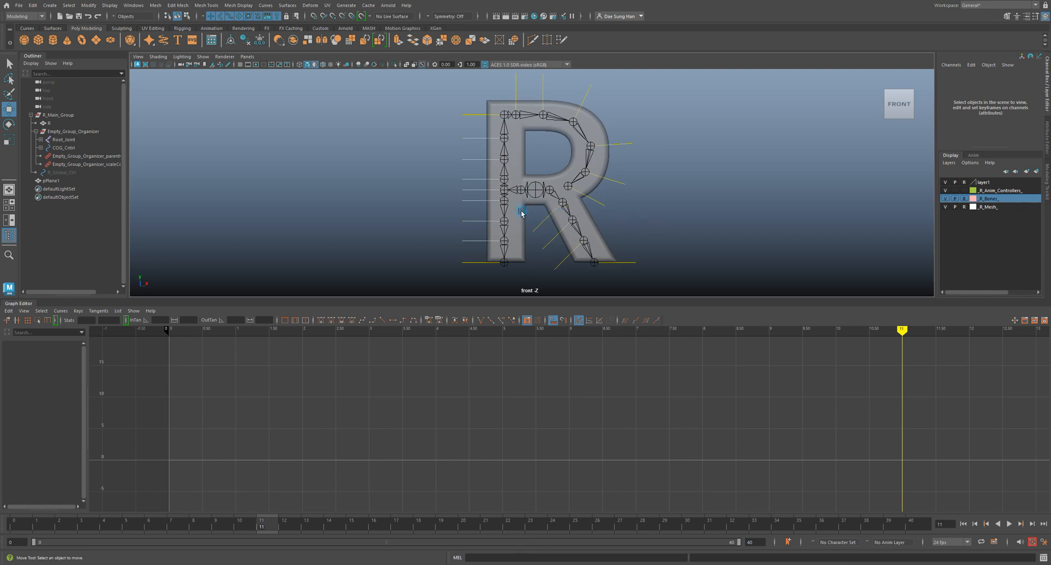
{"action": "left_click", "coordinate": [557, 213]}
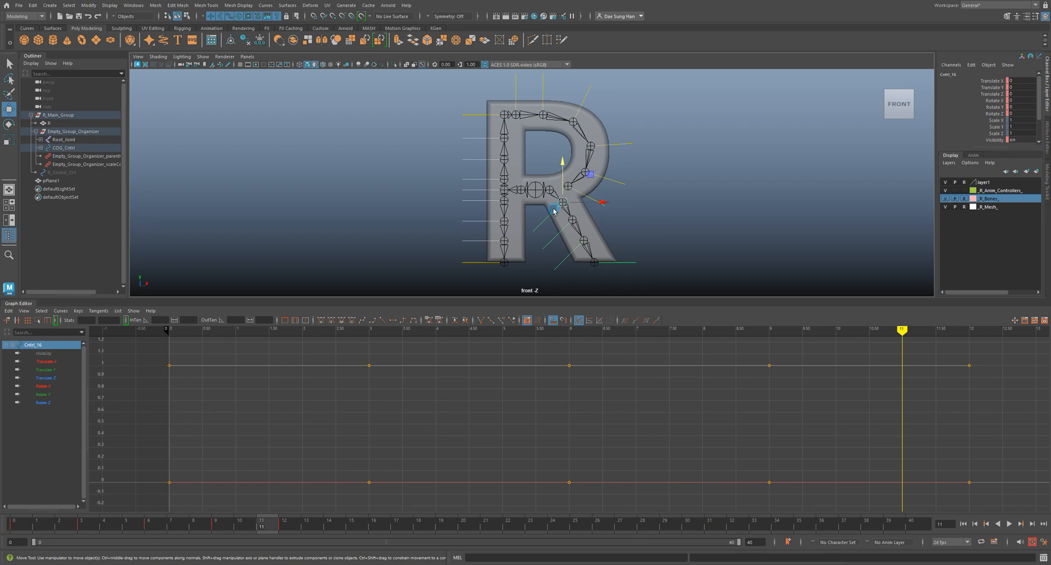
{"action": "left_click_drag", "start_coordinate": [27, 530], "coordinate": [6, 500]}
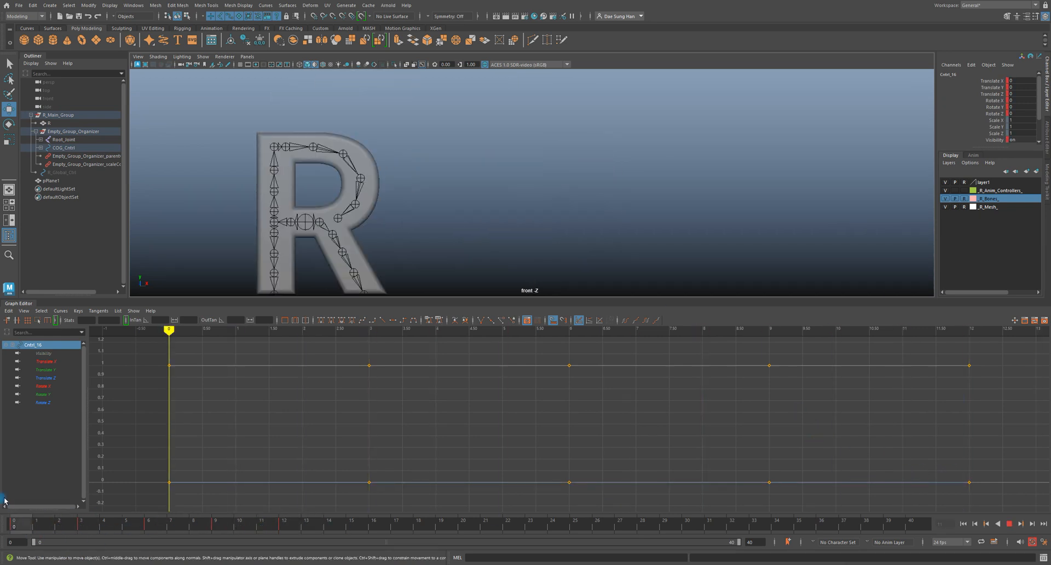
{"action": "right_click_drag", "start_coordinate": [525, 144], "coordinate": [508, 147], "text": "alt"}
{"action": "middle_click_drag", "start_coordinate": [507, 146], "coordinate": [570, 148], "text": "alt"}
{"action": "left_click", "coordinate": [566, 215]}
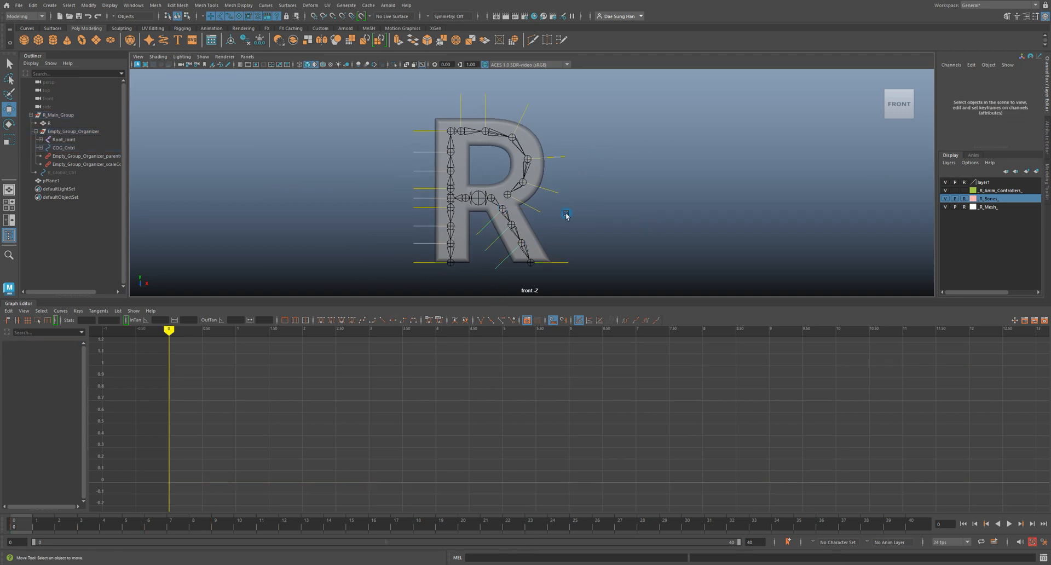
Lower the COG control's Rotate Z key at frame 9 to -2.674
{"action": "left_click", "coordinate": [479, 198]}
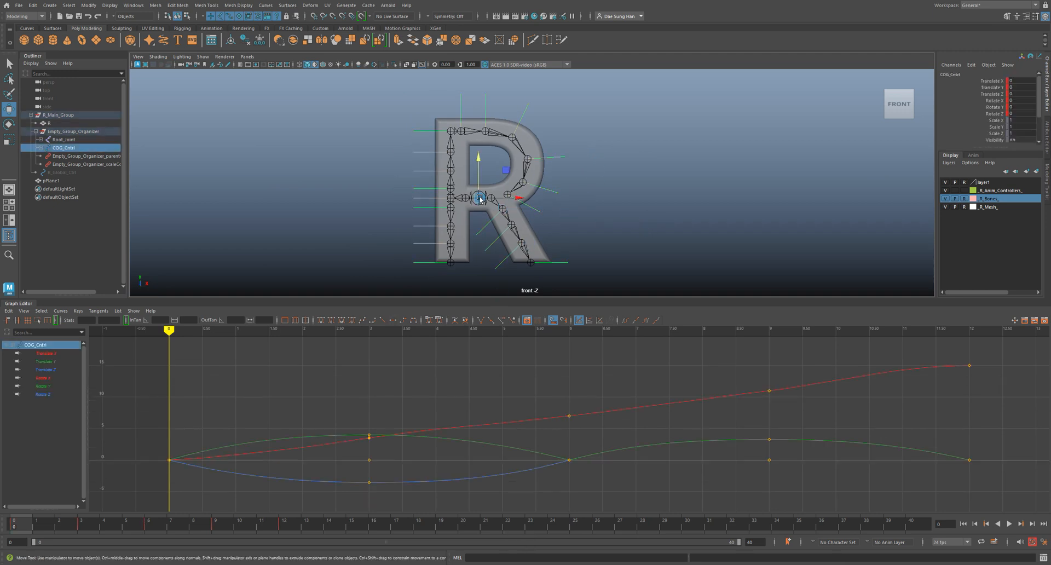
{"action": "left_click", "coordinate": [43, 394]}
{"action": "scroll", "coordinate": [705, 393], "scroll_direction": "down", "scroll_amount": 5}
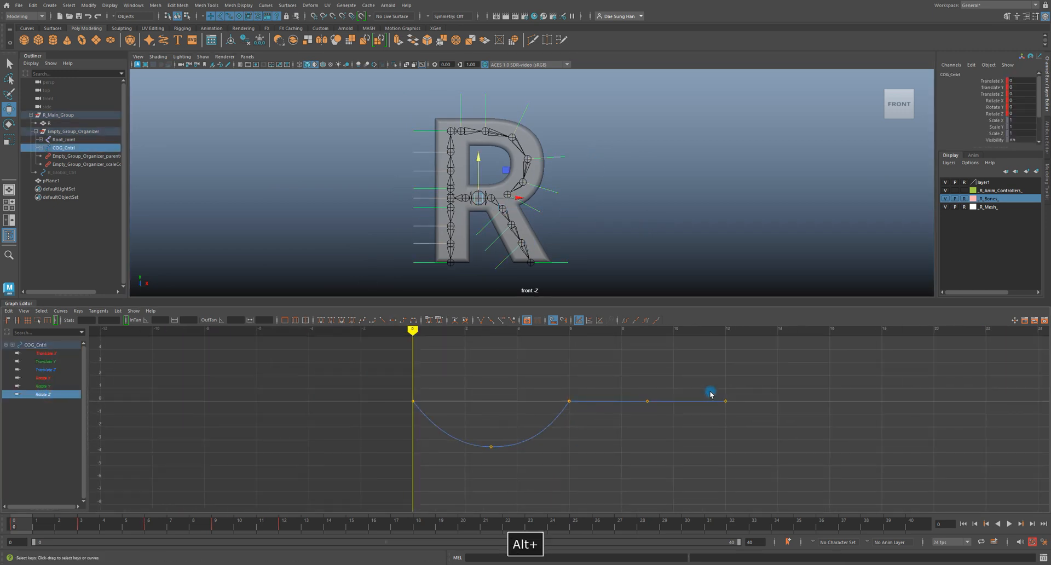
{"action": "middle_click_drag", "start_coordinate": [711, 393], "coordinate": [673, 399], "text": "alt"}
{"action": "left_click", "coordinate": [606, 330]}
{"action": "left_click_drag", "start_coordinate": [601, 401], "coordinate": [620, 427]}
{"action": "middle_click_drag", "start_coordinate": [621, 427], "coordinate": [602, 422], "text": "alt"}
{"action": "middle_click_drag", "start_coordinate": [601, 376], "coordinate": [609, 411], "text": "shift"}
Break the Rotate Z tangents at frames 6 and 12, and angle their handles down to form a second rounded arc
{"action": "left_click_drag", "start_coordinate": [504, 407], "coordinate": [578, 406]}
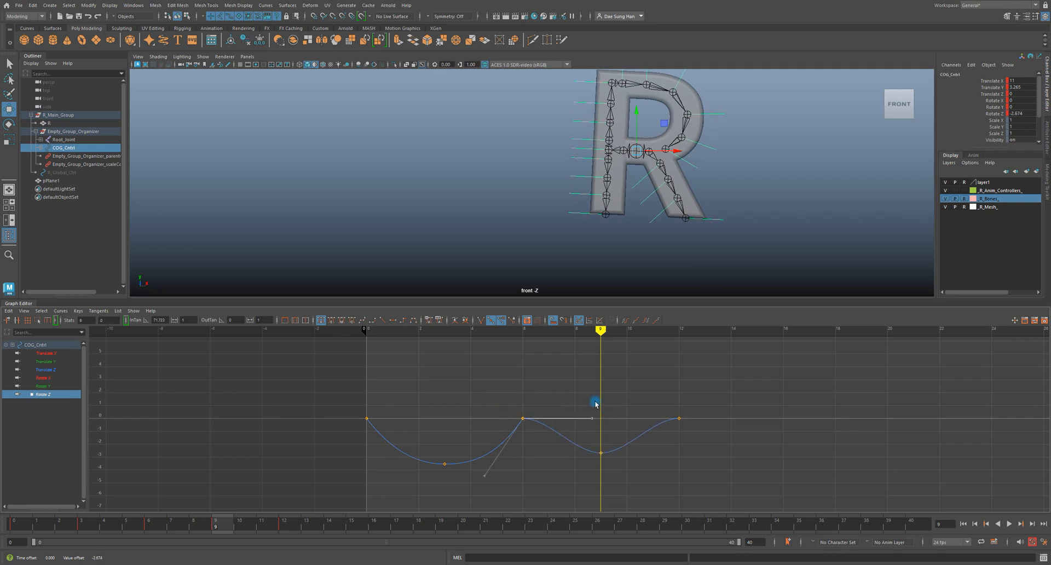
{"action": "left_click_drag", "start_coordinate": [456, 376], "coordinate": [689, 432]}
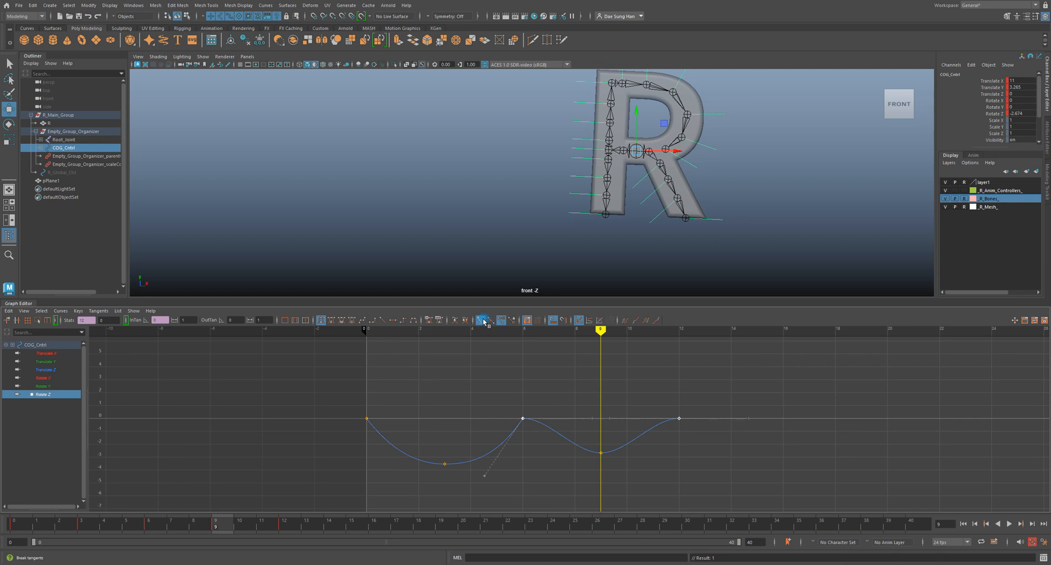
{"action": "left_click_drag", "start_coordinate": [479, 376], "coordinate": [597, 433]}
{"action": "middle_click_drag", "start_coordinate": [597, 404], "coordinate": [586, 441]}
{"action": "left_click_drag", "start_coordinate": [627, 389], "coordinate": [742, 451]}
{"action": "left_click_drag", "start_coordinate": [606, 399], "coordinate": [655, 432]}
{"action": "middle_click_drag", "start_coordinate": [634, 372], "coordinate": [646, 428]}
{"action": "left_click", "coordinate": [720, 444]}
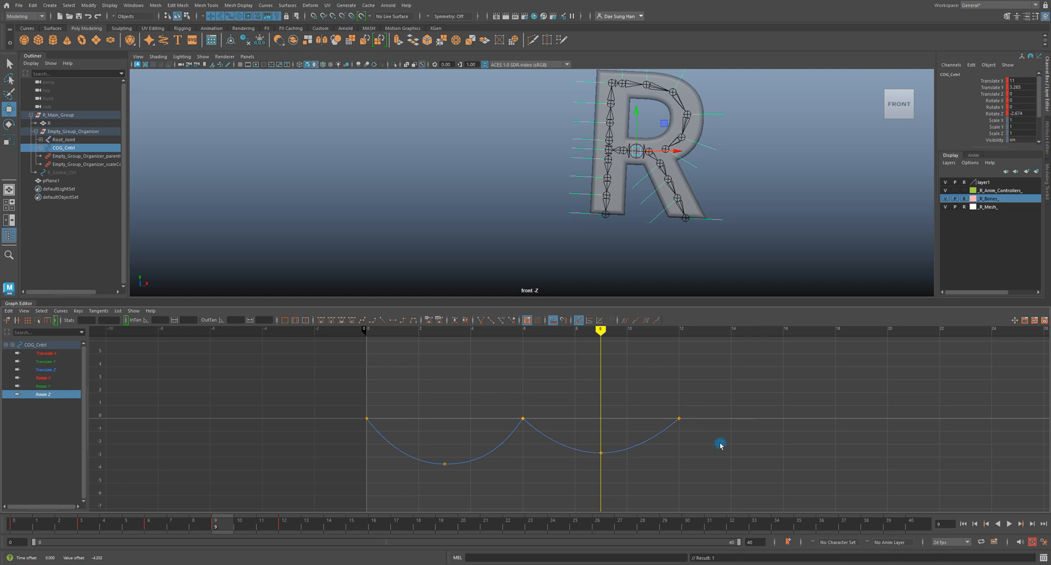
Rewind before frame 0 and play the hop to check the second tilt arc
{"action": "mouse_move", "coordinate": [603, 329]}
{"action": "left_mouse_down"}
{"action": "mouse_move", "coordinate": [481, 354]}
{"action": "mouse_move", "coordinate": [586, 356]}
{"action": "mouse_move", "coordinate": [316, 353]}
{"action": "left_mouse_up"}
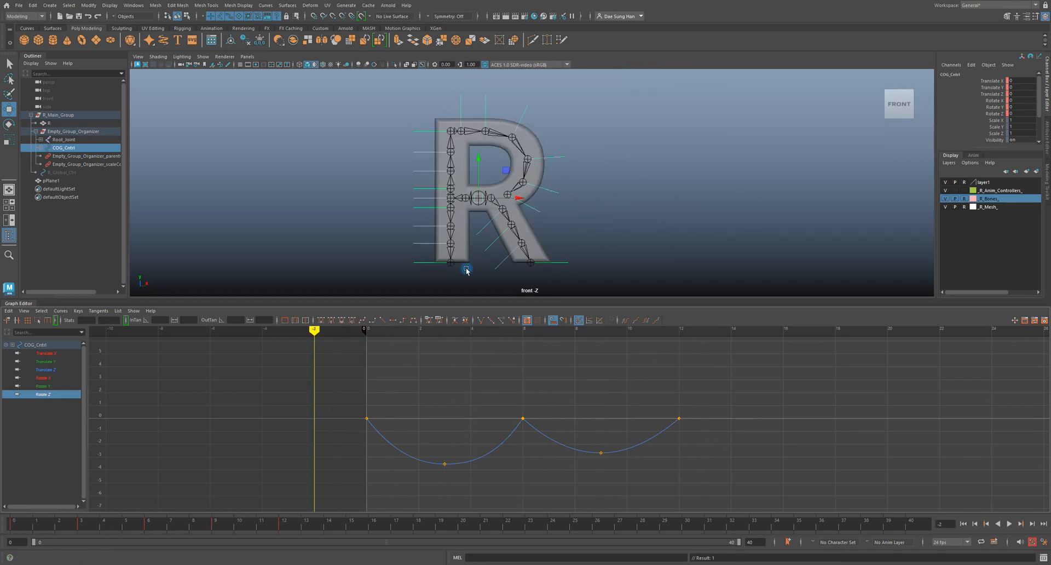
{"action": "scroll", "coordinate": [646, 197], "scroll_direction": "down", "scroll_amount": 2}
{"action": "middle_click_drag", "start_coordinate": [694, 172], "coordinate": [602, 194], "text": "alt"}
{"action": "key", "text": "alt+v"}
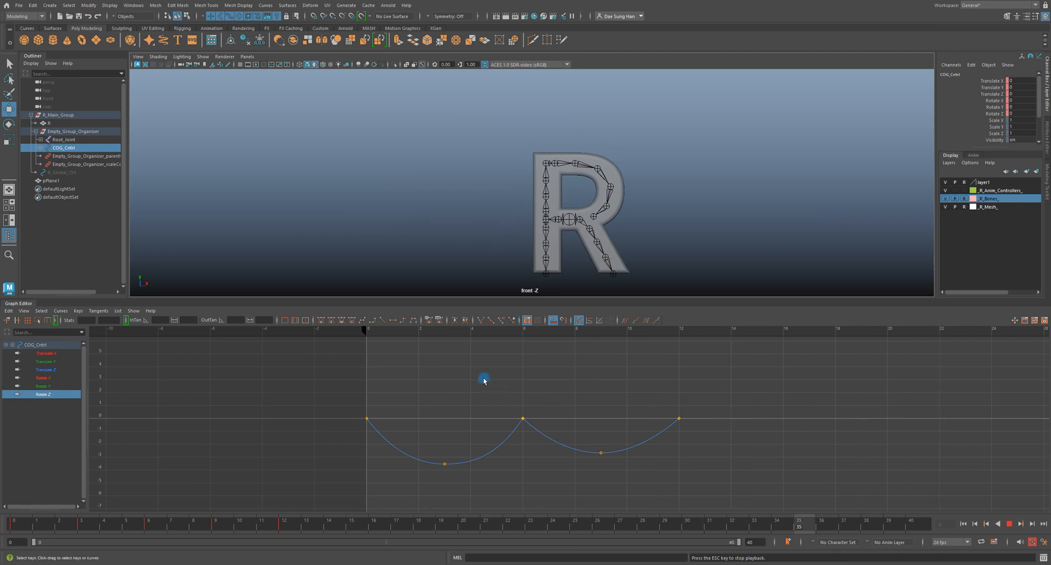
Lower the COG control's Rotate Z key at frame 9 to -3.438 and play the animation to review it
{"action": "mouse_move", "coordinate": [534, 342]}
{"action": "left_mouse_down"}
{"action": "mouse_move", "coordinate": [617, 345]}
{"action": "mouse_move", "coordinate": [525, 346]}
{"action": "mouse_move", "coordinate": [626, 348]}
{"action": "mouse_move", "coordinate": [453, 335]}
{"action": "mouse_move", "coordinate": [610, 368]}
{"action": "left_mouse_up"}
{"action": "left_click_drag", "start_coordinate": [574, 419], "coordinate": [606, 488]}
{"action": "middle_click_drag", "start_coordinate": [608, 386], "coordinate": [616, 385], "text": "shift"}
{"action": "left_click", "coordinate": [625, 385]}
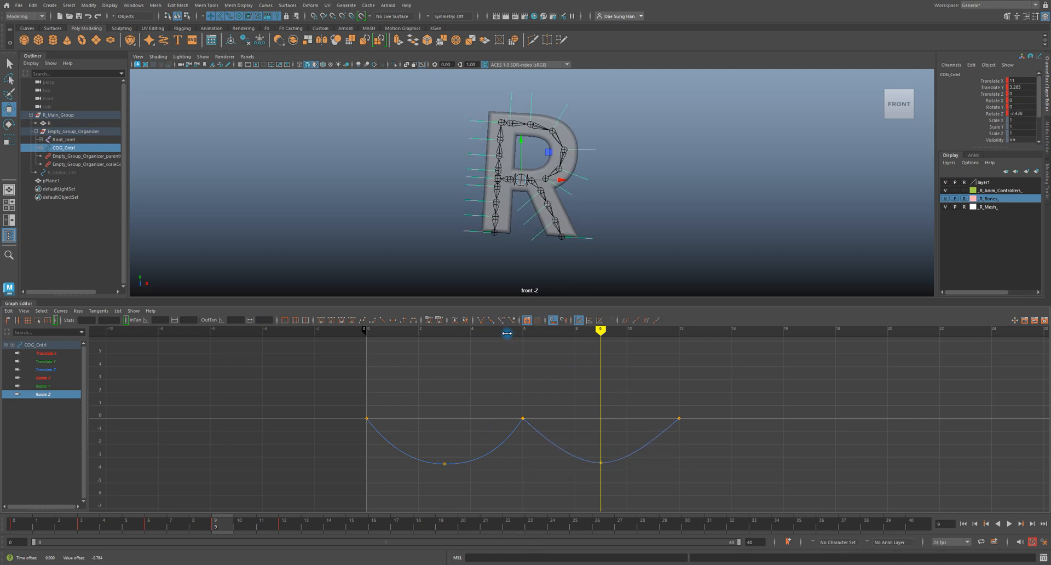
{"action": "key", "text": "alt+v"}
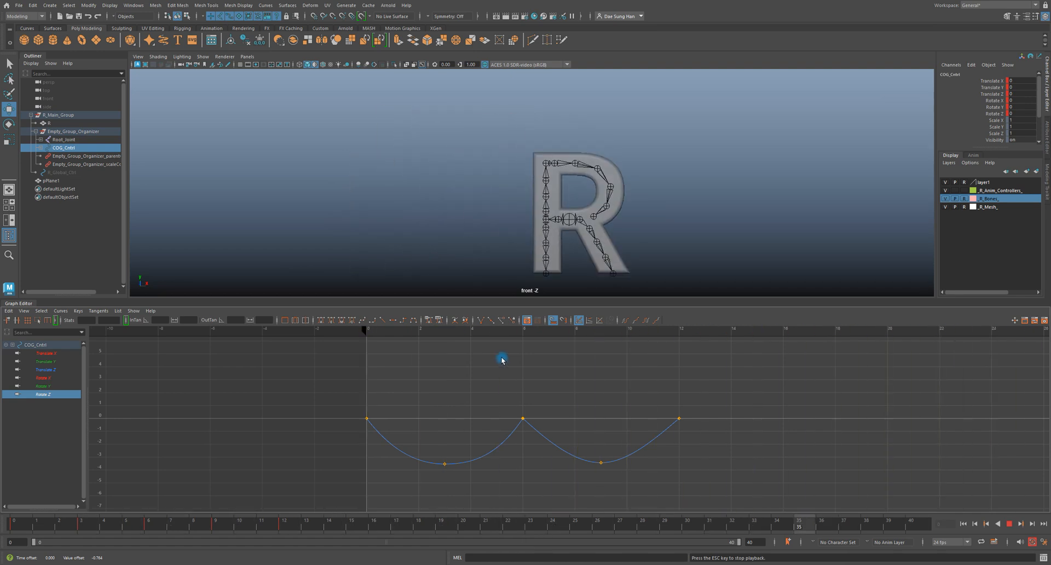
{"action": "key", "text": "alt+v"}
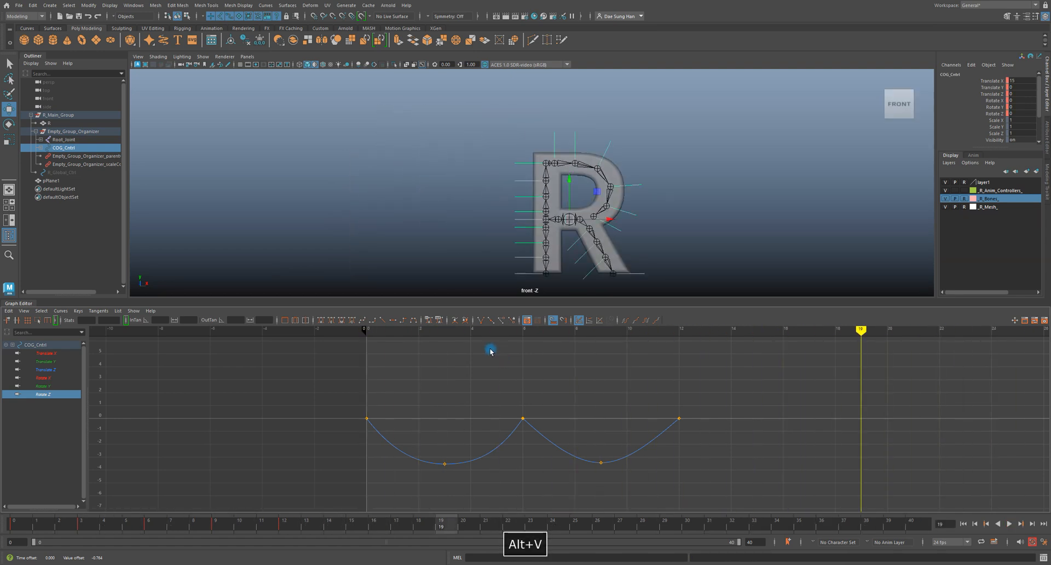
Show the COG control's Translate X curve and step back and forth through its keys to compare the spacing between poses
{"action": "left_click", "coordinate": [66, 355]}
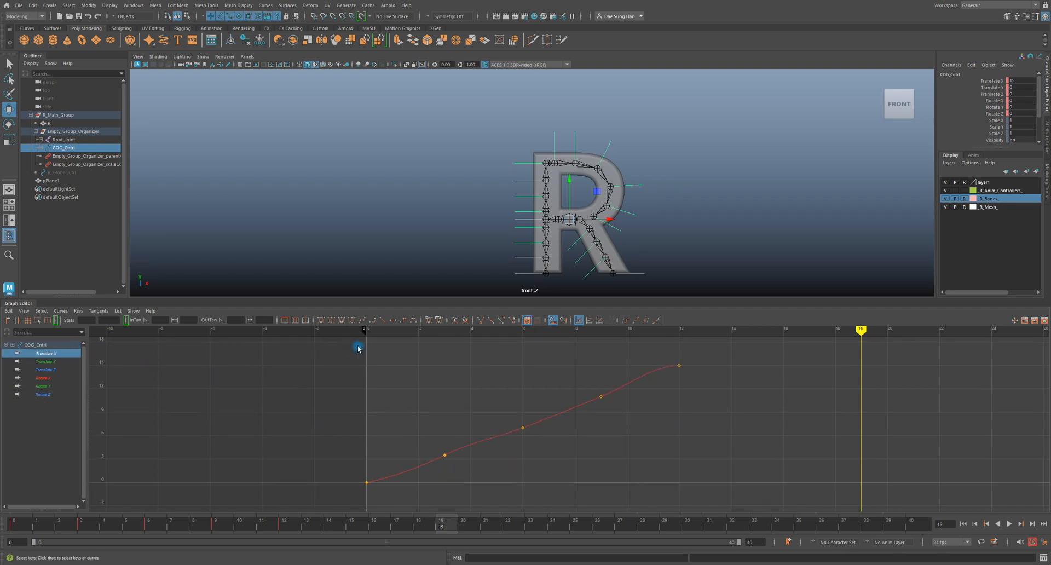
{"action": "mouse_move", "coordinate": [379, 333]}
{"action": "left_mouse_down"}
{"action": "mouse_move", "coordinate": [443, 339]}
{"action": "mouse_move", "coordinate": [383, 351]}
{"action": "mouse_move", "coordinate": [525, 358]}
{"action": "mouse_move", "coordinate": [377, 382]}
{"action": "left_mouse_up"}
{"action": "key", "text": "period"}
{"action": "key", "text": "period"}
{"action": "key", "text": "comma"}
{"action": "key", "text": "comma"}
{"action": "key", "text": "period"}
{"action": "key", "text": "period"}
{"action": "key", "text": "comma"}
{"action": "key", "text": "comma"}
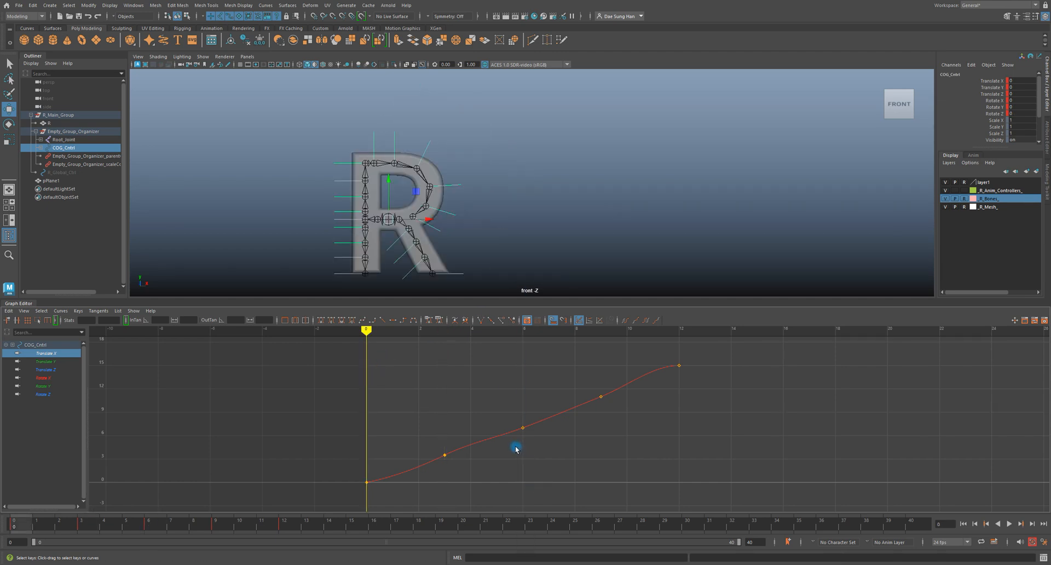
{"action": "key", "text": "period"}
{"action": "key", "text": "comma"}
{"action": "key", "text": "period"}
{"action": "key", "text": "period"}
{"action": "key", "text": "comma"}
{"action": "key", "text": "comma"}
{"action": "key", "text": "period"}
{"action": "key", "text": "period"}
{"action": "key", "text": "comma"}
{"action": "key", "text": "comma"}
{"action": "key", "text": "period"}
{"action": "key", "text": "comma"}
{"action": "key", "text": "period"}
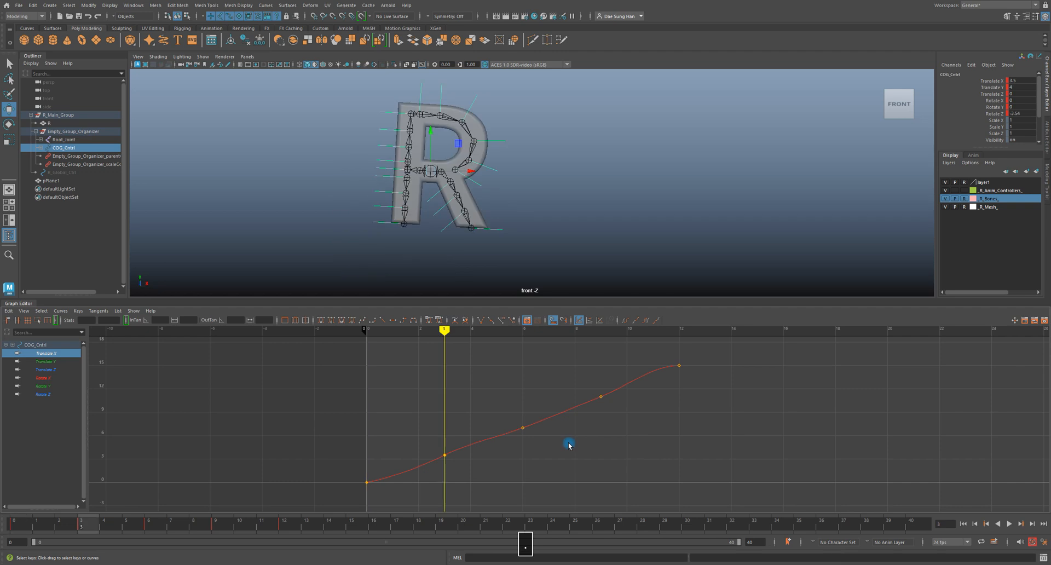
{"action": "key", "text": "period"}
{"action": "key", "text": "period"}
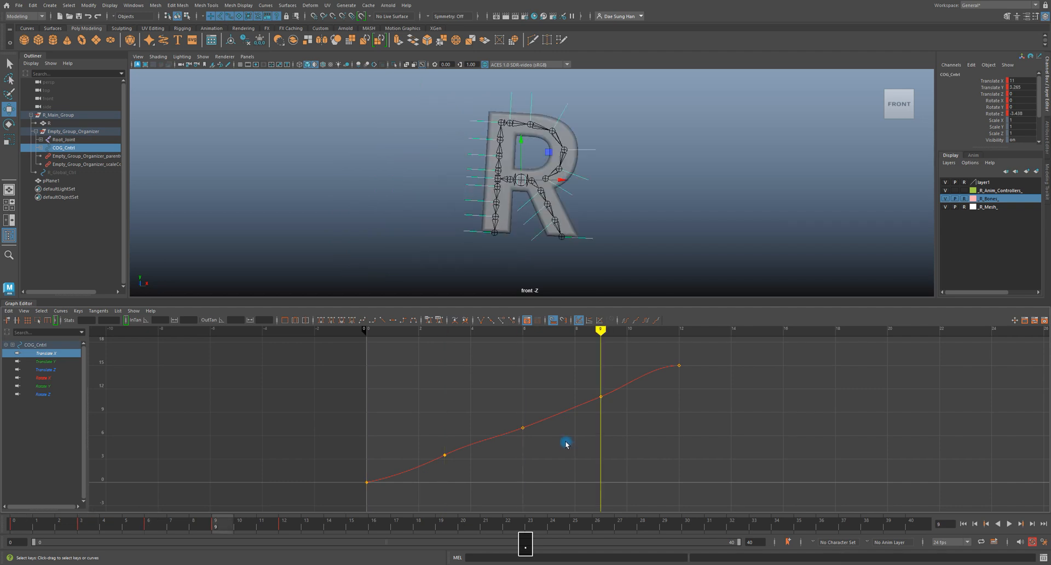
{"action": "key", "text": "comma"}
{"action": "key", "text": "comma"}
{"action": "key", "text": "comma"}
{"action": "key", "text": "period"}
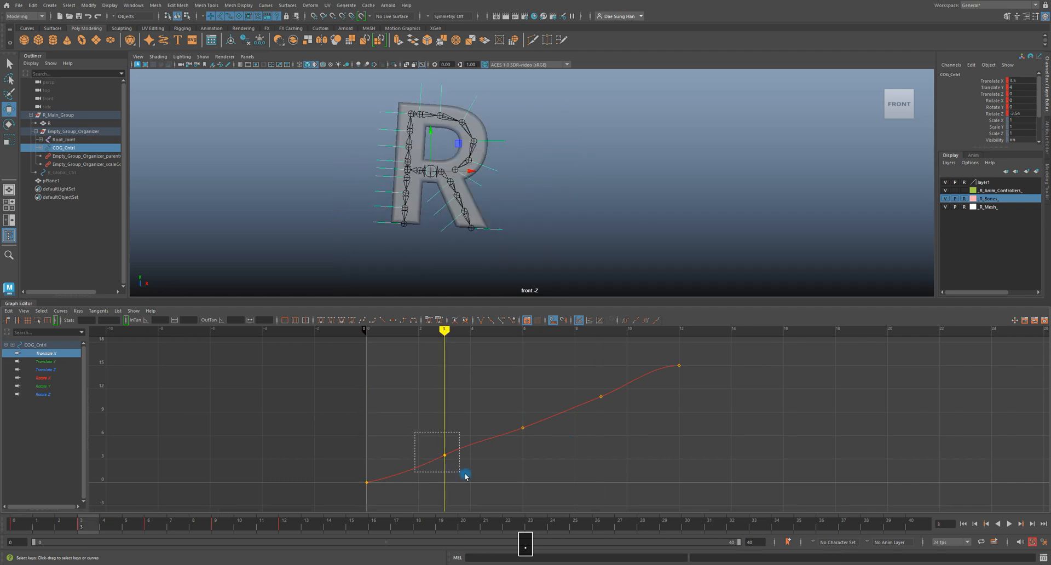
Raise the COG control's Translate X keys to 4.08 at frame 3 and about 12.05 at frame 9
{"action": "left_click_drag", "start_coordinate": [455, 470], "coordinate": [463, 477]}
{"action": "middle_click_drag", "start_coordinate": [463, 476], "coordinate": [463, 471]}
{"action": "key", "text": "period"}
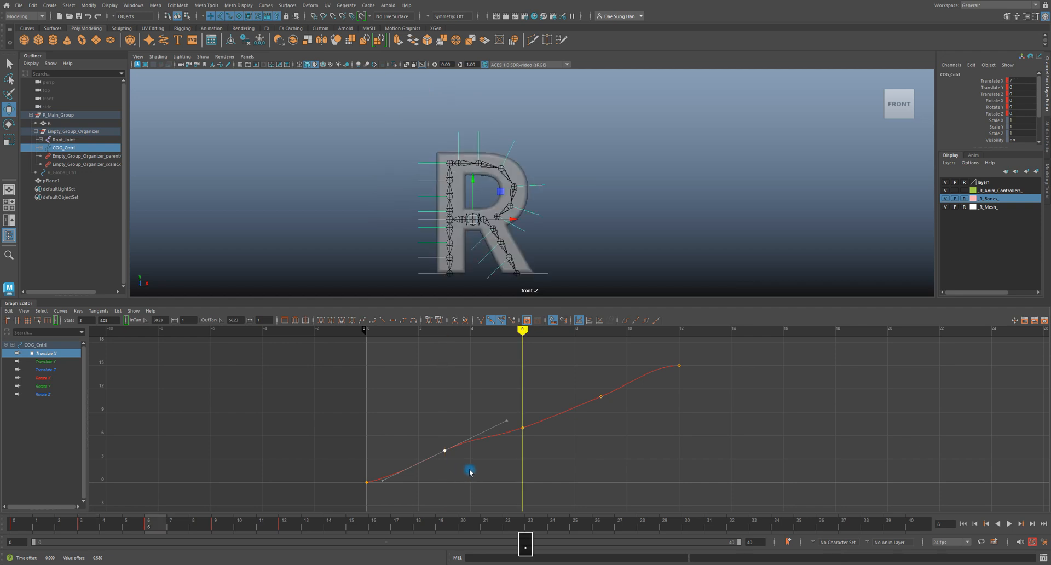
{"action": "key", "text": "period"}
{"action": "left_click_drag", "start_coordinate": [583, 377], "coordinate": [621, 425]}
{"action": "middle_click_drag", "start_coordinate": [622, 425], "coordinate": [620, 425]}
{"action": "key", "text": "period"}
{"action": "left_click", "coordinate": [637, 354]}
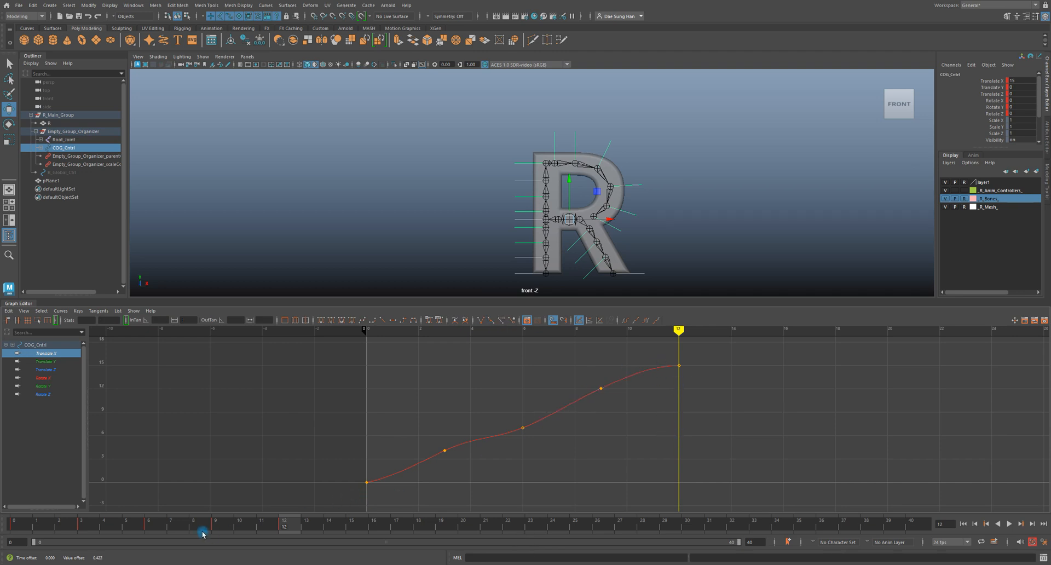
Play the animation from the start to review the changed forward spacing
{"action": "key", "text": "alt+shift+v"}
{"action": "key", "text": "alt+v"}
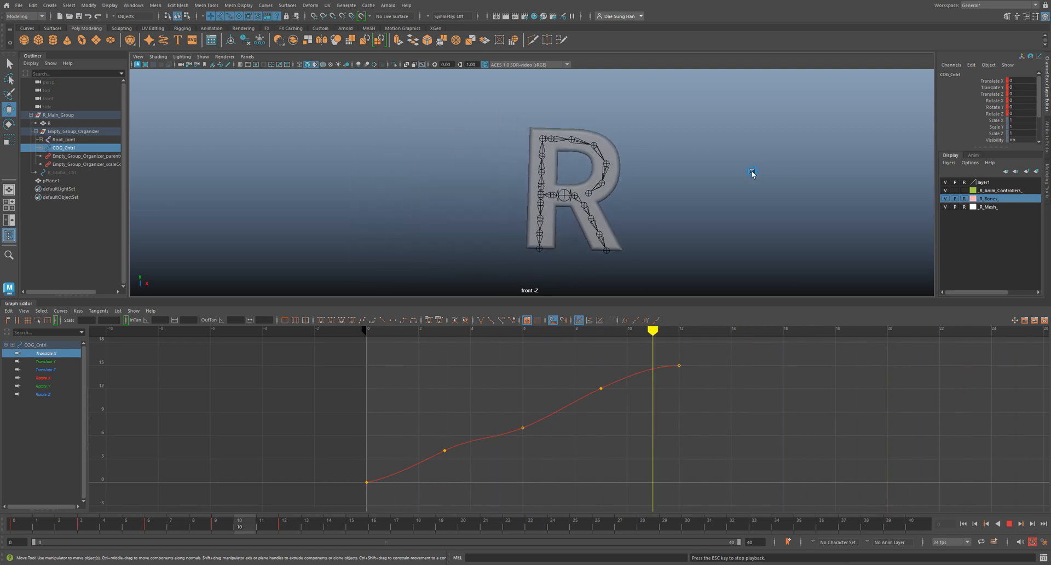
{"action": "key", "text": "alt+v"}
Lower the COG control's Translate X key at frame 12 to about 14.1
{"action": "left_click", "coordinate": [600, 330]}
{"action": "left_click_drag", "start_coordinate": [580, 366], "coordinate": [643, 419]}
{"action": "left_click", "coordinate": [678, 331]}
{"action": "left_click_drag", "start_coordinate": [668, 348], "coordinate": [697, 378]}
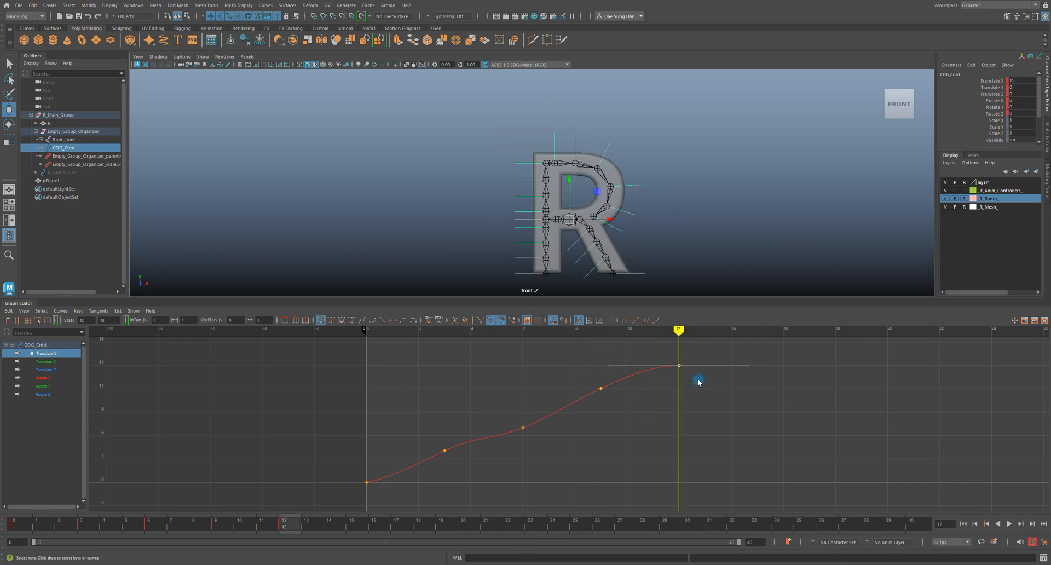
{"action": "middle_click_drag", "start_coordinate": [691, 377], "coordinate": [688, 384], "text": "shift"}
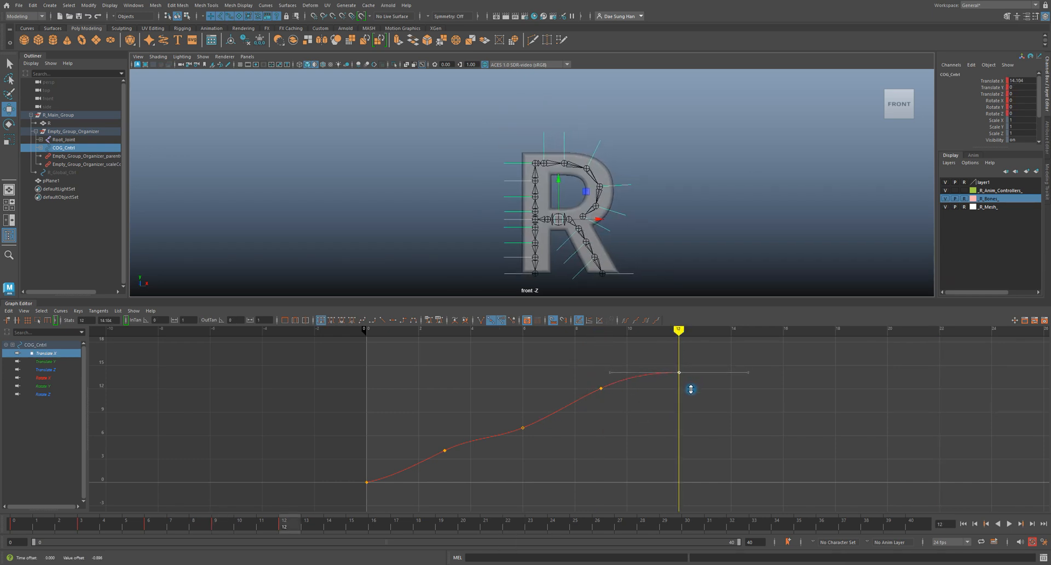
{"action": "left_click", "coordinate": [688, 399]}
Rewind before frame 0, play the hop with the shortened landing, and step back to the key at frame 9
{"action": "left_click_drag", "start_coordinate": [576, 333], "coordinate": [288, 343]}
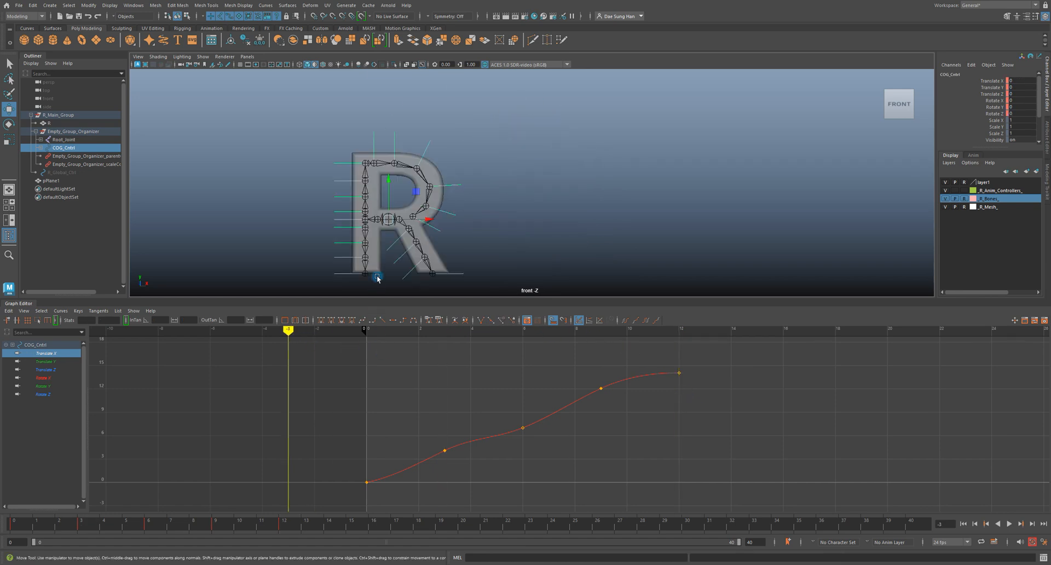
{"action": "key", "text": "alt+v"}
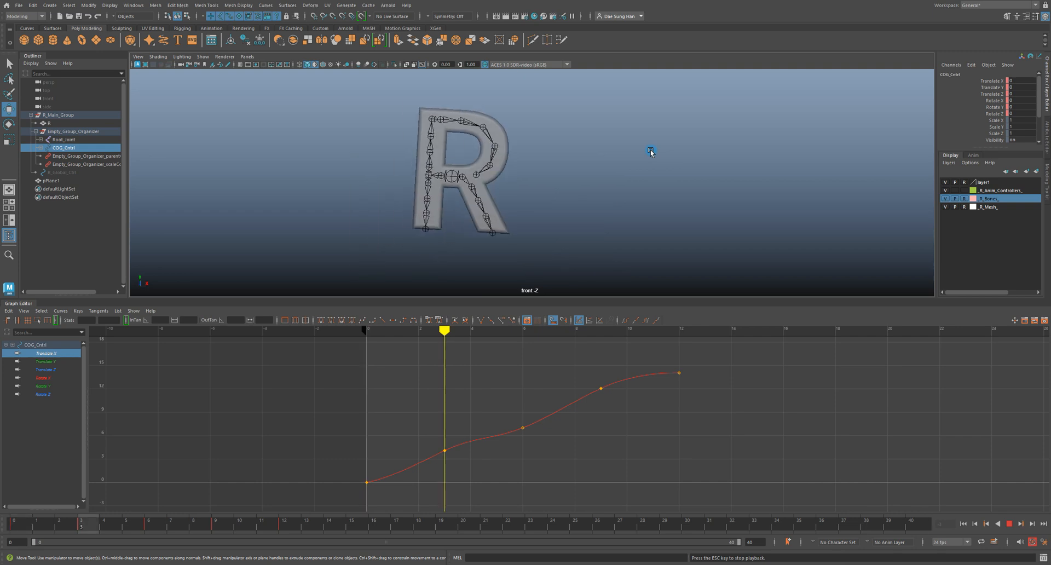
{"action": "key", "text": "alt+v"}
{"action": "key", "text": "comma"}
{"action": "key", "text": "comma"}
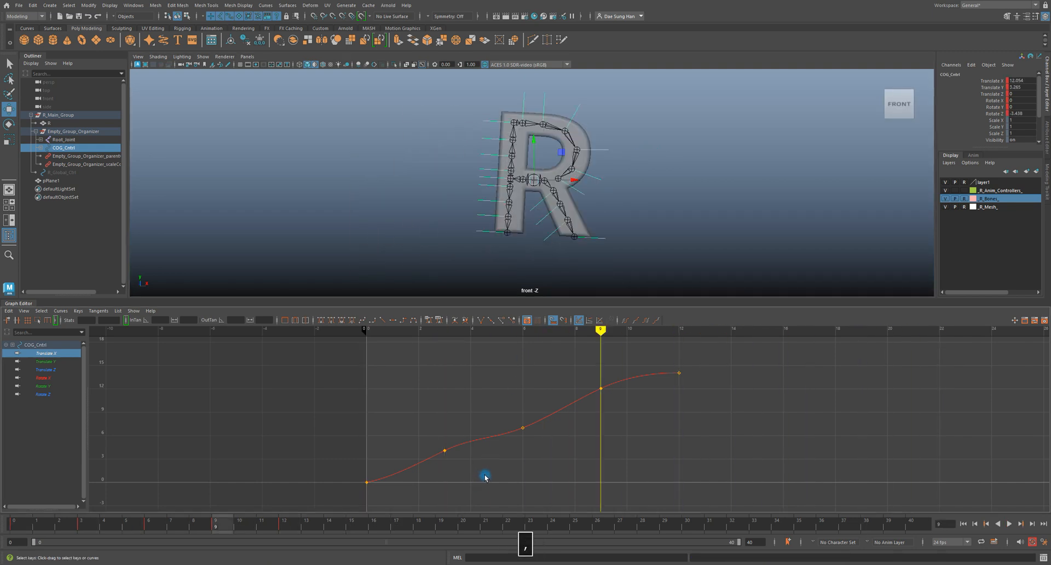
Select the diagonal leg controls Cntrl_18, Cntrl_17 and Cntrl_16, preview the motion, and move to frame 9
{"action": "left_click", "coordinate": [644, 226]}
{"action": "key", "text": "w"}
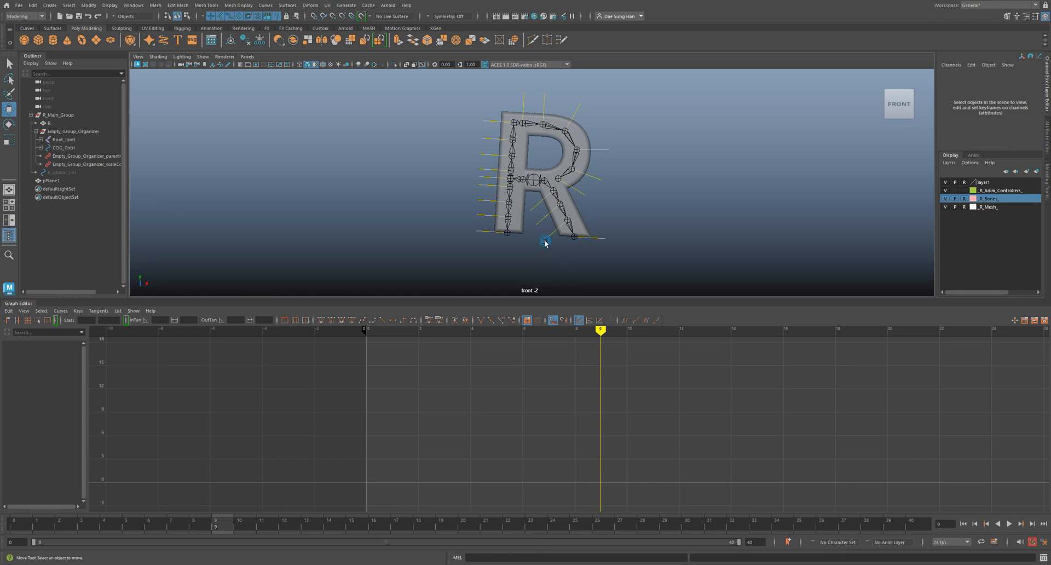
{"action": "left_click", "coordinate": [548, 239]}
{"action": "key", "text": "q"}
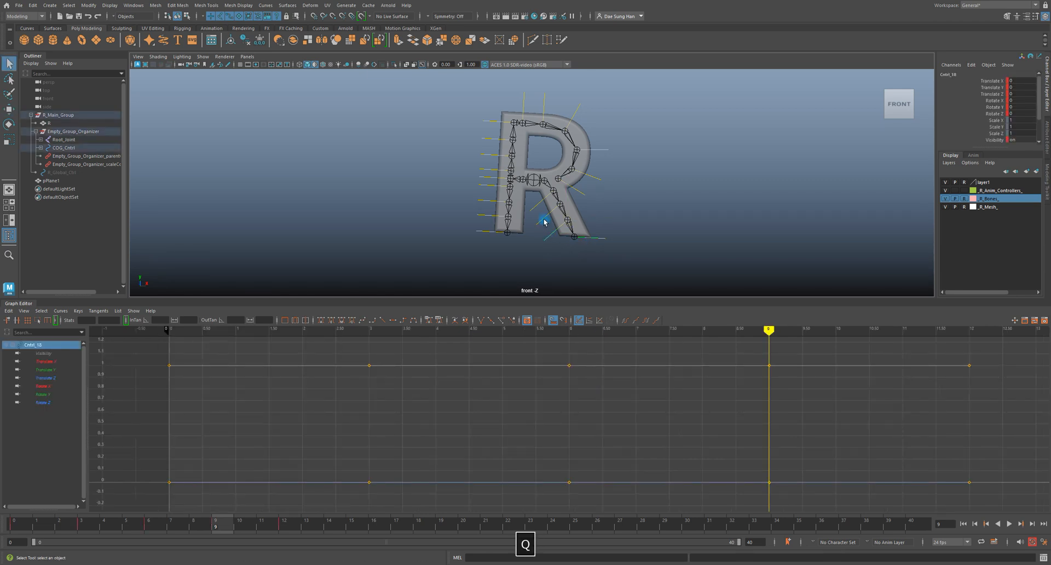
{"action": "left_click", "coordinate": [544, 222], "text": "shift"}
{"action": "left_click", "coordinate": [536, 206], "text": "shift"}
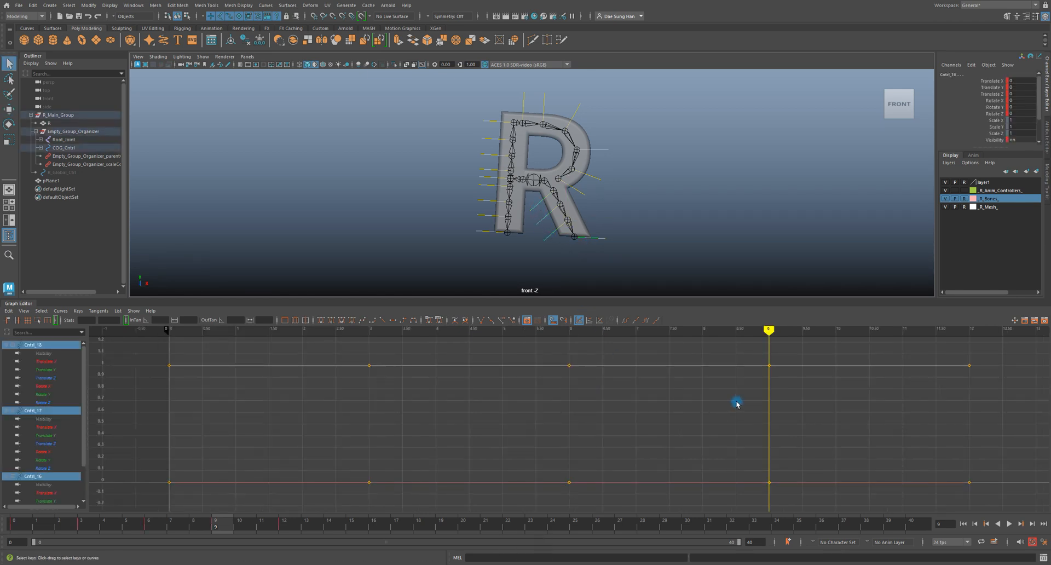
{"action": "key", "text": "alt+v"}
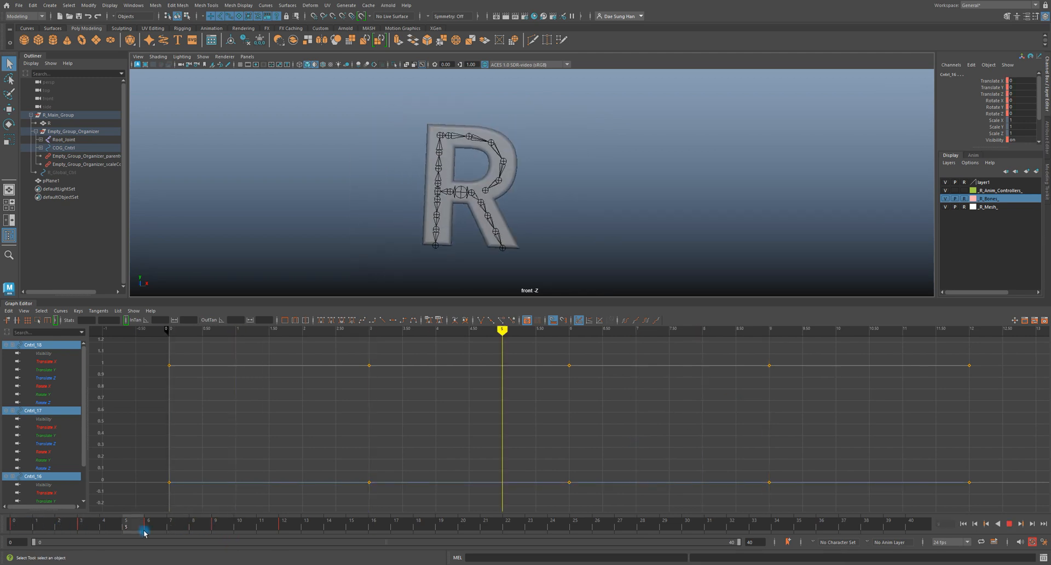
{"action": "left_click", "coordinate": [231, 529]}
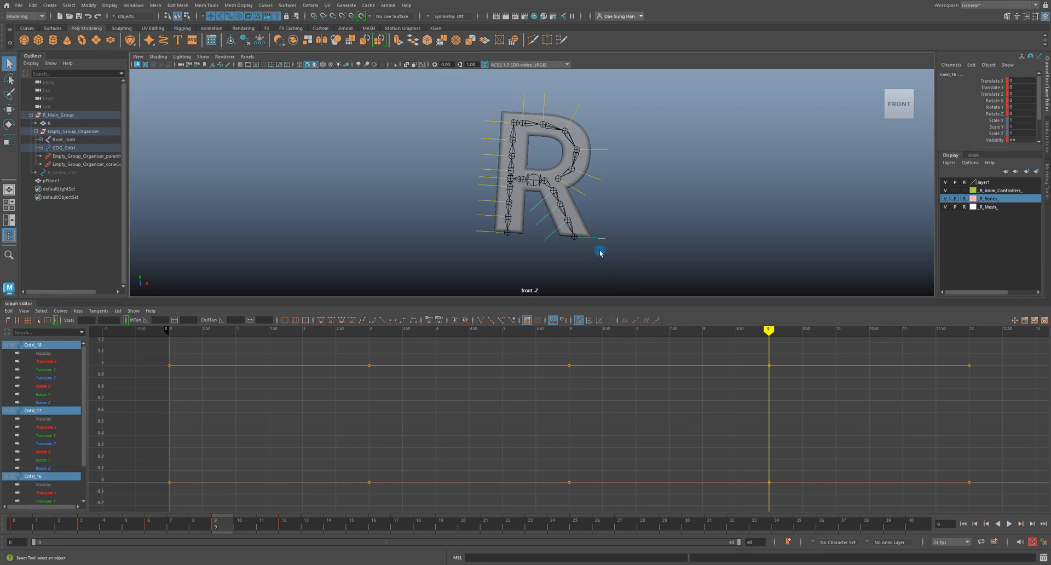
At frame 9, rotate the selected diagonal leg controls to about -15.4 in Rotate Z so the leg bends inward
{"action": "key", "text": "e"}
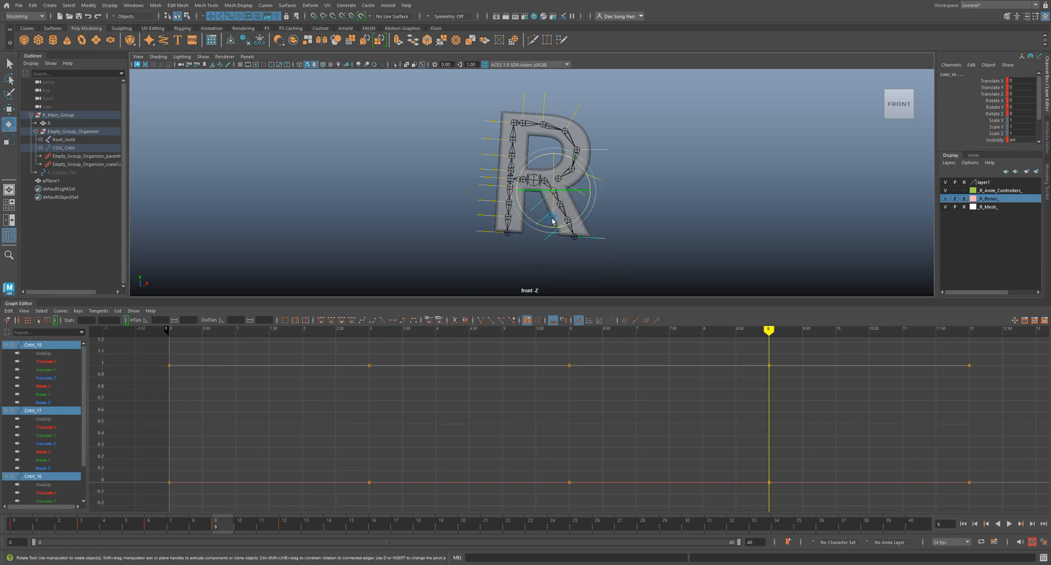
{"action": "right_click_drag", "start_coordinate": [532, 206], "coordinate": [809, 257], "text": "alt"}
{"action": "middle_click_drag", "start_coordinate": [594, 263], "coordinate": [591, 231], "text": "alt"}
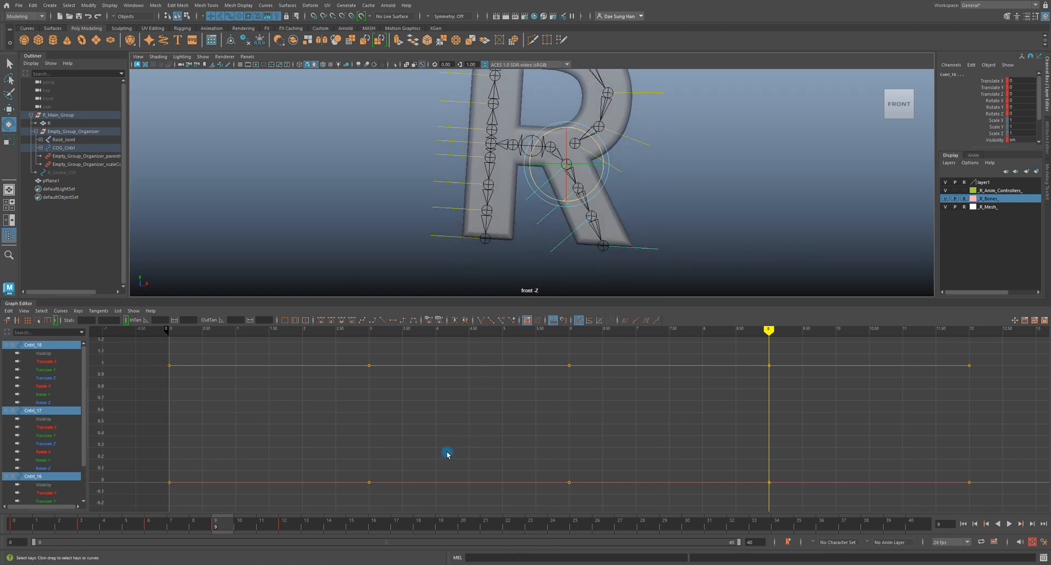
{"action": "right_click_drag", "start_coordinate": [618, 434], "coordinate": [516, 427], "text": "alt"}
{"action": "middle_click_drag", "start_coordinate": [517, 426], "coordinate": [466, 437], "text": "alt"}
{"action": "left_click_drag", "start_coordinate": [600, 147], "coordinate": [592, 159]}
{"action": "key", "text": "f"}
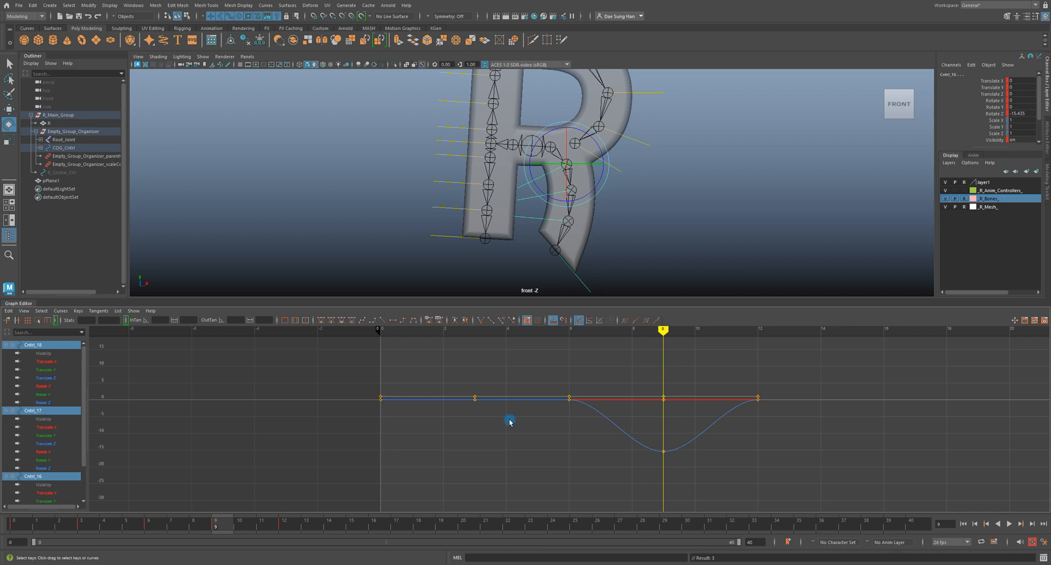
Scrub through and play the hop to examine how the diagonal leg bends around frame 9
{"action": "mouse_move", "coordinate": [207, 526]}
{"action": "left_mouse_down"}
{"action": "mouse_move", "coordinate": [150, 526]}
{"action": "mouse_move", "coordinate": [221, 524]}
{"action": "left_mouse_up"}
{"action": "right_click_drag", "start_coordinate": [687, 176], "coordinate": [575, 173], "text": "alt"}
{"action": "middle_click_drag", "start_coordinate": [575, 173], "coordinate": [526, 217], "text": "alt"}
{"action": "right_click_drag", "start_coordinate": [526, 216], "coordinate": [454, 204], "text": "alt"}
{"action": "left_click_drag", "start_coordinate": [216, 523], "coordinate": [315, 530]}
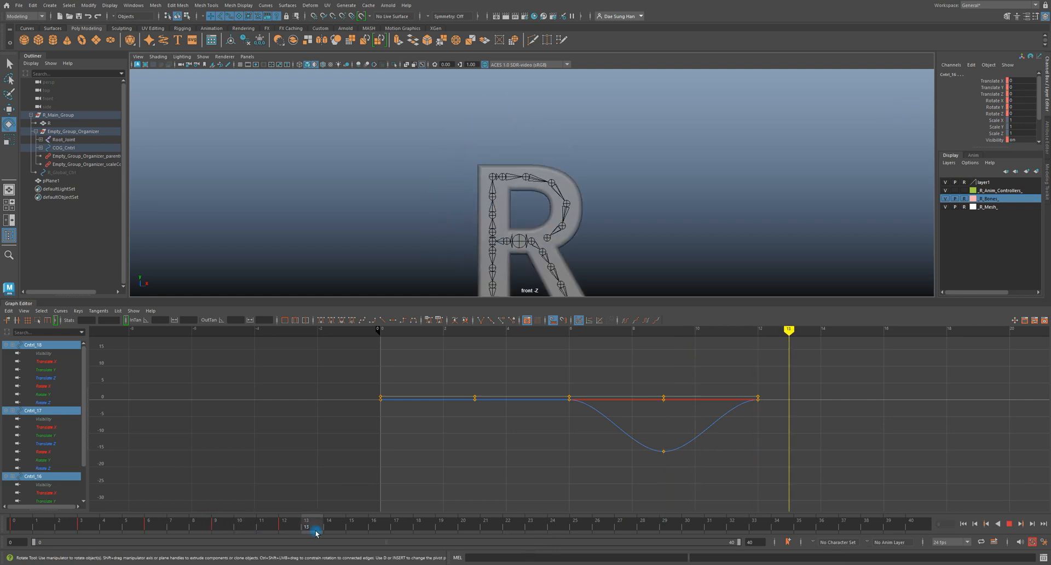
{"action": "right_click_drag", "start_coordinate": [622, 214], "coordinate": [587, 206], "text": "alt"}
{"action": "middle_click_drag", "start_coordinate": [587, 206], "coordinate": [578, 197], "text": "alt"}
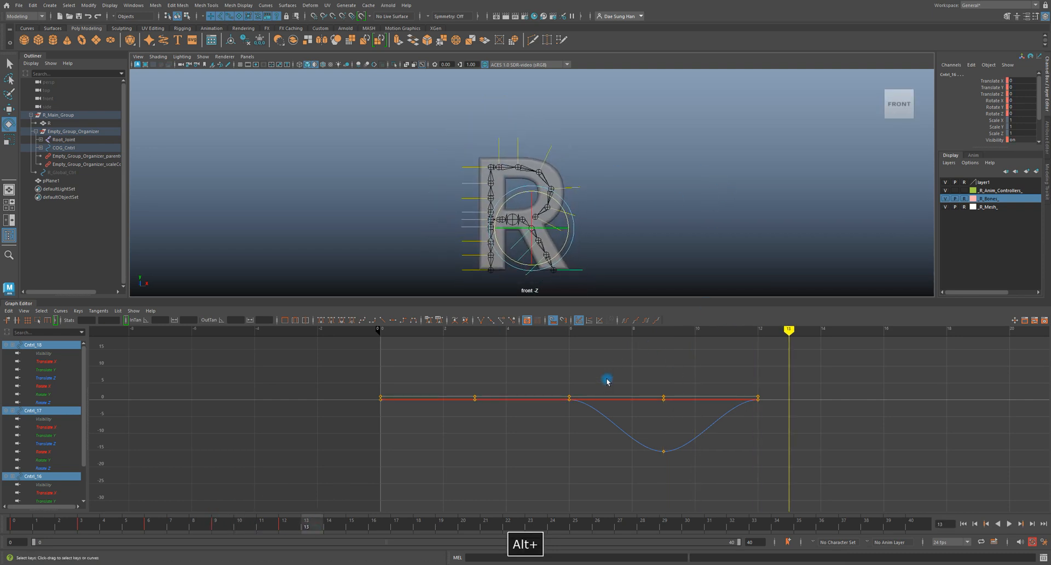
Break the tangents of the leg controls' keys at frames 6 and 12 and select the Rotate Z key at frame 9
{"action": "left_click_drag", "start_coordinate": [541, 374], "coordinate": [819, 413]}
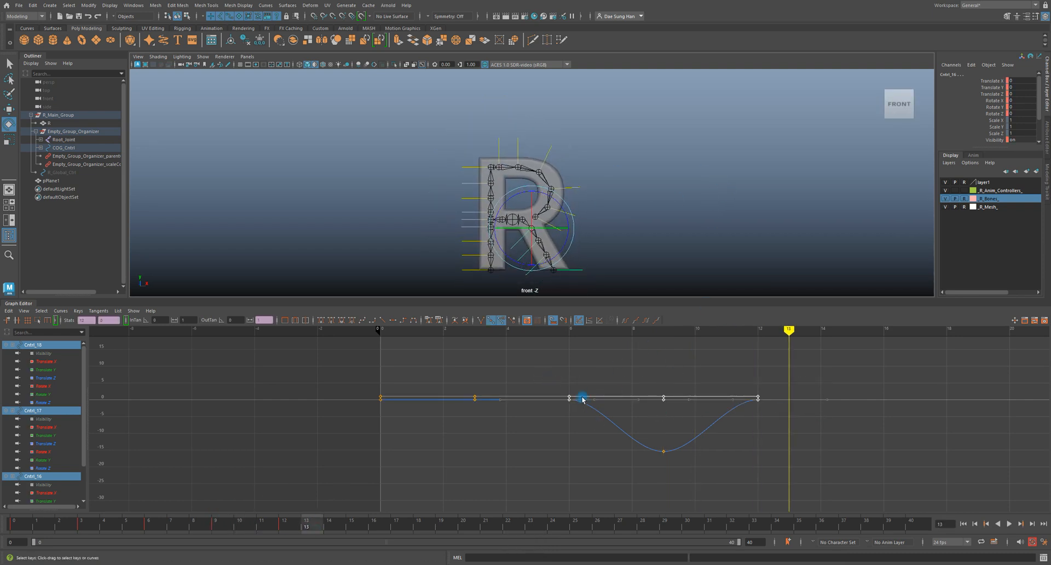
{"action": "left_click", "coordinate": [478, 321]}
{"action": "left_click", "coordinate": [610, 473]}
{"action": "left_click_drag", "start_coordinate": [648, 436], "coordinate": [667, 459]}
{"action": "left_click_drag", "start_coordinate": [614, 414], "coordinate": [606, 415]}
{"action": "mouse_move", "coordinate": [647, 412]}
{"action": "right_mouse_down", "text": "alt"}
{"action": "mouse_move", "coordinate": [670, 413]}
{"action": "mouse_move", "coordinate": [659, 412]}
{"action": "right_mouse_up", "text": "alt"}
{"action": "middle_click_drag", "start_coordinate": [642, 406], "coordinate": [573, 403], "text": "alt"}
{"action": "left_click_drag", "start_coordinate": [626, 431], "coordinate": [711, 484]}
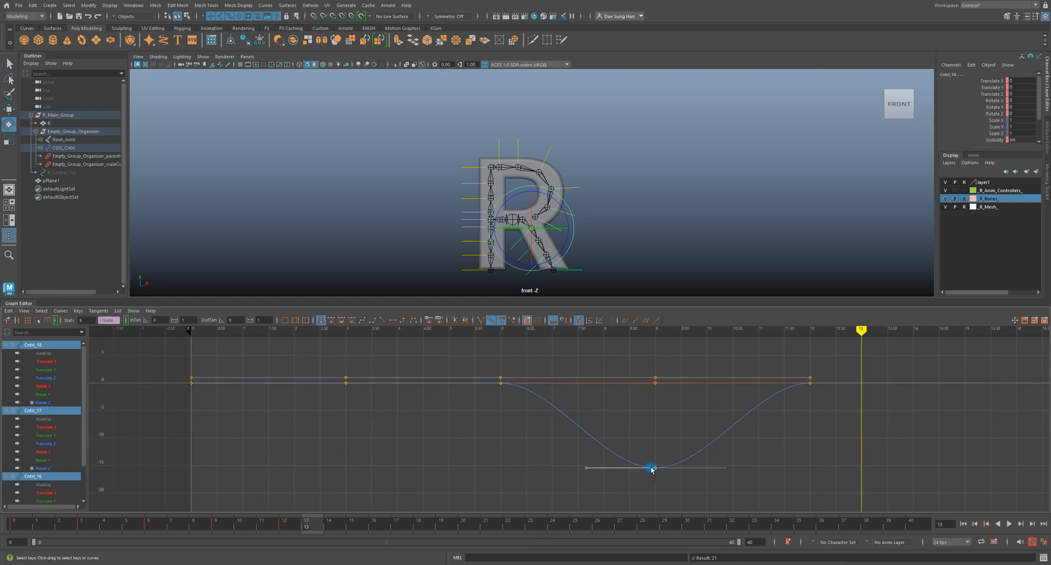
At frame 8, steepen the outgoing Rotate Z tangent of the frame 6 key downward so the leg bends sooner
{"action": "left_click", "coordinate": [596, 330]}
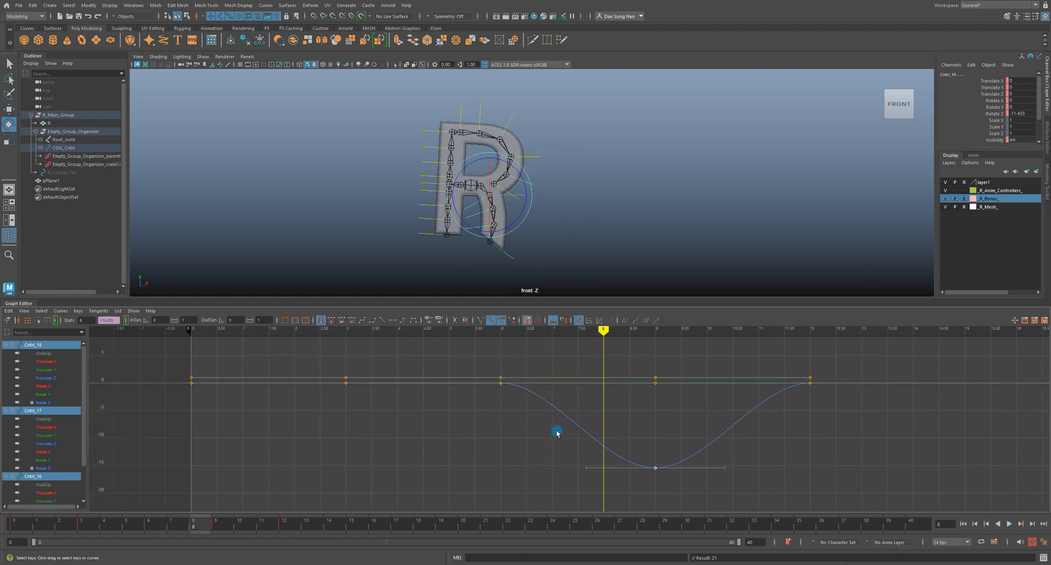
{"action": "left_click_drag", "start_coordinate": [580, 408], "coordinate": [579, 403]}
{"action": "right_click_drag", "start_coordinate": [513, 375], "coordinate": [539, 371], "text": "alt"}
{"action": "left_click_drag", "start_coordinate": [570, 392], "coordinate": [537, 357]}
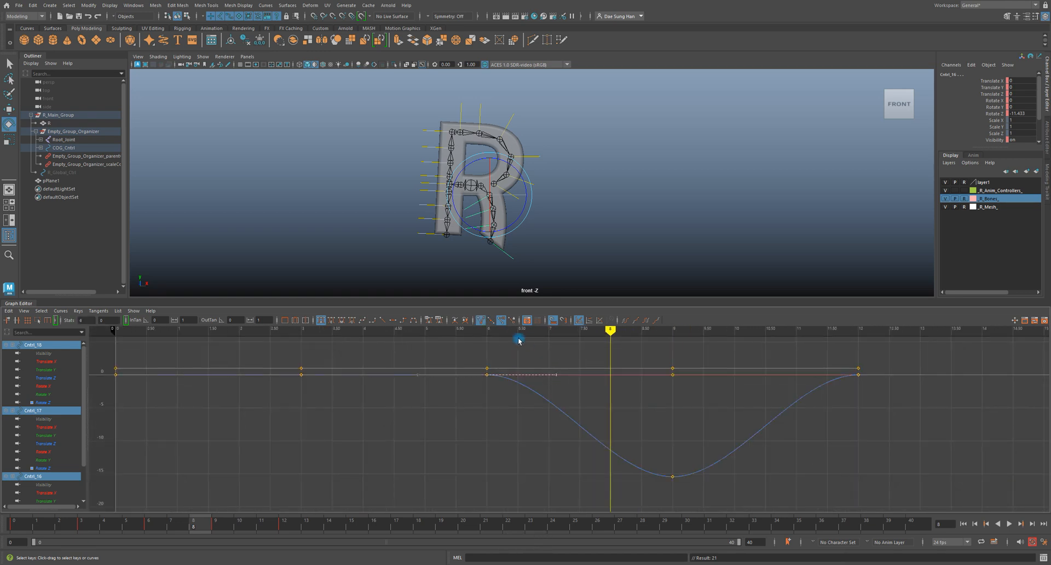
{"action": "left_click_drag", "start_coordinate": [555, 380], "coordinate": [545, 438]}
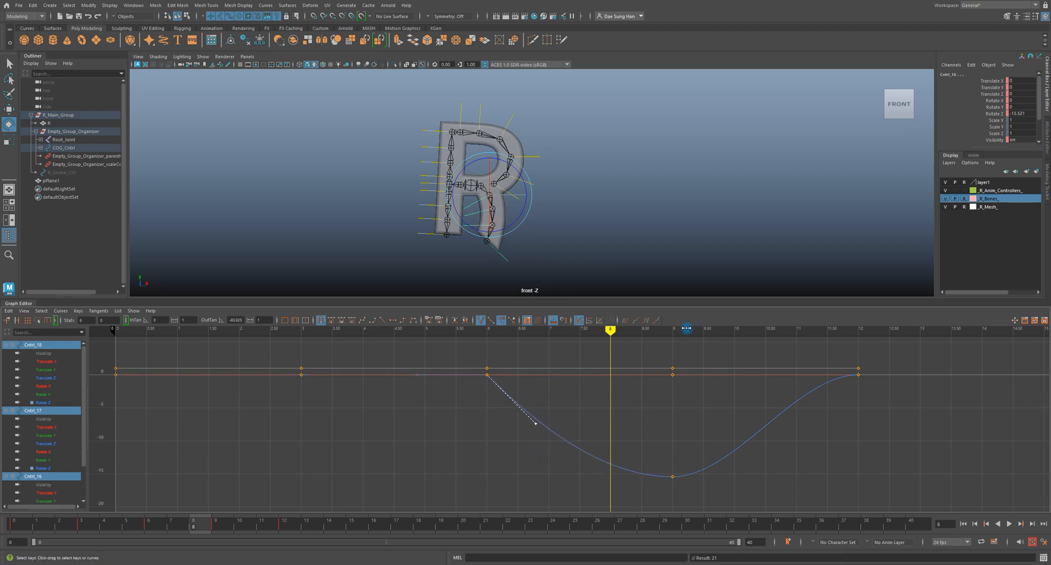
At frame 11, pull the incoming Rotate Z tangent of the frame 12 key downward so the leg straightens faster at landing
{"action": "left_click_drag", "start_coordinate": [686, 328], "coordinate": [817, 341]}
{"action": "left_click_drag", "start_coordinate": [762, 406], "coordinate": [840, 436]}
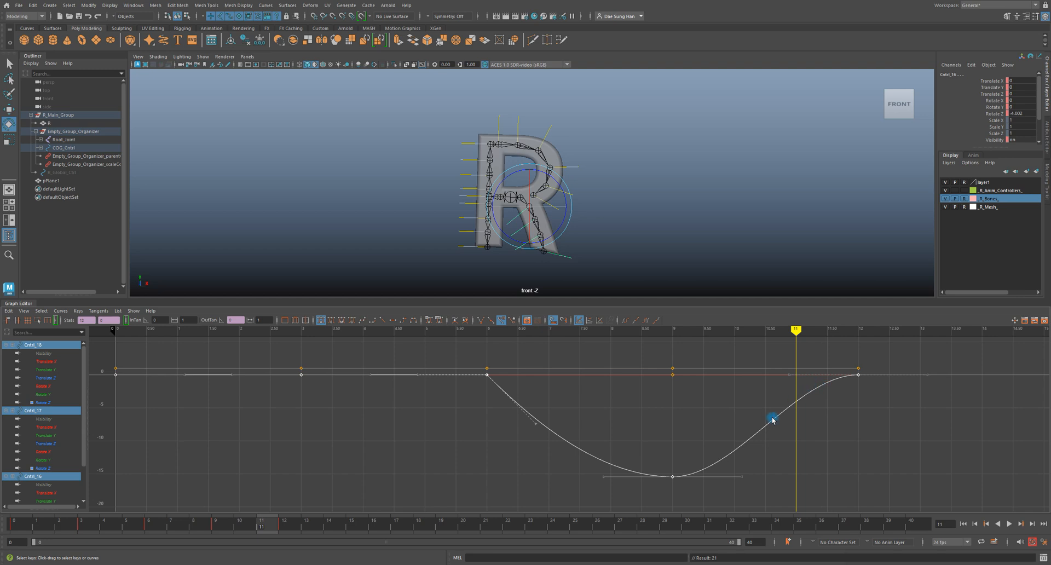
{"action": "left_click", "coordinate": [781, 371]}
{"action": "left_click_drag", "start_coordinate": [777, 358], "coordinate": [804, 381]}
{"action": "left_click", "coordinate": [769, 366]}
{"action": "middle_click_drag", "start_coordinate": [766, 352], "coordinate": [754, 414]}
{"action": "left_click", "coordinate": [755, 406]}
Play the hop from frame 0 to review the rounded leg bend
{"action": "key", "text": "alt+v"}
{"action": "left_click_drag", "start_coordinate": [711, 346], "coordinate": [183, 323]}
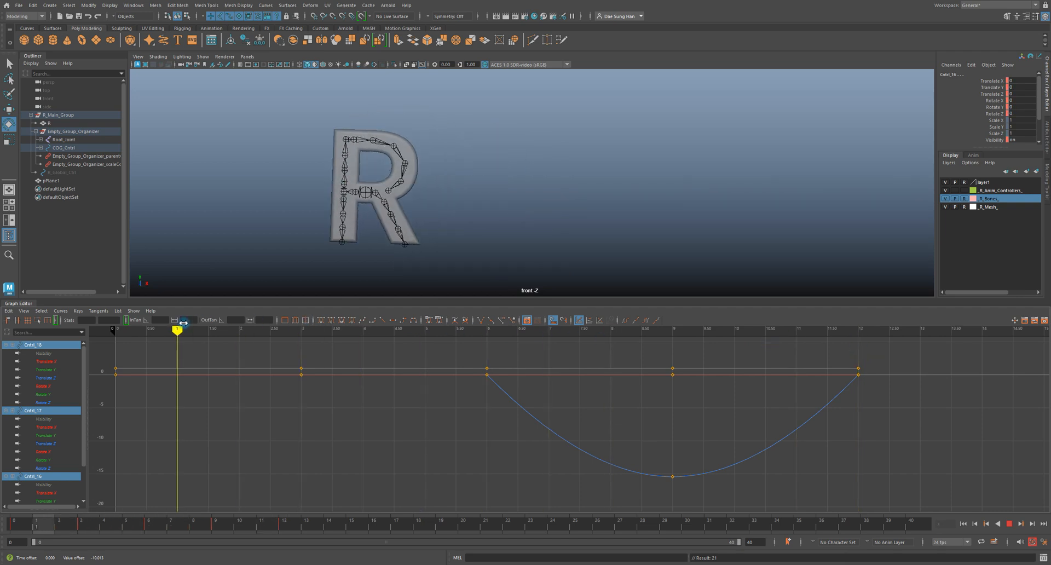
{"action": "right_click_drag", "start_coordinate": [509, 410], "coordinate": [416, 415], "text": "alt"}
{"action": "middle_click_drag", "start_coordinate": [415, 415], "coordinate": [422, 407], "text": "alt"}
{"action": "right_click_drag", "start_coordinate": [400, 407], "coordinate": [434, 406], "text": "alt"}
{"action": "middle_click_drag", "start_coordinate": [465, 379], "coordinate": [431, 398], "text": "alt"}
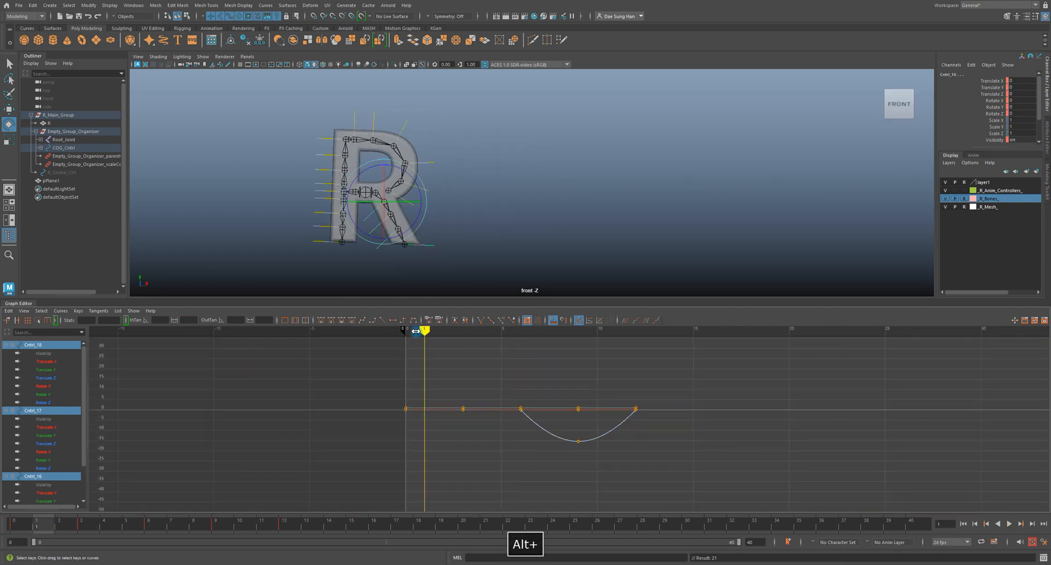
{"action": "left_click_drag", "start_coordinate": [416, 331], "coordinate": [405, 330]}
{"action": "key", "text": "alt+v"}
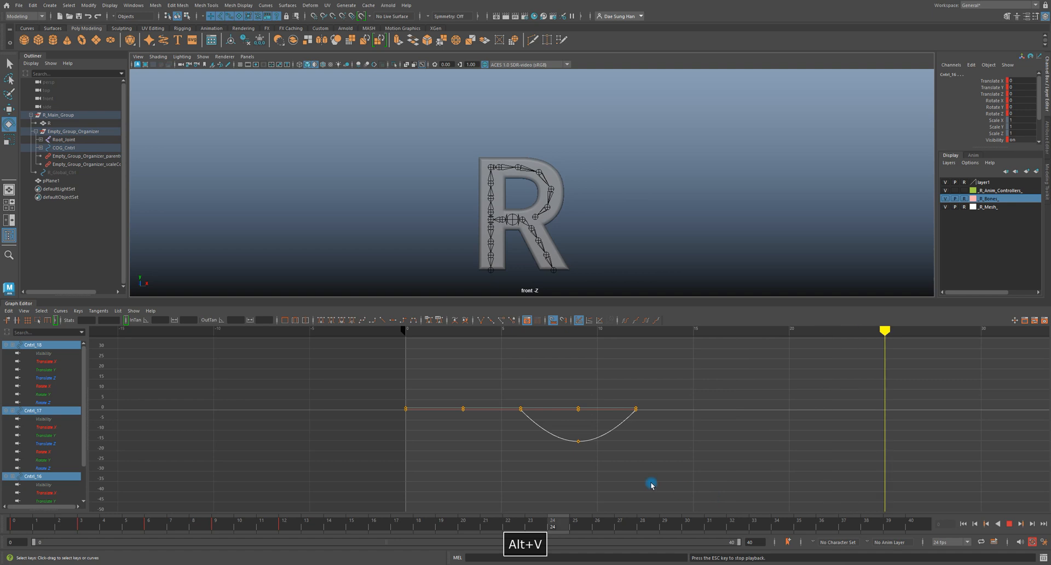
{"action": "key", "text": "alt+v"}
At frame 3, select Cntrl_18, Cntrl_17 and Cntrl_16 and rotate them to about 11.8 in Rotate Z, swinging the leg outward
{"action": "left_click_drag", "start_coordinate": [416, 332], "coordinate": [459, 334]}
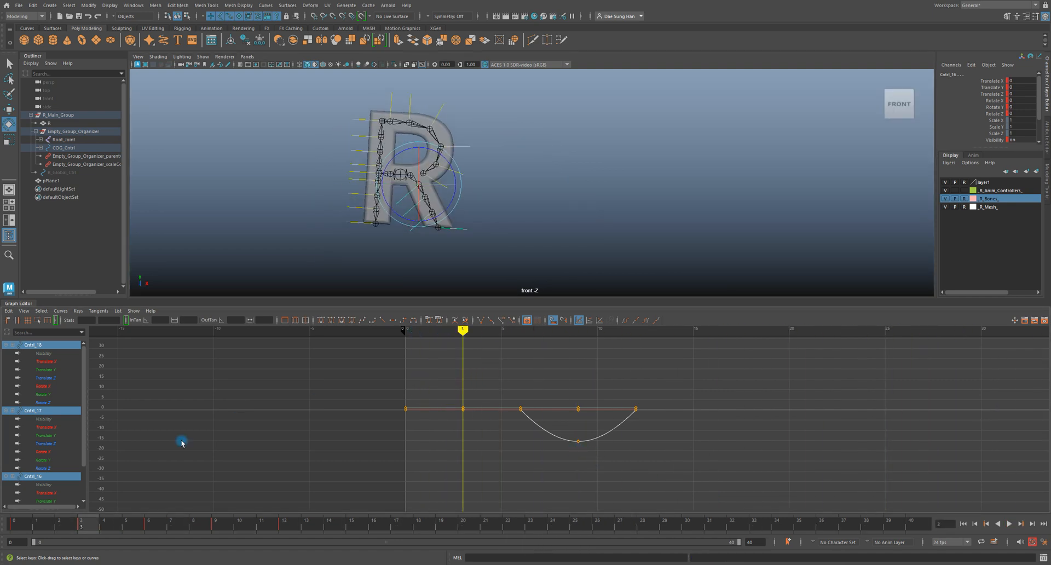
{"action": "right_click_drag", "start_coordinate": [376, 220], "coordinate": [607, 228], "text": "alt"}
{"action": "middle_click_drag", "start_coordinate": [377, 220], "coordinate": [496, 225], "text": "alt"}
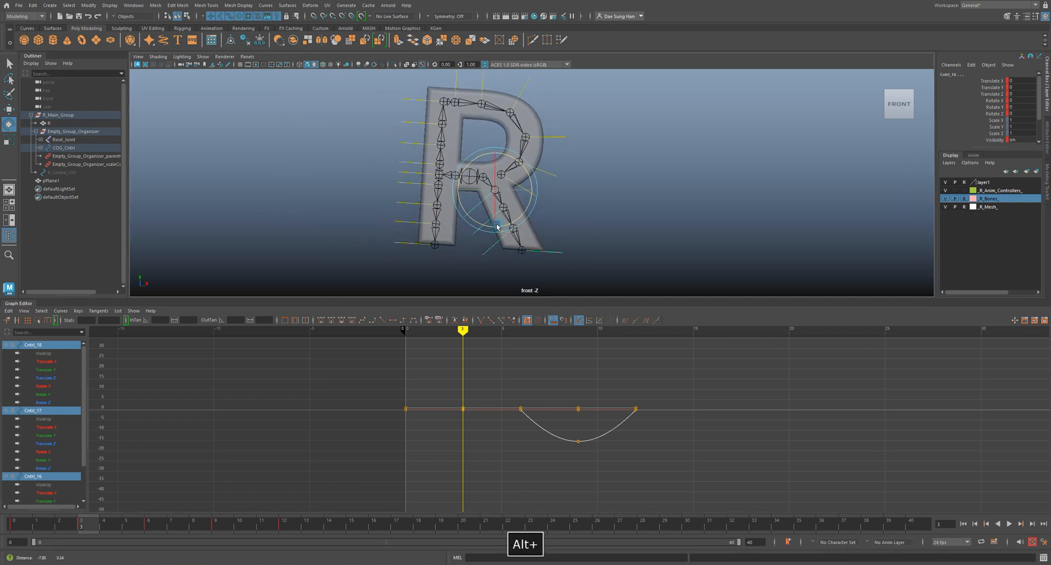
{"action": "left_click", "coordinate": [603, 215]}
{"action": "key", "text": "q"}
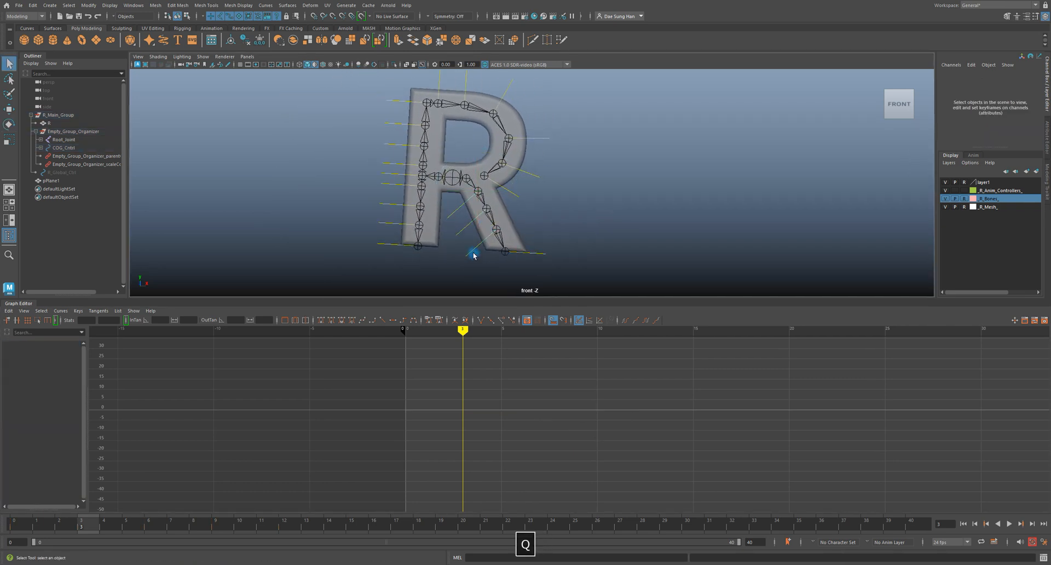
{"action": "left_click", "coordinate": [469, 255]}
{"action": "left_click", "coordinate": [467, 237], "text": "shift"}
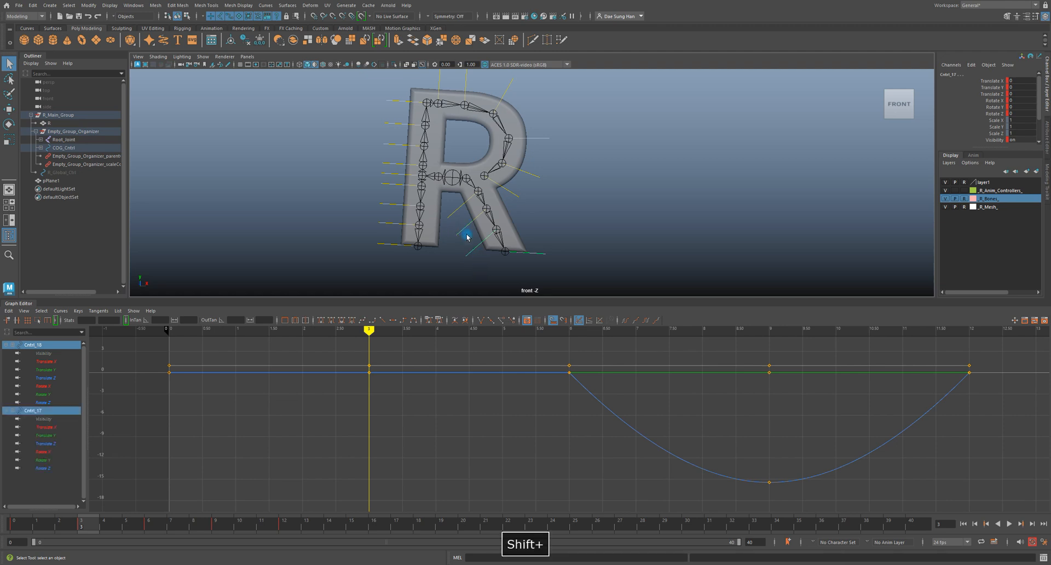
{"action": "left_click", "coordinate": [454, 212], "text": "shift"}
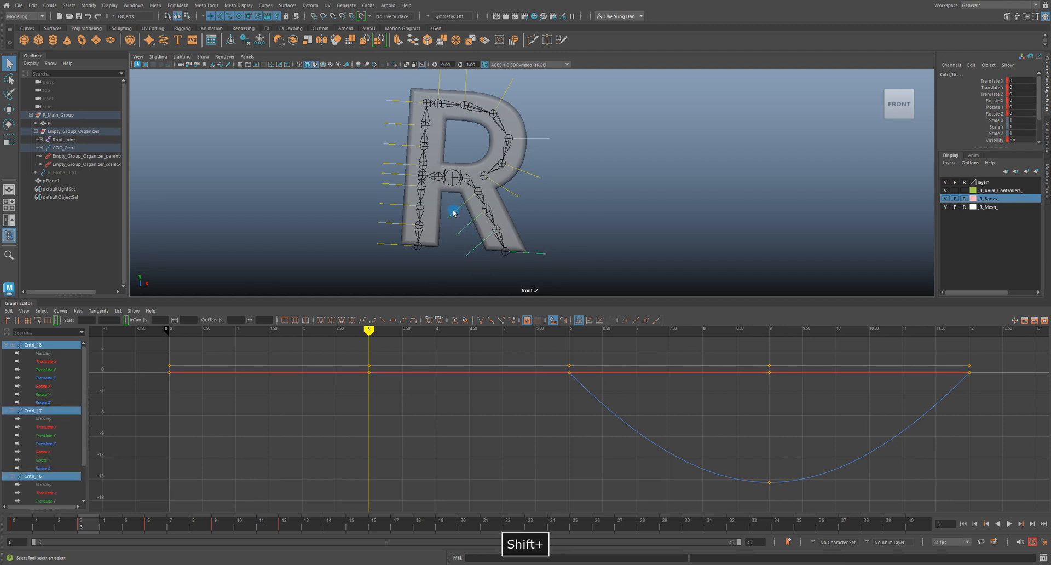
{"action": "right_click_drag", "start_coordinate": [515, 401], "coordinate": [469, 407], "text": "alt"}
{"action": "middle_click_drag", "start_coordinate": [468, 416], "coordinate": [431, 450], "text": "alt"}
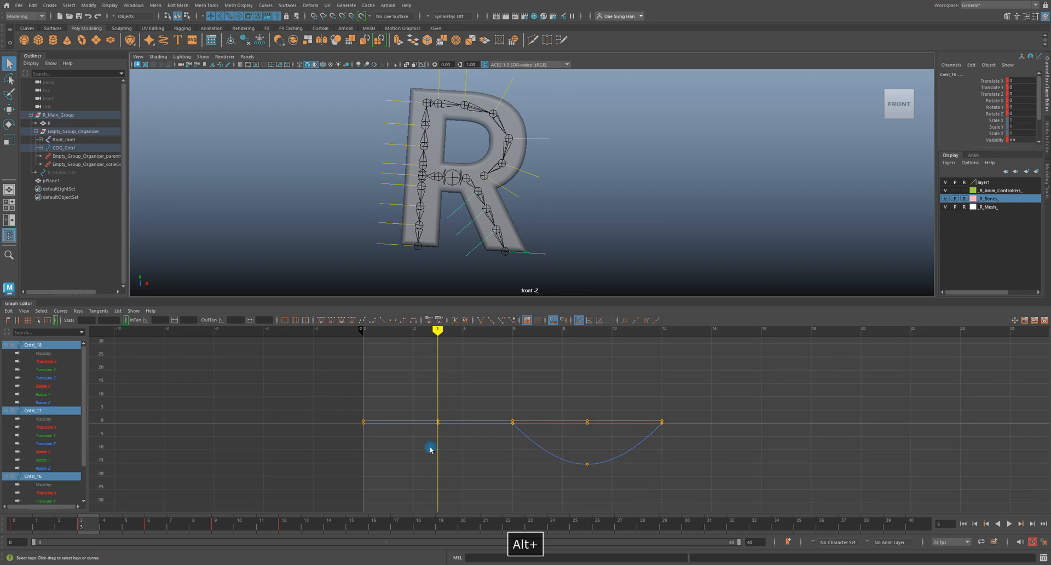
{"action": "key", "text": "e"}
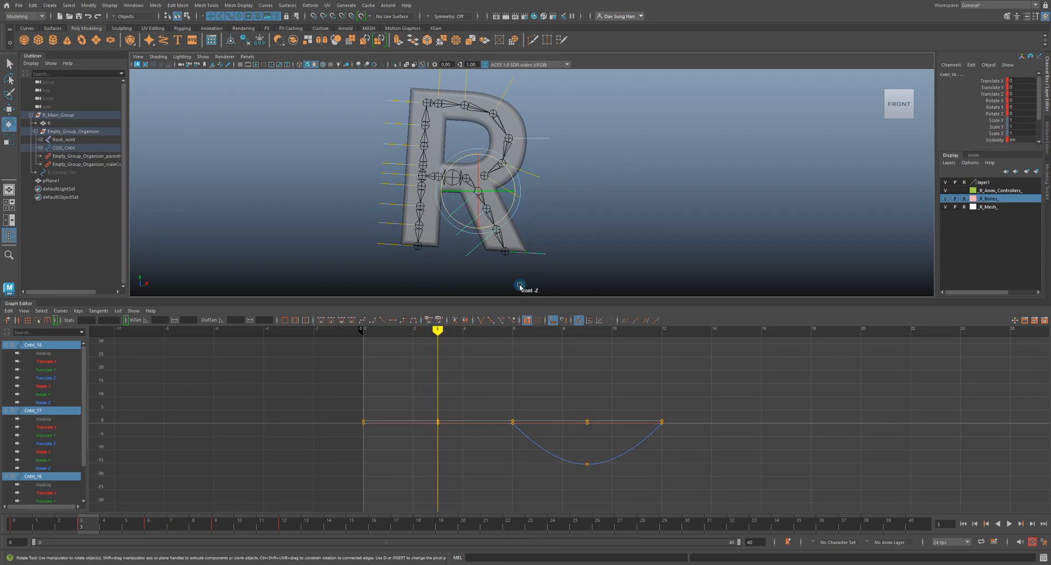
{"action": "left_click_drag", "start_coordinate": [506, 216], "coordinate": [510, 209]}
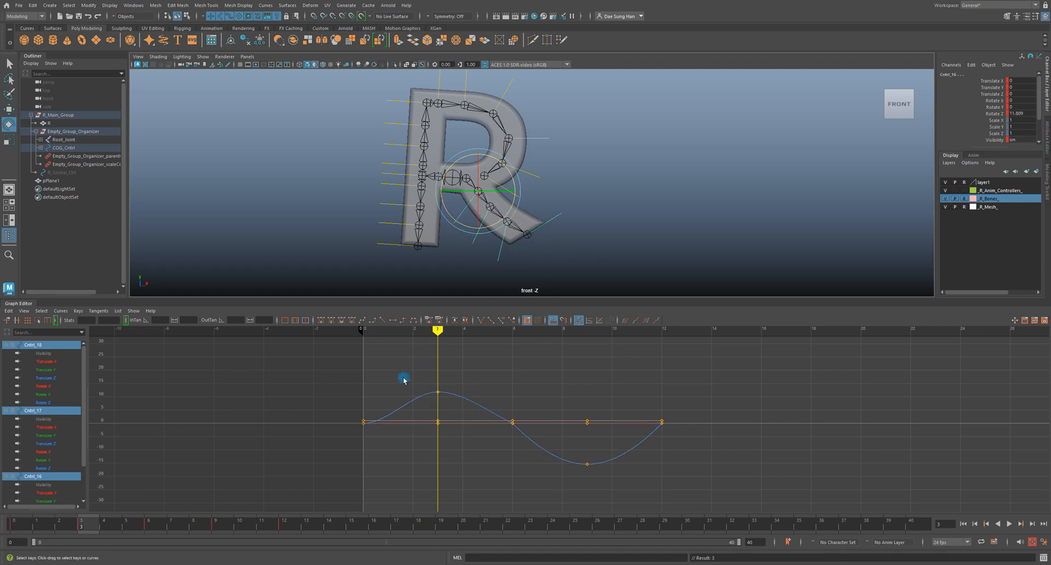
Steepen the outgoing Rotate Z tangent of the leg controls' frame 0 key upward
{"action": "left_click_drag", "start_coordinate": [408, 379], "coordinate": [478, 403]}
{"action": "right_click_drag", "start_coordinate": [427, 415], "coordinate": [419, 404], "text": "alt"}
{"action": "middle_click_drag", "start_coordinate": [365, 409], "coordinate": [392, 414], "text": "alt"}
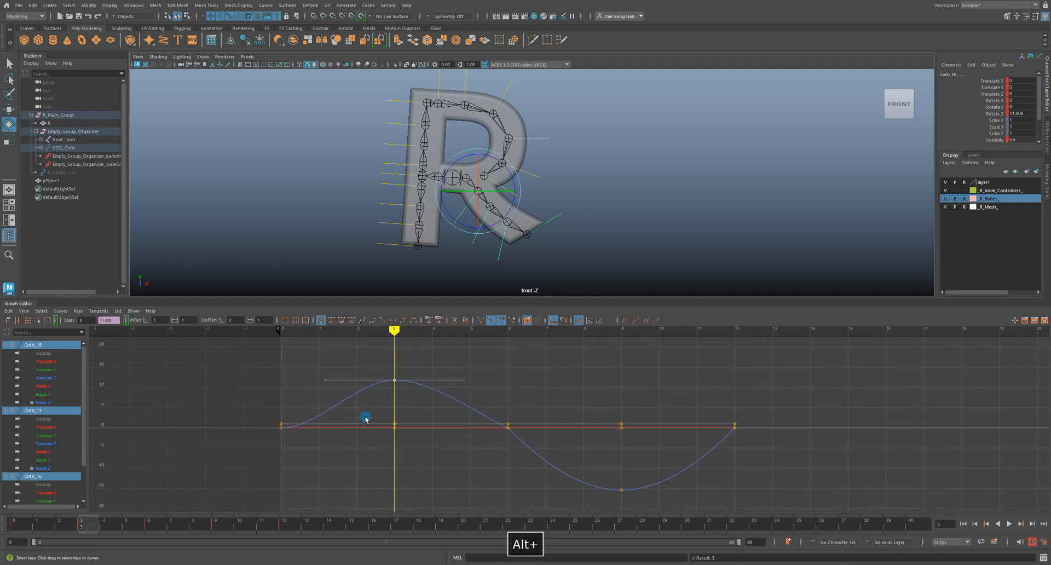
{"action": "left_click_drag", "start_coordinate": [370, 411], "coordinate": [360, 470]}
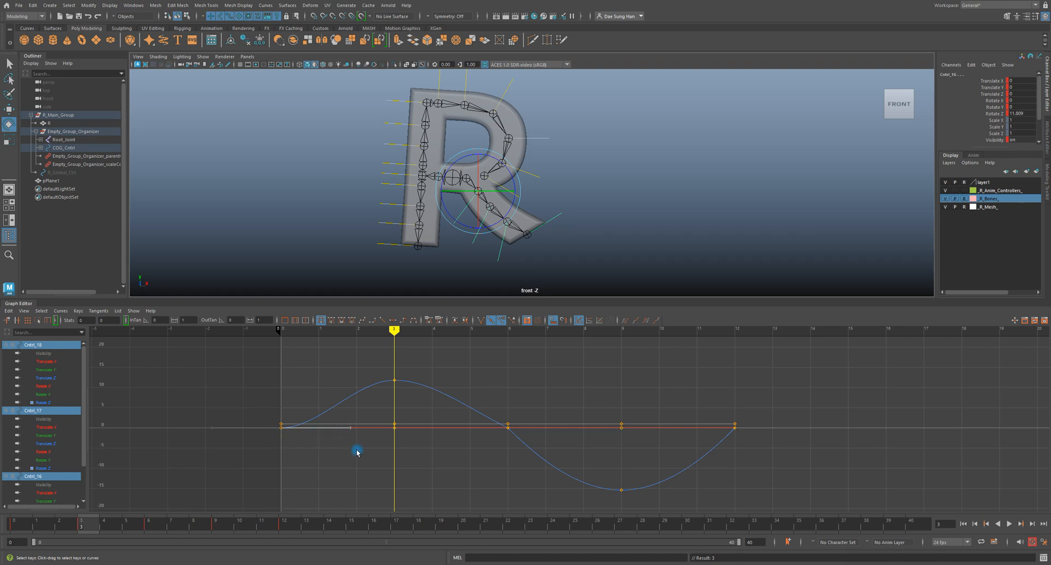
{"action": "middle_click_drag", "start_coordinate": [354, 444], "coordinate": [360, 347]}
{"action": "left_click_drag", "start_coordinate": [382, 343], "coordinate": [316, 334]}
{"action": "mouse_move", "coordinate": [353, 369]}
{"action": "middle_mouse_down"}
{"action": "mouse_move", "coordinate": [352, 344]}
{"action": "mouse_move", "coordinate": [352, 372]}
{"action": "mouse_move", "coordinate": [348, 355]}
{"action": "middle_mouse_up"}
At frame 5, raise the incoming Rotate Z tangent of the frame 6 key so the curve rounds over from frame 3
{"action": "left_click_drag", "start_coordinate": [348, 335], "coordinate": [473, 346]}
{"action": "left_click_drag", "start_coordinate": [442, 379], "coordinate": [473, 413]}
{"action": "middle_click_drag", "start_coordinate": [441, 410], "coordinate": [437, 379]}
{"action": "mouse_move", "coordinate": [438, 377]}
{"action": "middle_mouse_down"}
{"action": "mouse_move", "coordinate": [403, 425]}
{"action": "mouse_move", "coordinate": [441, 370]}
{"action": "mouse_move", "coordinate": [427, 367]}
{"action": "middle_mouse_up"}
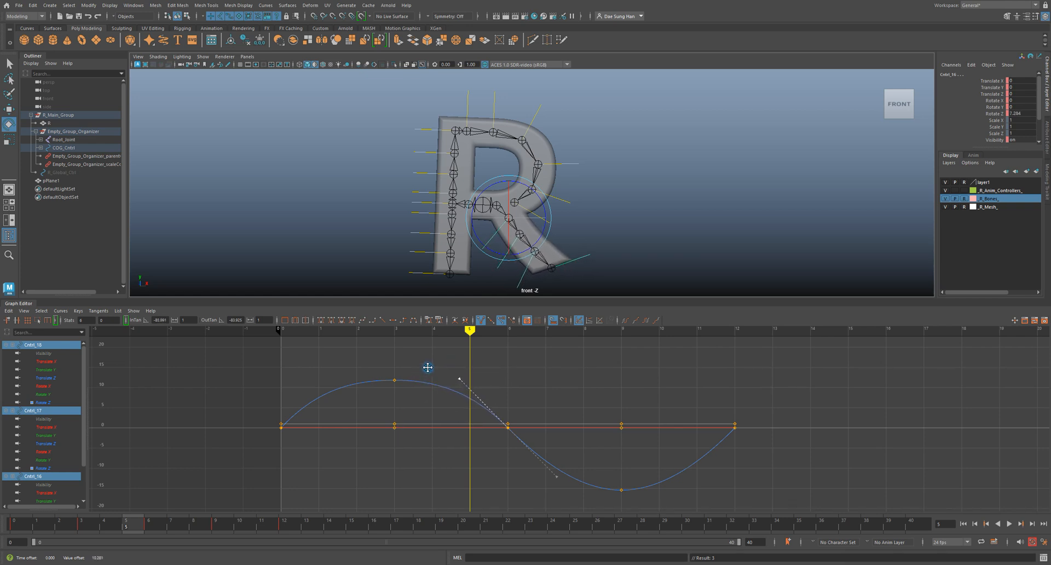
{"action": "left_click", "coordinate": [509, 426]}
Isolate the Rotate Z curves of Cntrl_18, Cntrl_17 and Cntrl_16 in the Graph Editor
{"action": "left_click", "coordinate": [46, 378]}
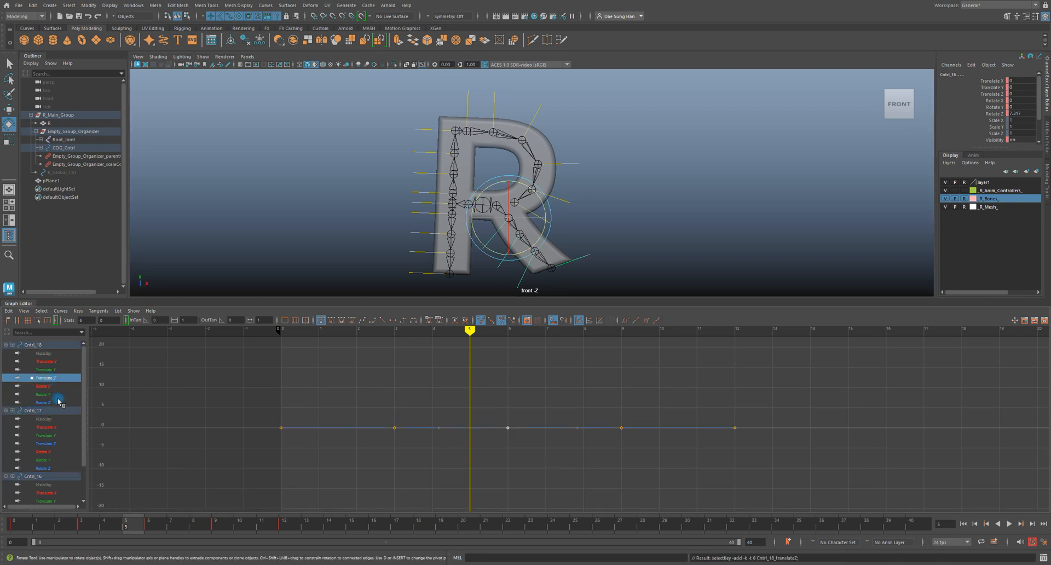
{"action": "left_click", "coordinate": [44, 403]}
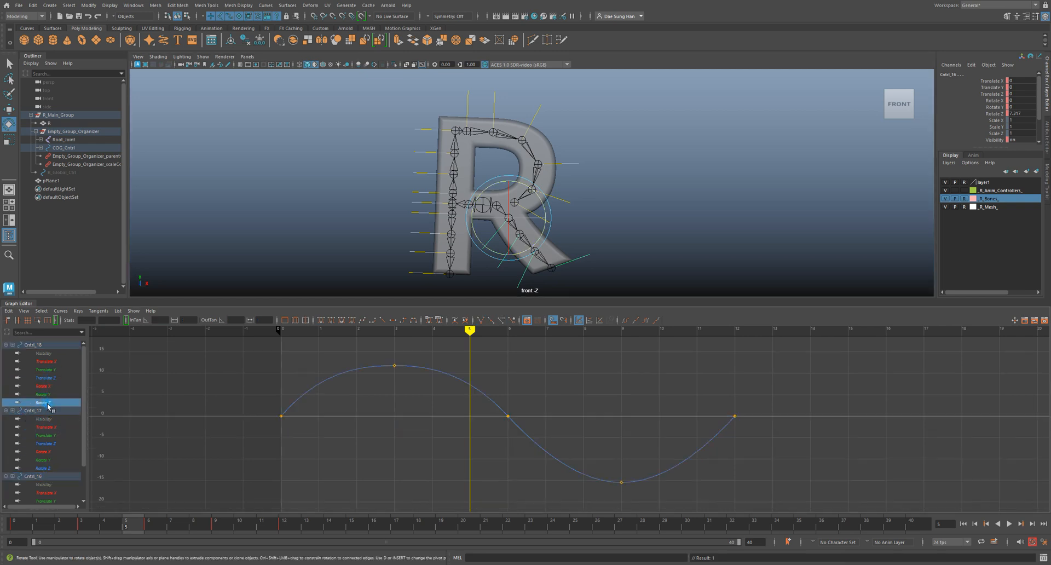
{"action": "left_click", "coordinate": [53, 469], "text": "ctrl"}
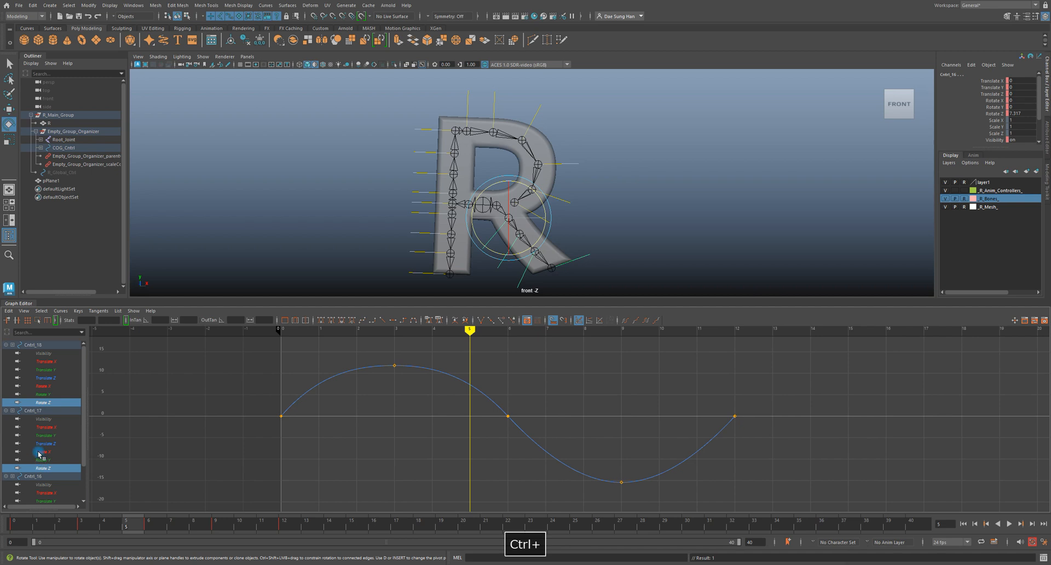
{"action": "scroll", "coordinate": [39, 443], "scroll_direction": "down", "scroll_amount": 2}
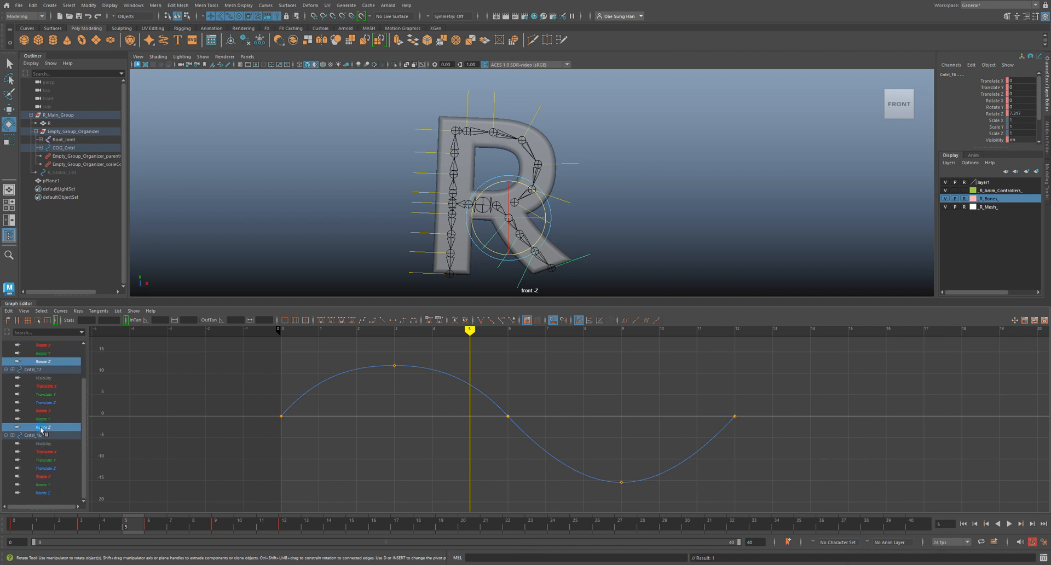
{"action": "left_click", "coordinate": [45, 493], "text": "ctrl"}
{"action": "right_click_drag", "start_coordinate": [547, 408], "coordinate": [517, 412], "text": "alt"}
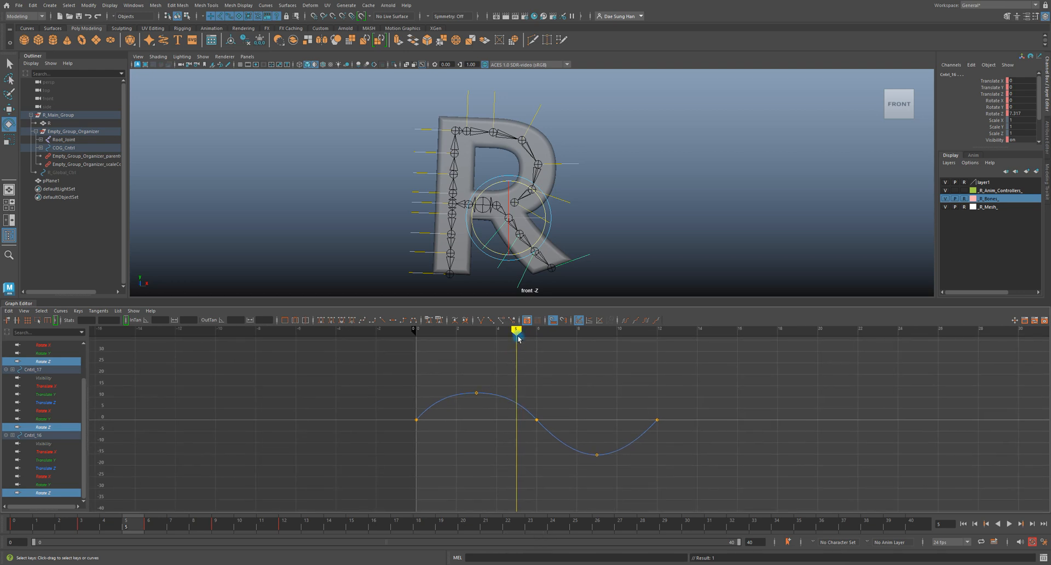
Unify the tangents of the Rotate Z key at frame 6 and adjust its handle for a smooth pass through zero
{"action": "key", "text": "alt+period"}
{"action": "left_click_drag", "start_coordinate": [384, 378], "coordinate": [708, 464]}
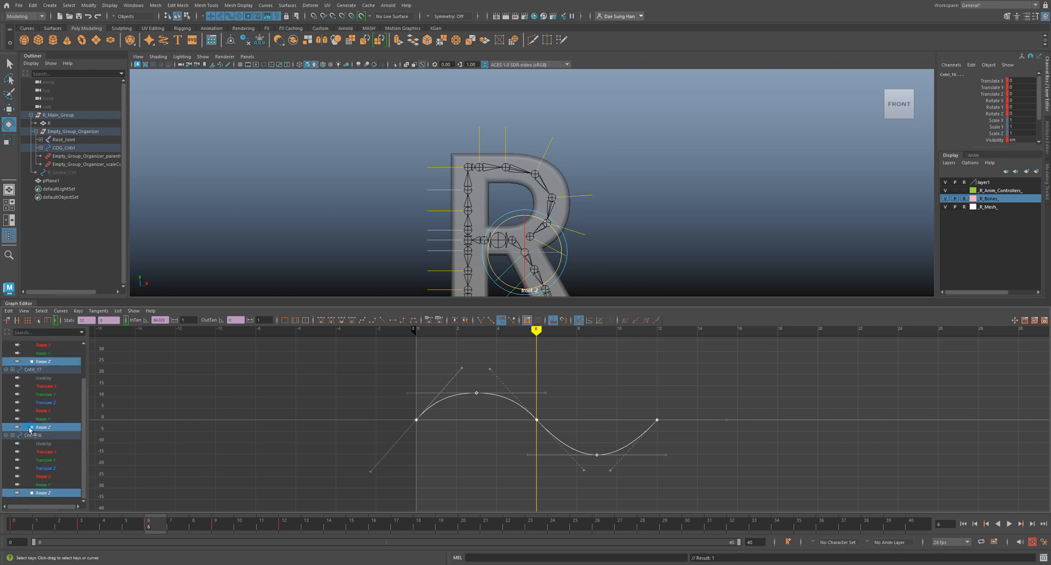
{"action": "left_click", "coordinate": [535, 429]}
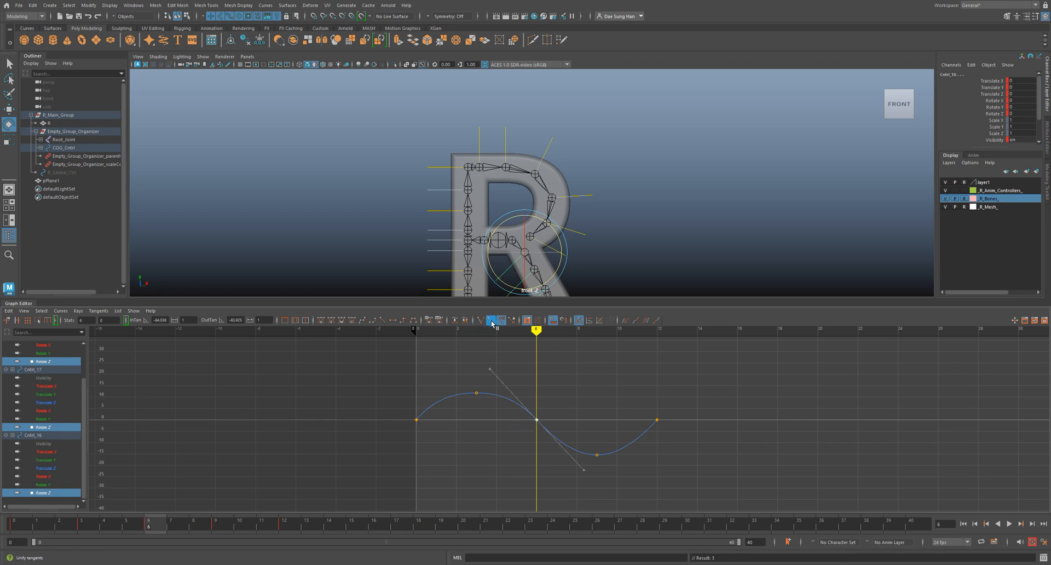
{"action": "left_click_drag", "start_coordinate": [487, 394], "coordinate": [470, 378]}
Rewind to frame 0, clear the selection and play the hop to review the full leg swing
{"action": "left_click", "coordinate": [509, 521]}
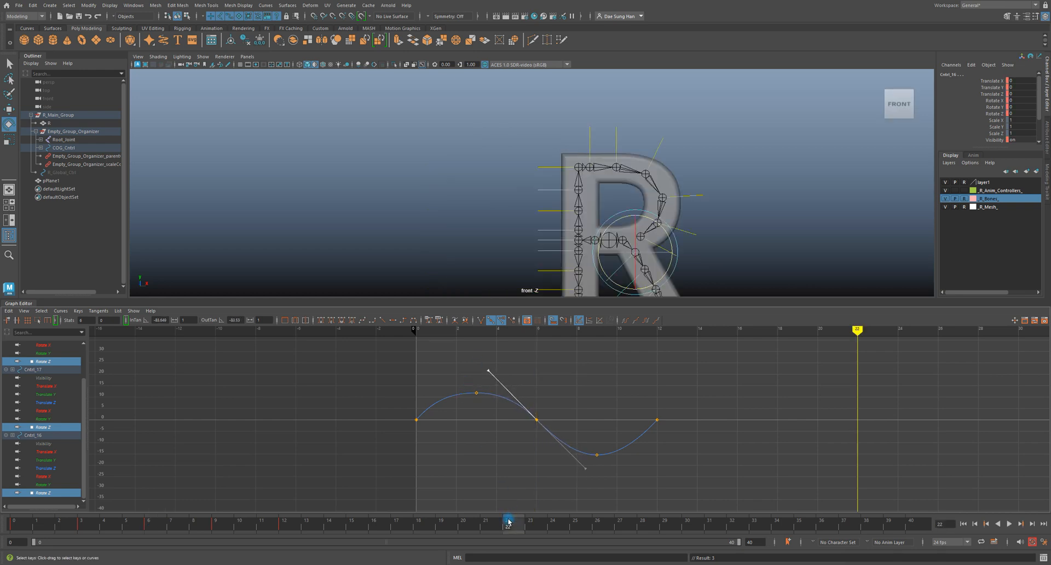
{"action": "left_click_drag", "start_coordinate": [508, 521], "coordinate": [18, 496]}
{"action": "right_click_drag", "start_coordinate": [706, 257], "coordinate": [558, 226], "text": "alt"}
{"action": "middle_click_drag", "start_coordinate": [558, 226], "coordinate": [574, 224], "text": "alt"}
{"action": "left_click", "coordinate": [696, 240], "text": "alt"}
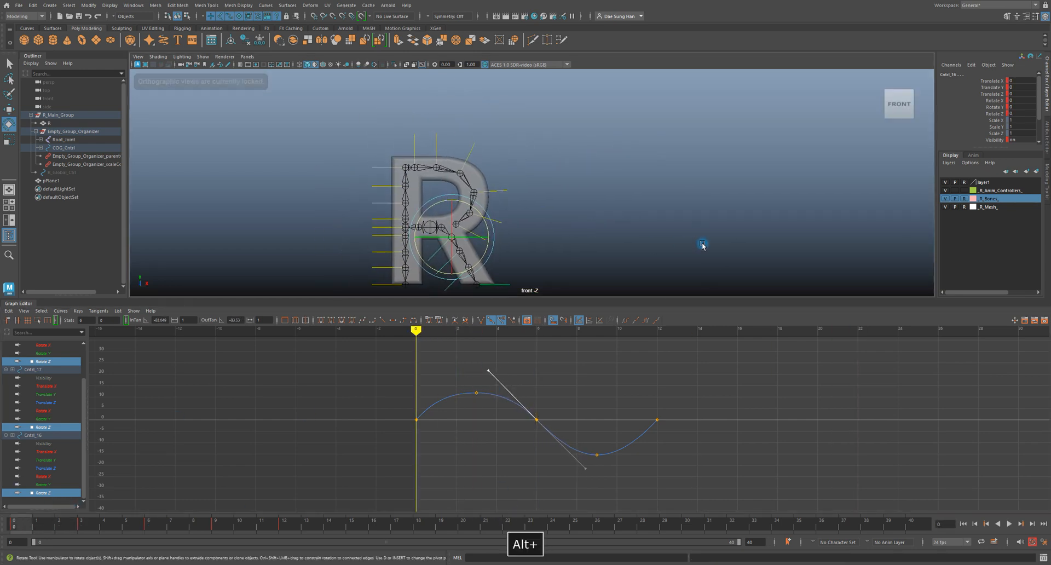
{"action": "left_click", "coordinate": [697, 240]}
{"action": "key", "text": "alt+v"}
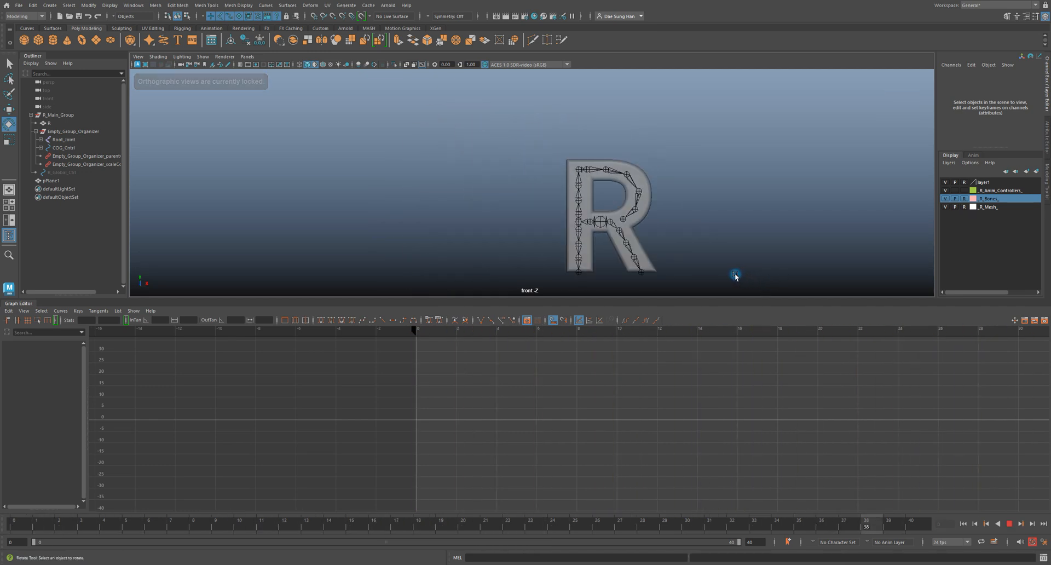
At frame 9, raise the Rotate Z keys of Cntrl_18, Cntrl_17 and Cntrl_16 to about -8.35
{"action": "key", "text": "alt+v"}
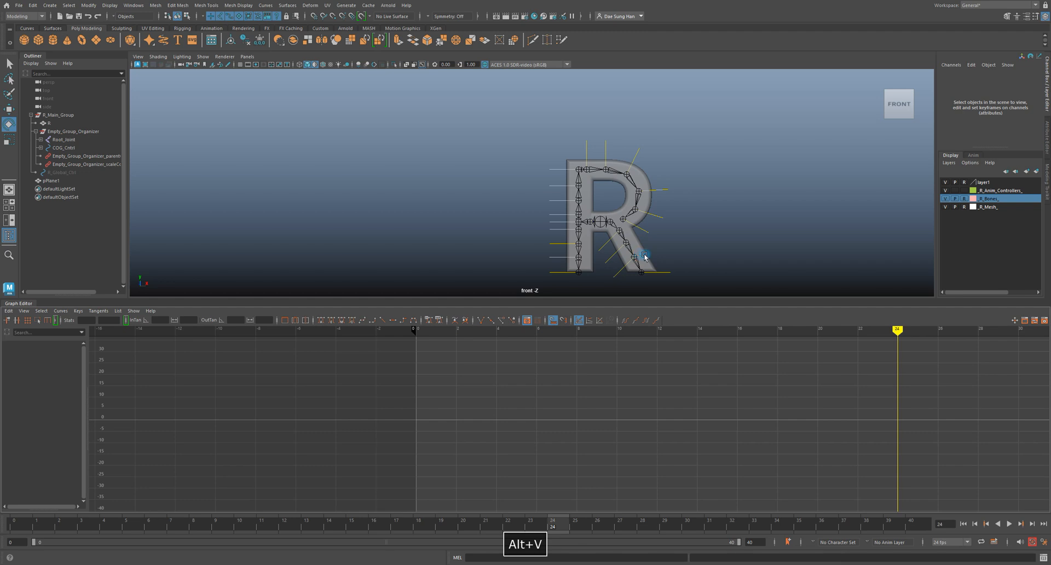
{"action": "left_click", "coordinate": [615, 255]}
{"action": "key", "text": "q"}
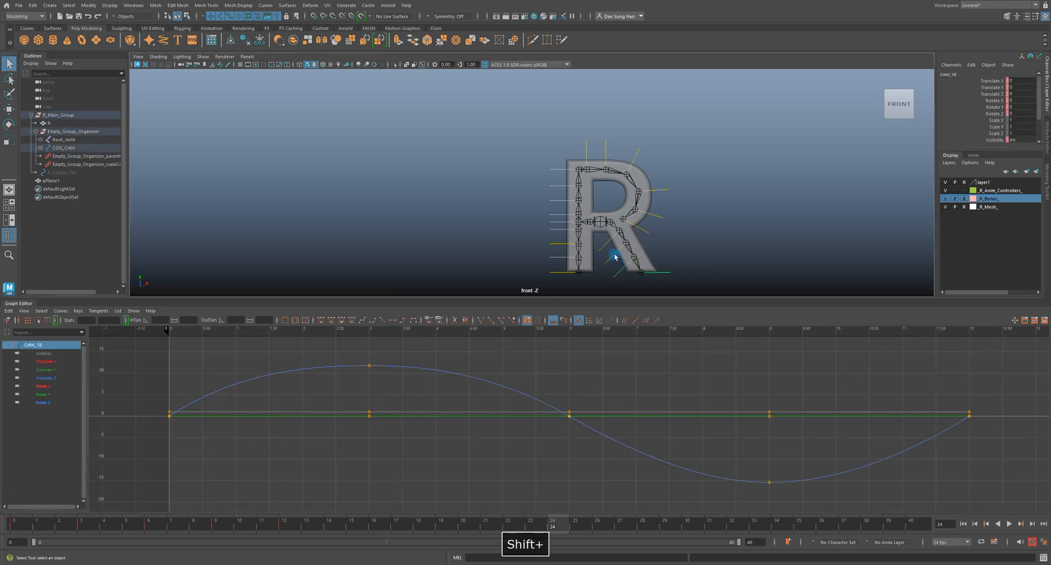
{"action": "left_click", "coordinate": [610, 247], "text": "shift"}
{"action": "left_click", "coordinate": [608, 248], "text": "shift"}
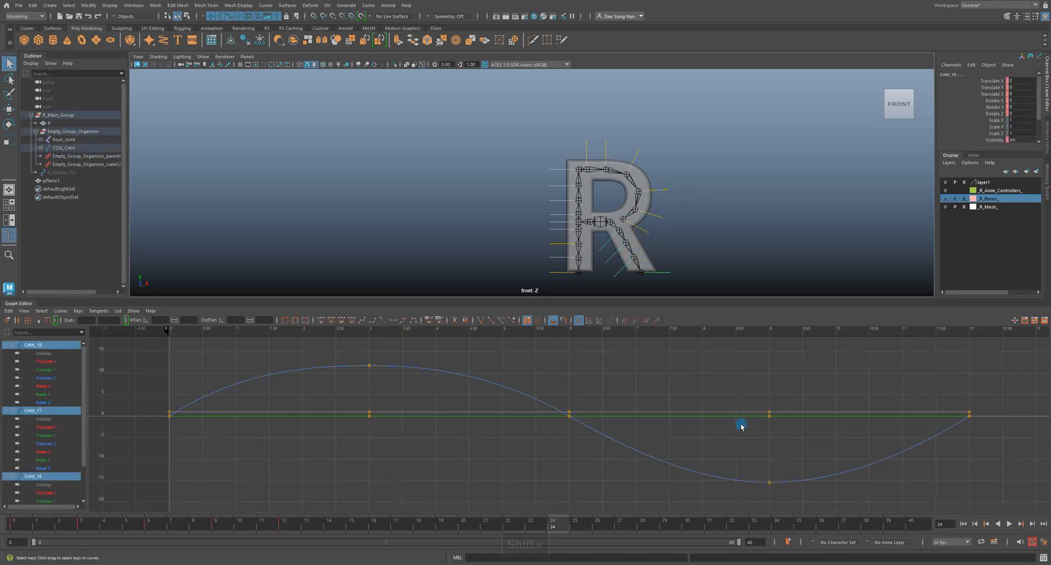
{"action": "left_click", "coordinate": [769, 330]}
{"action": "left_click_drag", "start_coordinate": [856, 511], "coordinate": [732, 467]}
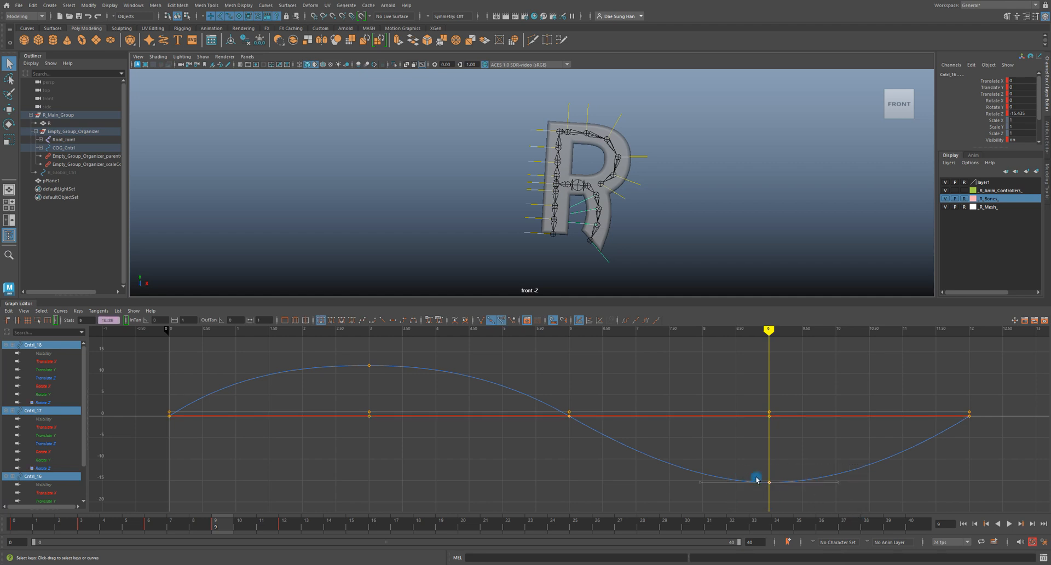
{"action": "middle_click_drag", "start_coordinate": [767, 488], "coordinate": [768, 463], "text": "shift"}
Adjust the incoming Rotate Z tangents at frame 12 and the outgoing ones at frame 6 to suit the shallower dip
{"action": "left_click_drag", "start_coordinate": [925, 463], "coordinate": [900, 465]}
{"action": "middle_click_drag", "start_coordinate": [923, 481], "coordinate": [912, 469], "text": "shift"}
{"action": "left_click_drag", "start_coordinate": [595, 447], "coordinate": [641, 441]}
{"action": "middle_click_drag", "start_coordinate": [698, 482], "coordinate": [702, 479], "text": "shift"}
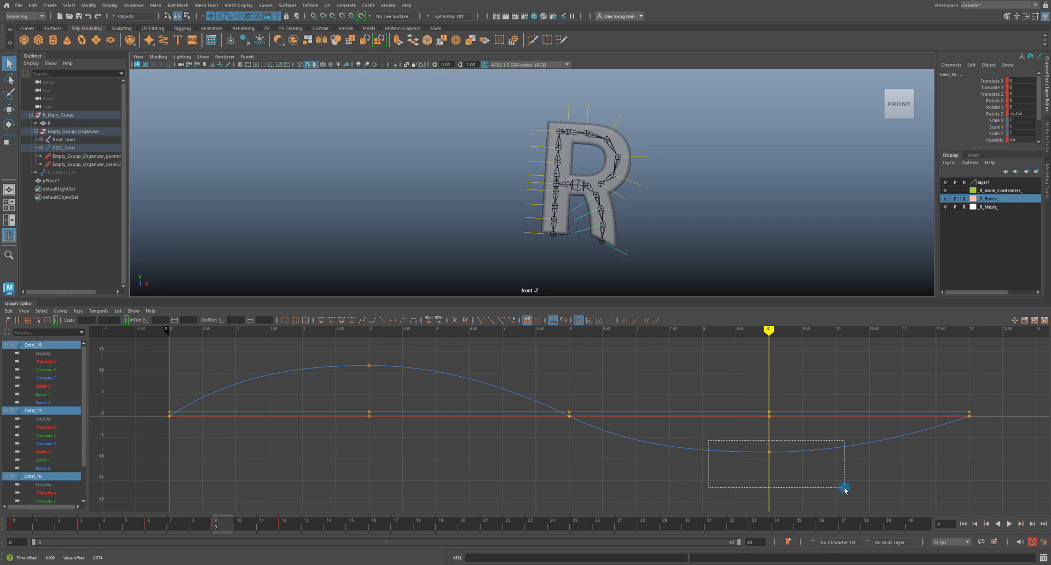
Raise the frame 9 Rotate Z keys to -7.3 and readjust the outgoing tangents at frame 6
{"action": "left_click_drag", "start_coordinate": [845, 489], "coordinate": [844, 487]}
{"action": "middle_click_drag", "start_coordinate": [763, 481], "coordinate": [762, 476], "text": "shift"}
{"action": "left_click_drag", "start_coordinate": [574, 446], "coordinate": [644, 442]}
{"action": "middle_click_drag", "start_coordinate": [690, 478], "coordinate": [696, 475]}
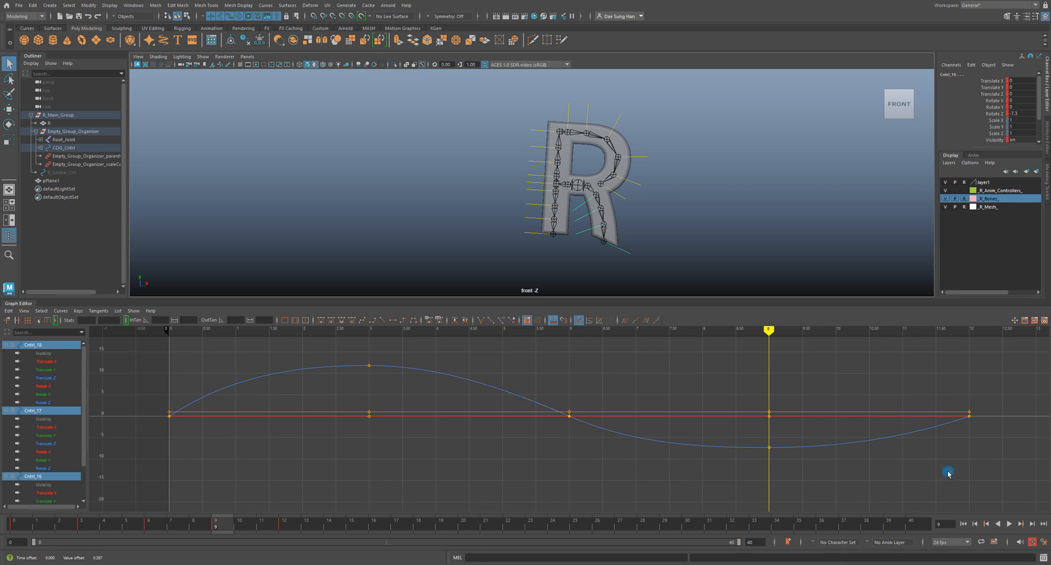
Play the hop from frame 0 and scrub from frame 6 to 9 to review the reduced leg swing
{"action": "left_click_drag", "start_coordinate": [723, 344], "coordinate": [169, 350]}
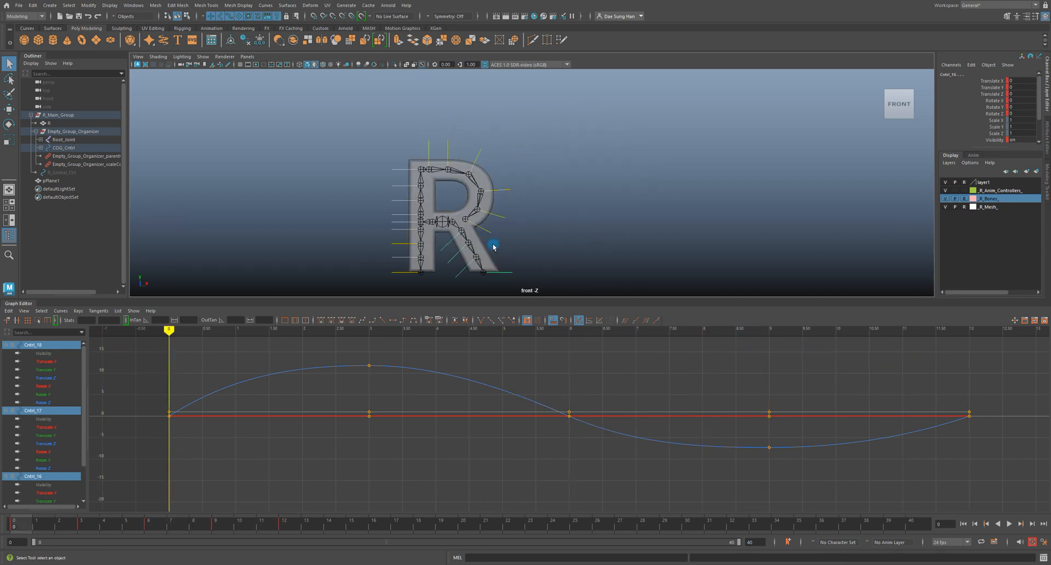
{"action": "key", "text": "alt+v"}
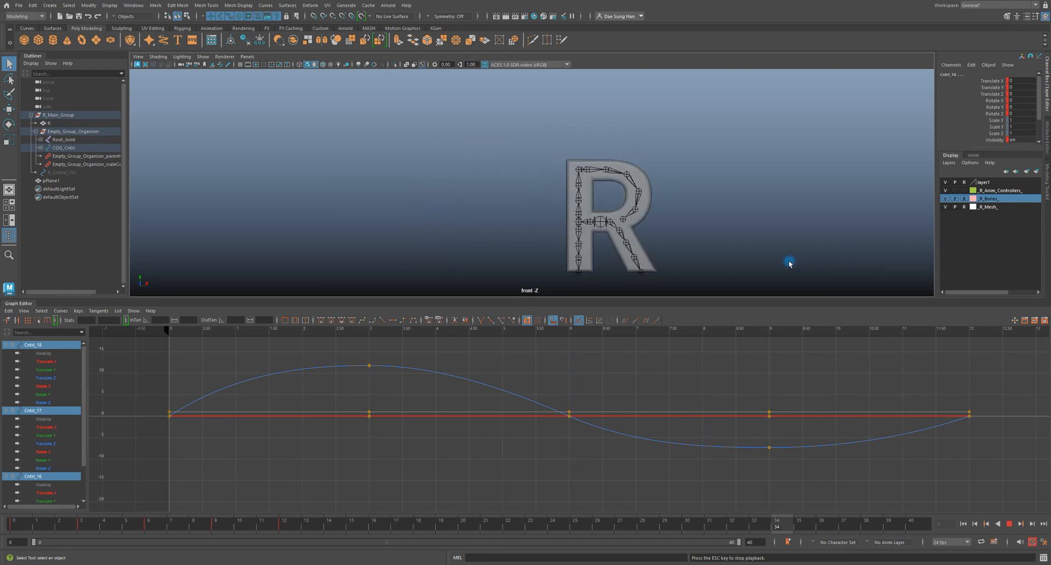
{"action": "key", "text": "alt+v"}
{"action": "left_click_drag", "start_coordinate": [569, 330], "coordinate": [752, 369]}
Shift the keys of all the letter's controls at frames 9 and 12 one frame later, to frames 10 and 13
{"action": "right_click_drag", "start_coordinate": [651, 252], "coordinate": [470, 263], "text": "alt"}
{"action": "middle_click_drag", "start_coordinate": [669, 215], "coordinate": [599, 196], "text": "alt"}
{"action": "right_click_drag", "start_coordinate": [599, 197], "coordinate": [401, 196], "text": "alt"}
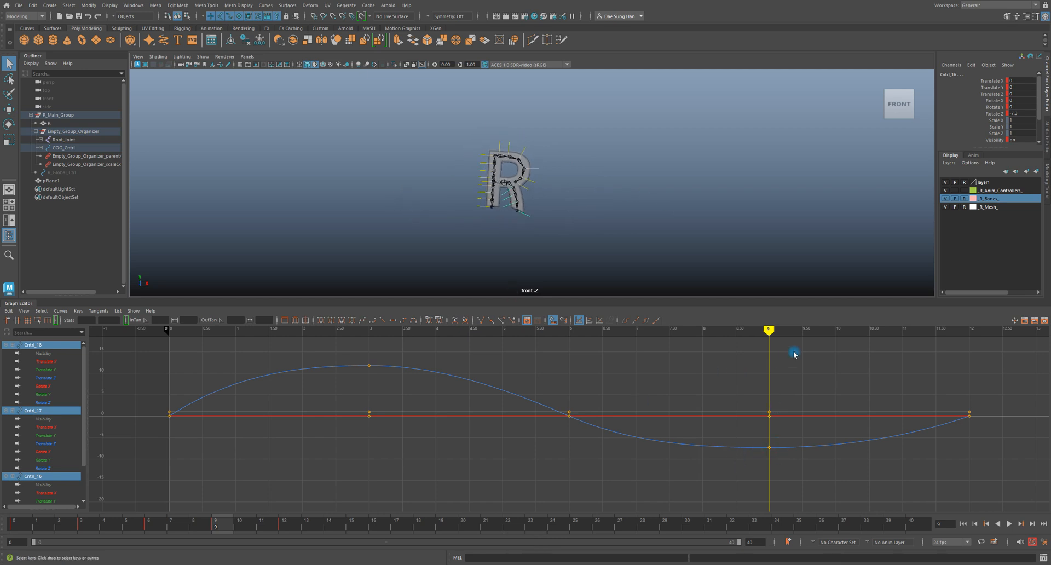
{"action": "left_click_drag", "start_coordinate": [405, 113], "coordinate": [722, 320]}
{"action": "left_click_drag", "start_coordinate": [434, 121], "coordinate": [570, 244]}
{"action": "left_click_drag", "start_coordinate": [400, 116], "coordinate": [666, 332]}
{"action": "right_click_drag", "start_coordinate": [794, 430], "coordinate": [627, 381], "text": "alt"}
{"action": "right_click_drag", "start_coordinate": [781, 438], "coordinate": [729, 480], "text": "alt"}
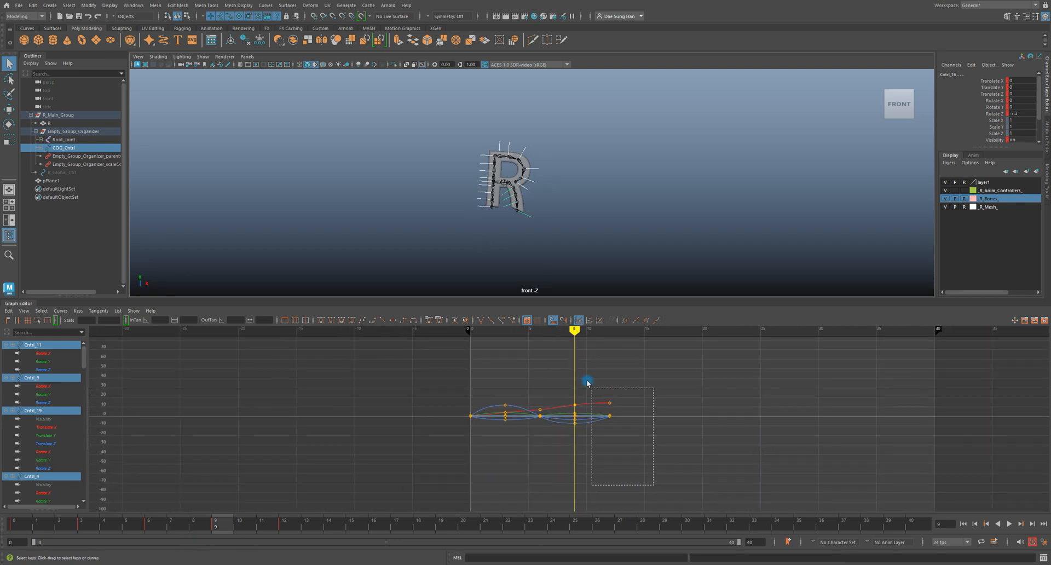
{"action": "left_click_drag", "start_coordinate": [615, 426], "coordinate": [569, 343]}
{"action": "right_click_drag", "start_coordinate": [572, 412], "coordinate": [566, 437], "text": "alt"}
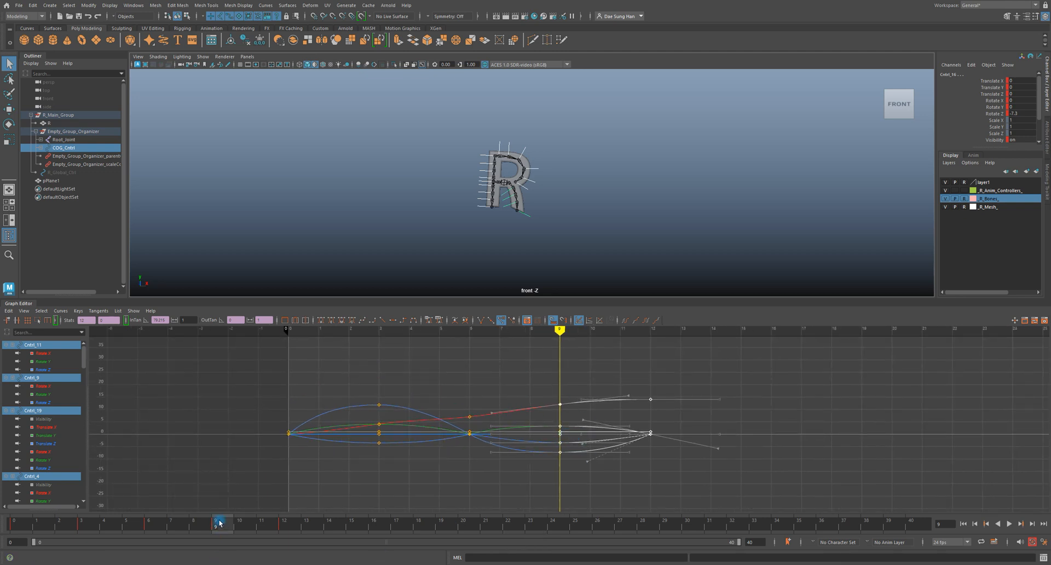
{"action": "key", "text": "w"}
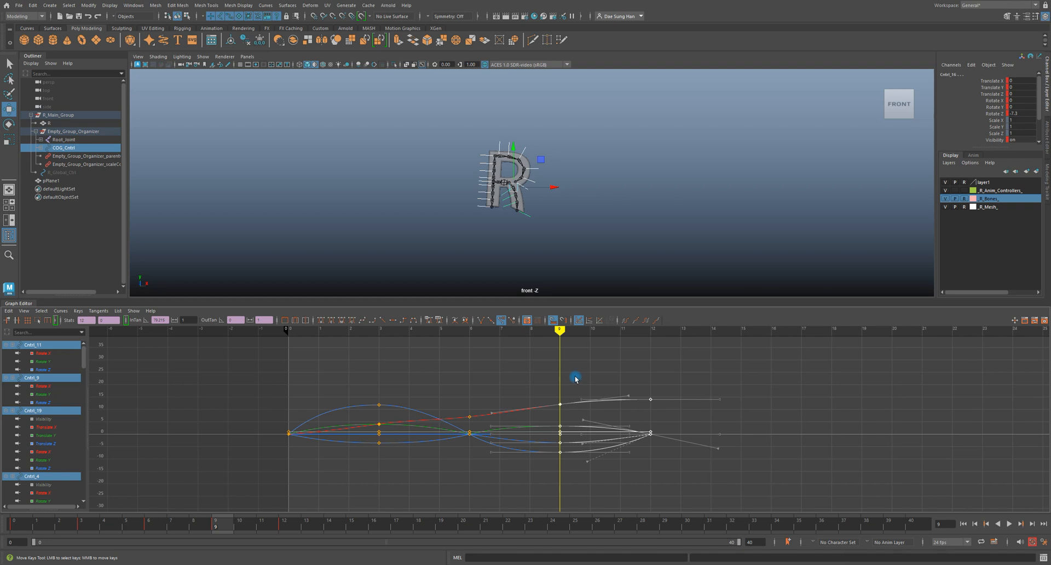
{"action": "key", "text": "shift"}
{"action": "middle_click_drag", "start_coordinate": [581, 376], "coordinate": [598, 376], "text": "shift"}
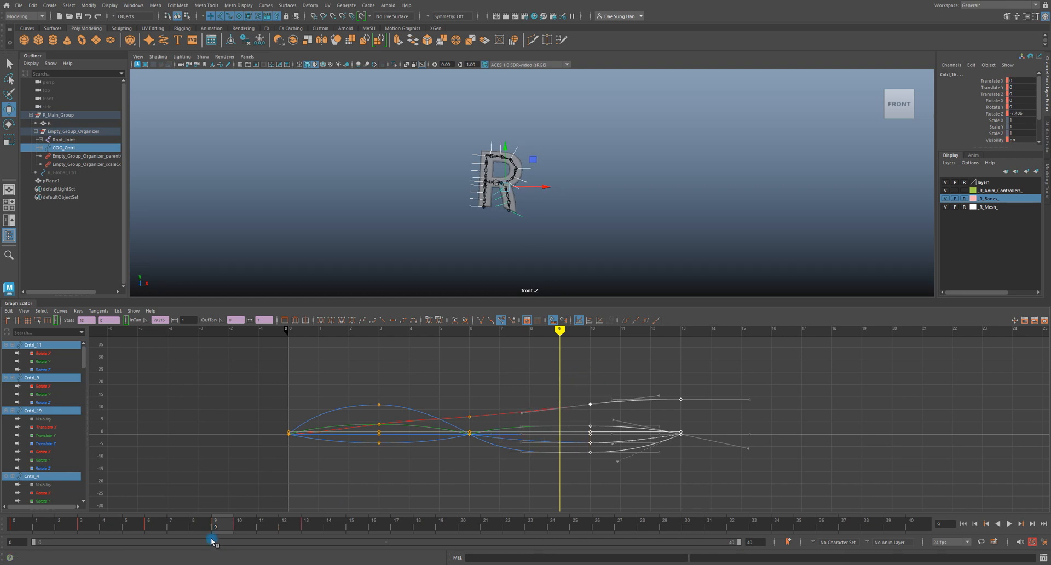
Scrub to frame 13, clear the selection and play from frame 0 to review the retimed second hop
{"action": "left_click_drag", "start_coordinate": [232, 526], "coordinate": [316, 530]}
{"action": "right_click_drag", "start_coordinate": [569, 240], "coordinate": [671, 241], "text": "alt"}
{"action": "middle_click_drag", "start_coordinate": [676, 242], "coordinate": [710, 274], "text": "alt"}
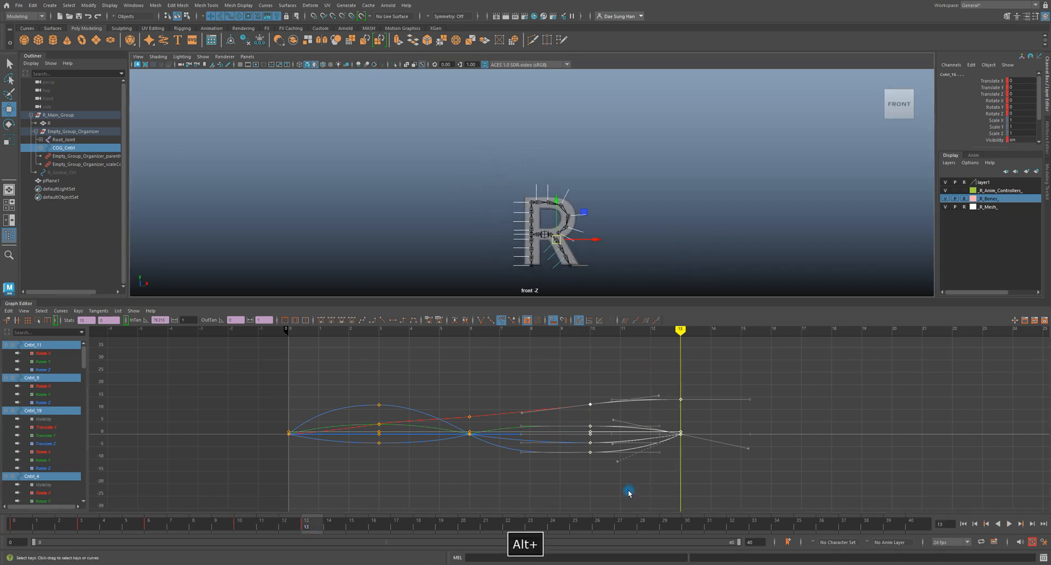
{"action": "left_click", "coordinate": [628, 492]}
{"action": "left_click", "coordinate": [422, 227]}
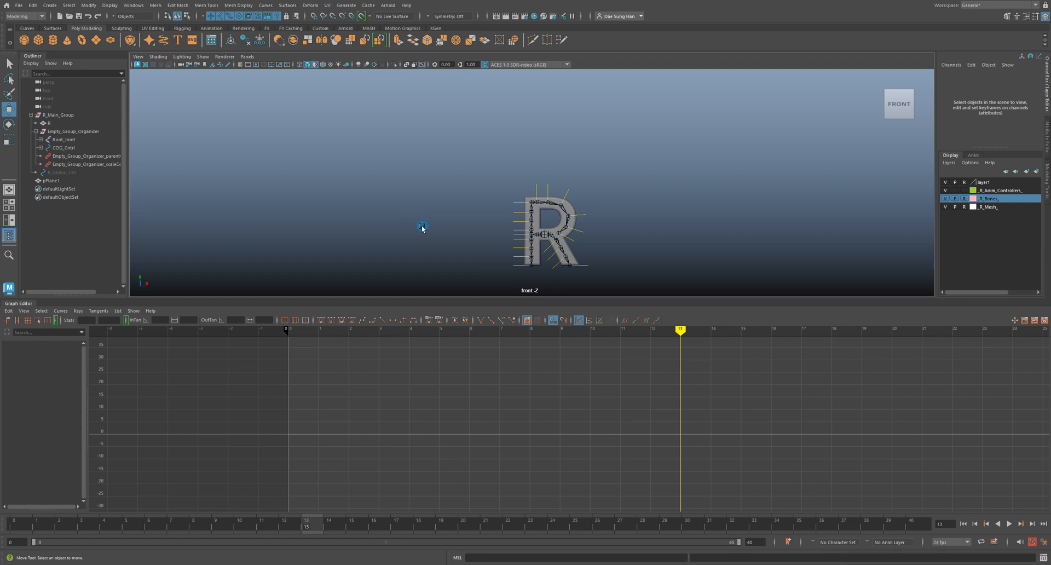
{"action": "left_click", "coordinate": [9, 518]}
{"action": "key", "text": "alt+v"}
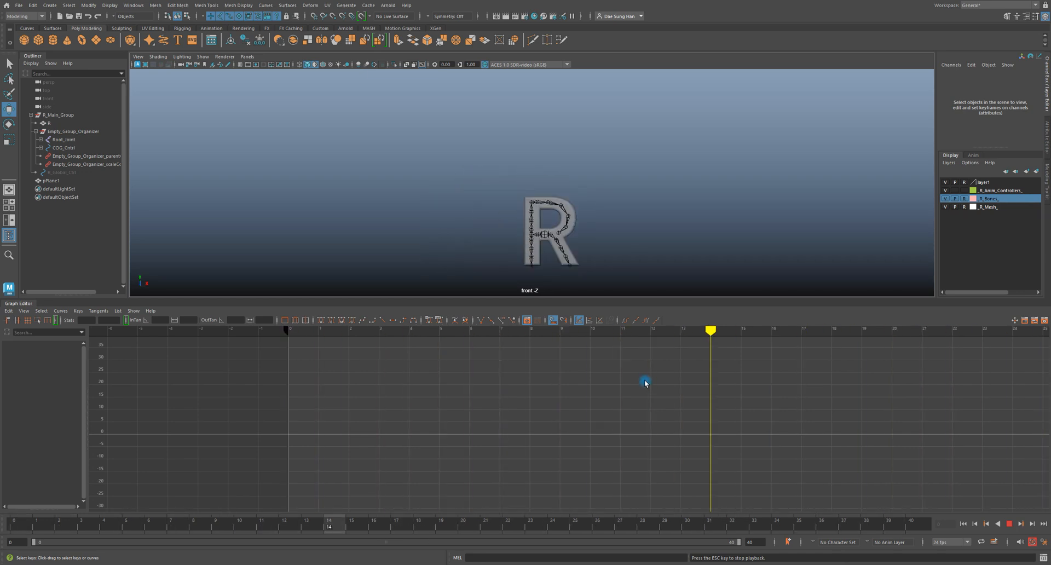
{"action": "key", "text": "alt+v"}
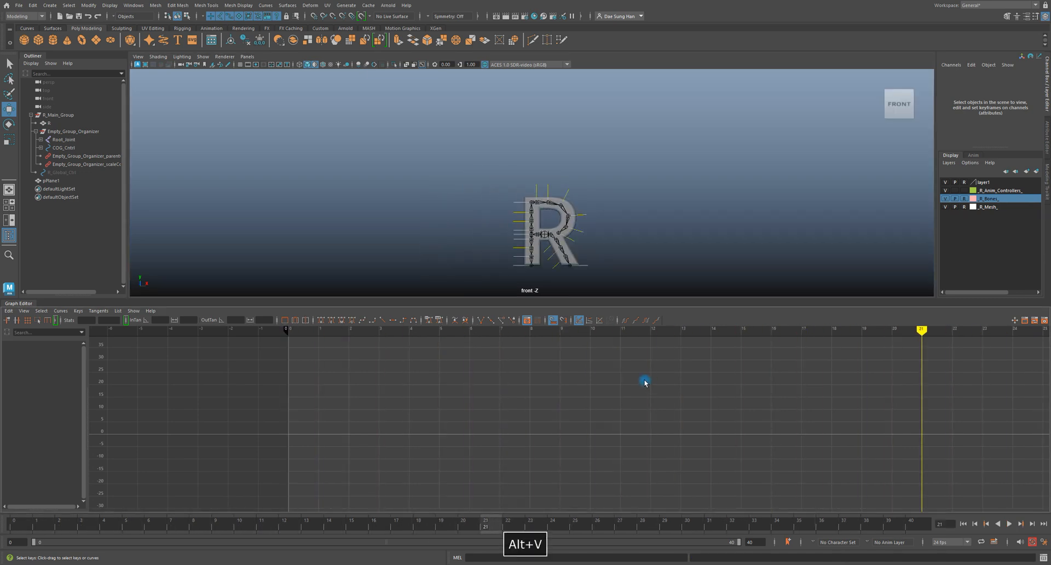
Move the last keys of all the letter's controls from frame 13 back to frame 12
{"action": "left_click_drag", "start_coordinate": [446, 153], "coordinate": [741, 359]}
{"action": "right_click_drag", "start_coordinate": [782, 422], "coordinate": [638, 434], "text": "alt"}
{"action": "left_click", "coordinate": [314, 529]}
{"action": "left_click_drag", "start_coordinate": [424, 117], "coordinate": [695, 317]}
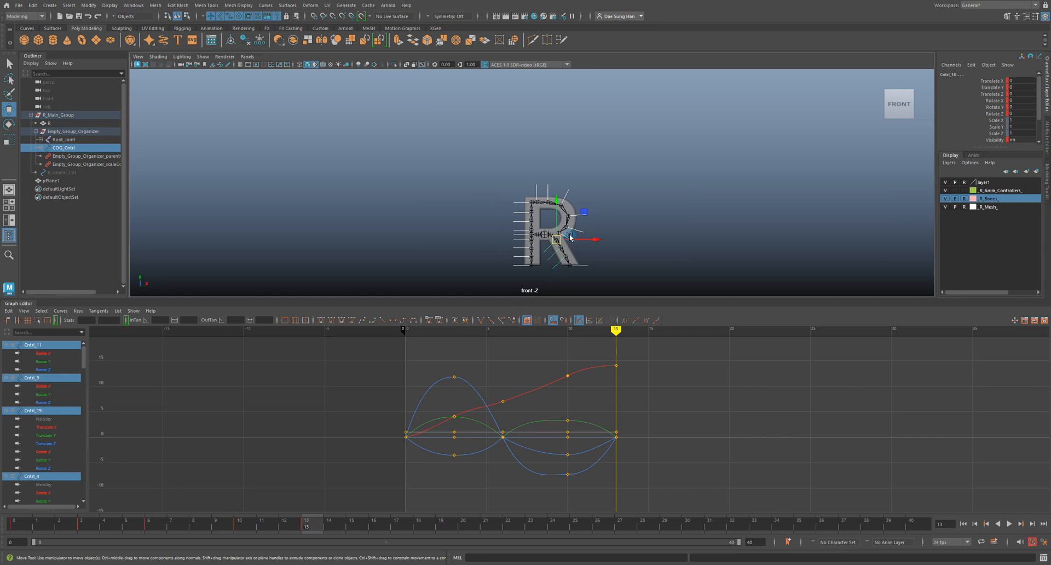
{"action": "left_click_drag", "start_coordinate": [417, 136], "coordinate": [819, 313]}
{"action": "right_click_drag", "start_coordinate": [630, 266], "coordinate": [605, 256], "text": "alt"}
{"action": "left_click_drag", "start_coordinate": [432, 176], "coordinate": [712, 260]}
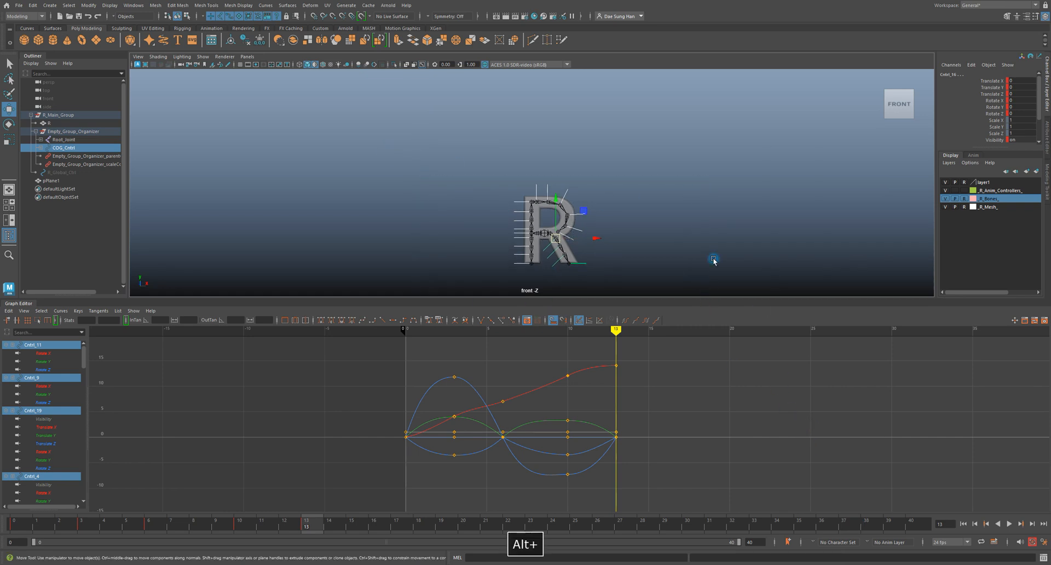
{"action": "left_click_drag", "start_coordinate": [641, 480], "coordinate": [599, 339]}
{"action": "right_click_drag", "start_coordinate": [638, 395], "coordinate": [638, 392], "text": "alt"}
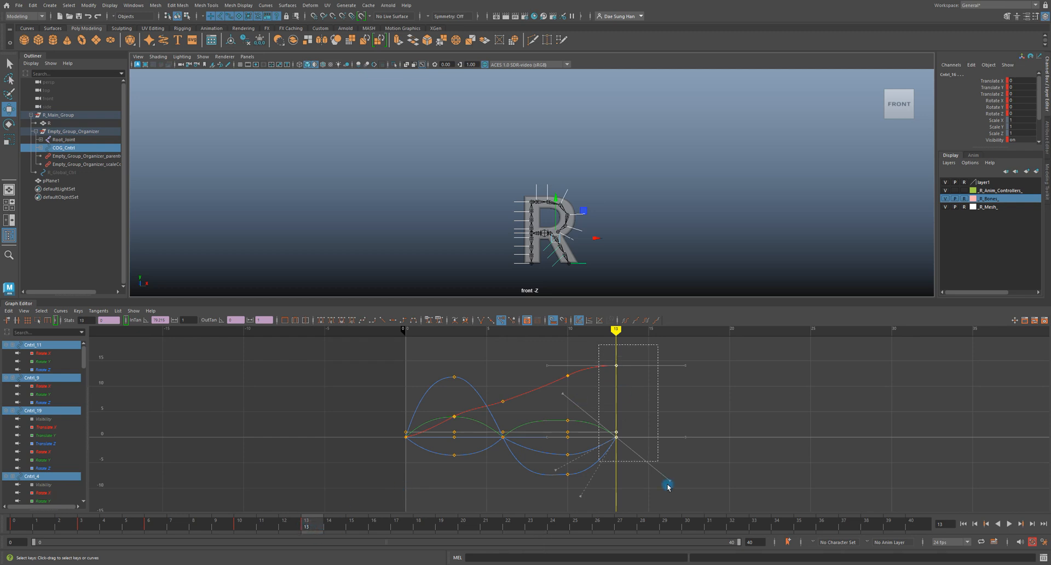
{"action": "middle_click_drag", "start_coordinate": [705, 405], "coordinate": [687, 400], "text": "shift"}
Clear the selection and play the animation from frame 0 to review the faster landing
{"action": "left_click_drag", "start_coordinate": [260, 525], "coordinate": [30, 524]}
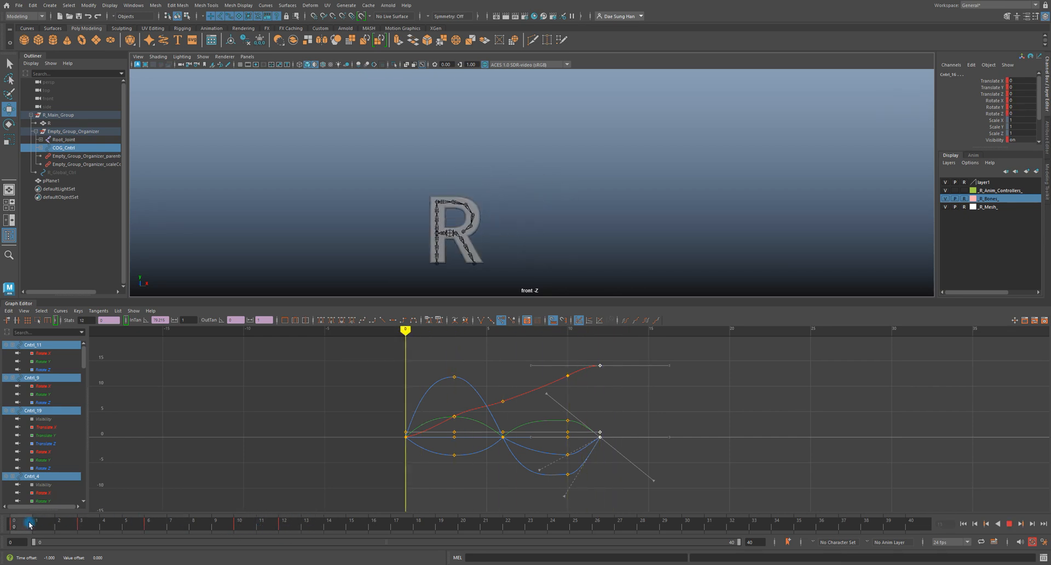
{"action": "left_click", "coordinate": [206, 415]}
{"action": "key", "text": "alt+v"}
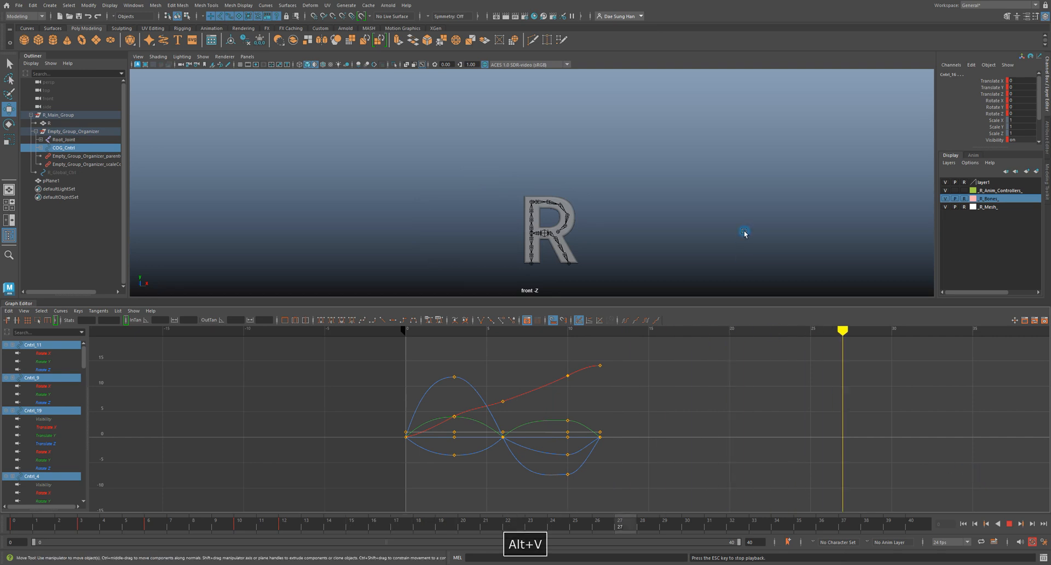
{"action": "left_click", "coordinate": [744, 232]}
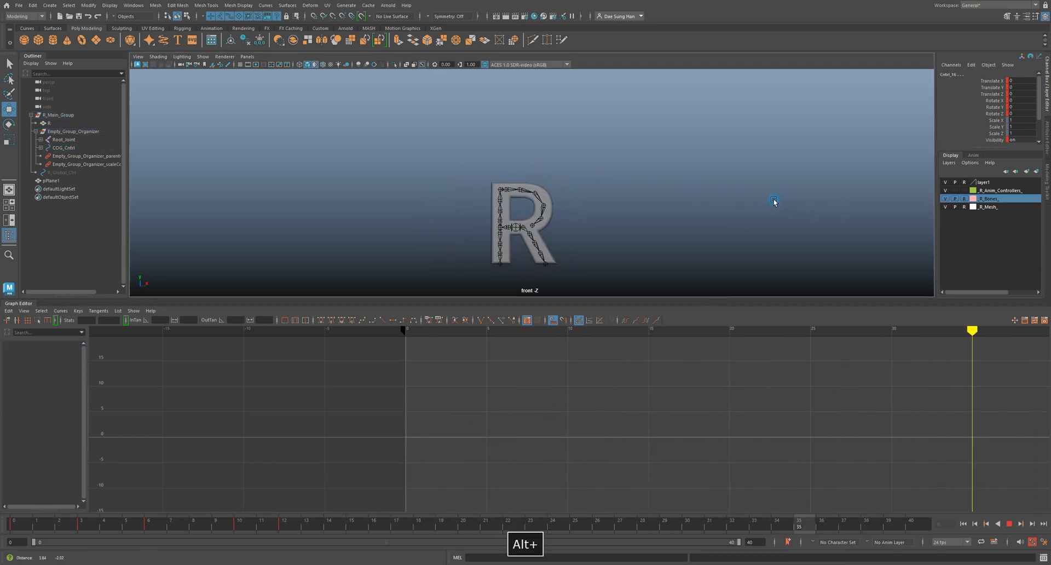
{"action": "key", "text": "alt+v"}
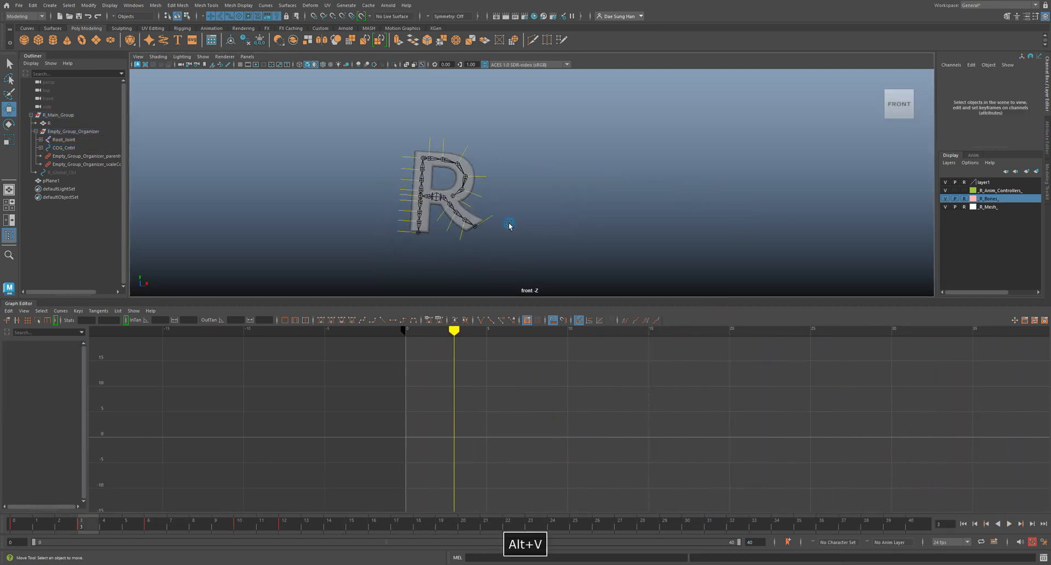
{"action": "key", "text": "alt+v"}
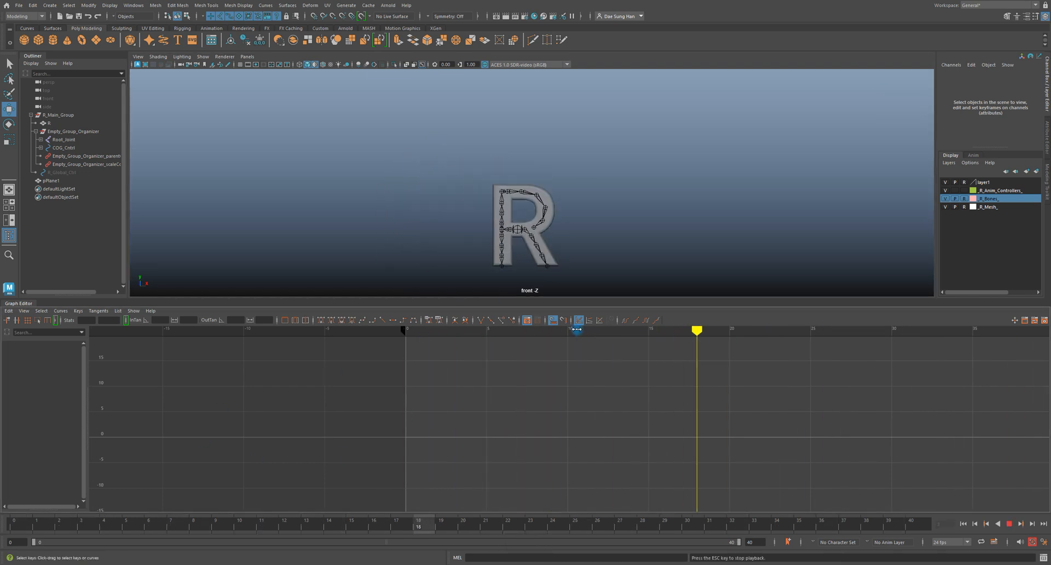
{"action": "key", "text": "alt+v"}
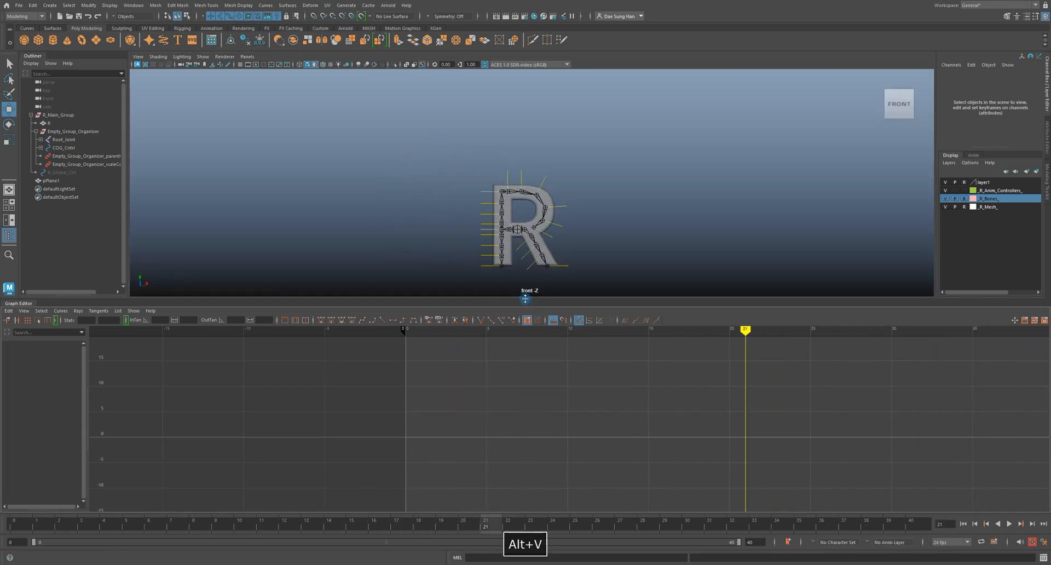
At frame 3, rotate Cntrl_2 on the letter's stem to a Rotate Z of about -4.8
{"action": "left_click", "coordinate": [492, 224]}
{"action": "key", "text": "e"}
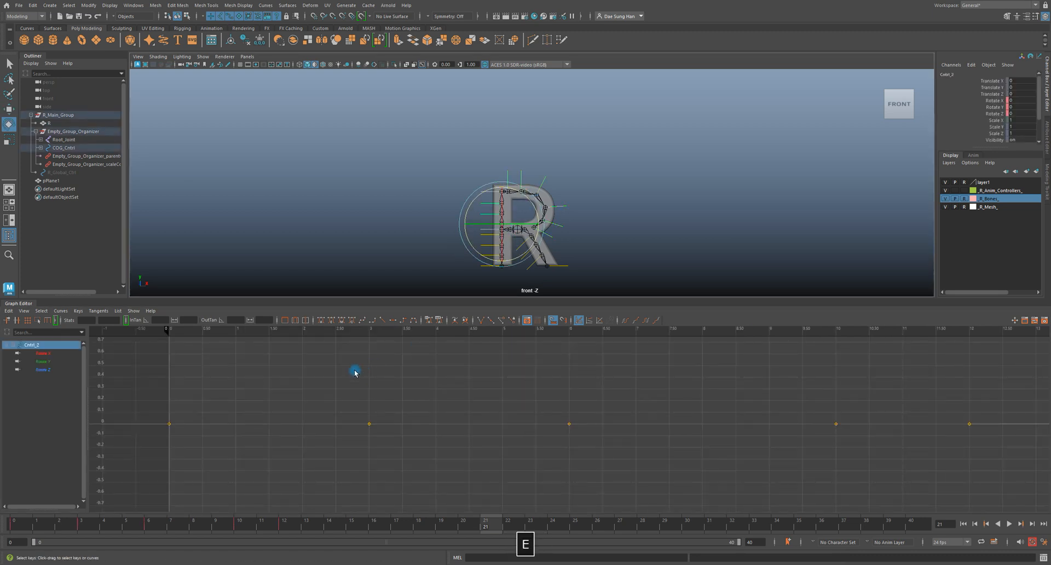
{"action": "left_click", "coordinate": [82, 525]}
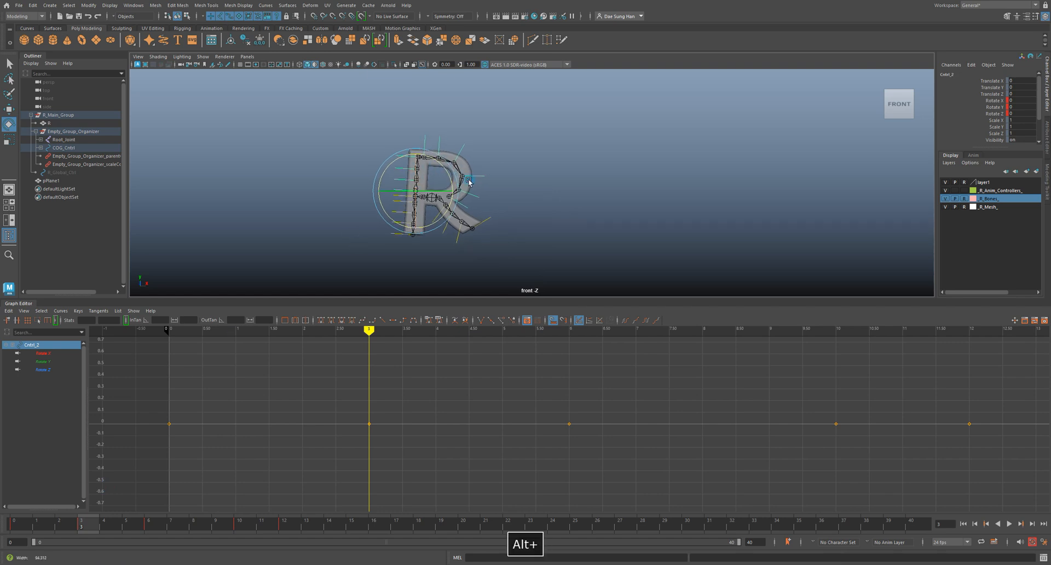
{"action": "right_click_drag", "start_coordinate": [468, 182], "coordinate": [470, 206], "text": "alt"}
{"action": "middle_click_drag", "start_coordinate": [470, 206], "coordinate": [516, 207], "text": "alt"}
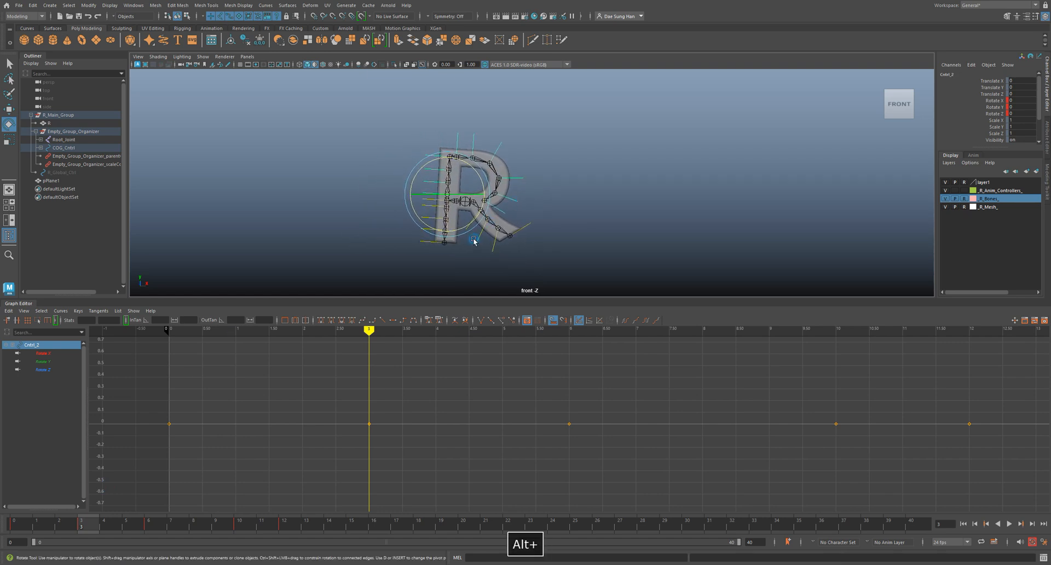
{"action": "mouse_move", "coordinate": [107, 527]}
{"action": "left_mouse_down"}
{"action": "mouse_move", "coordinate": [22, 518]}
{"action": "mouse_move", "coordinate": [81, 518]}
{"action": "left_mouse_up"}
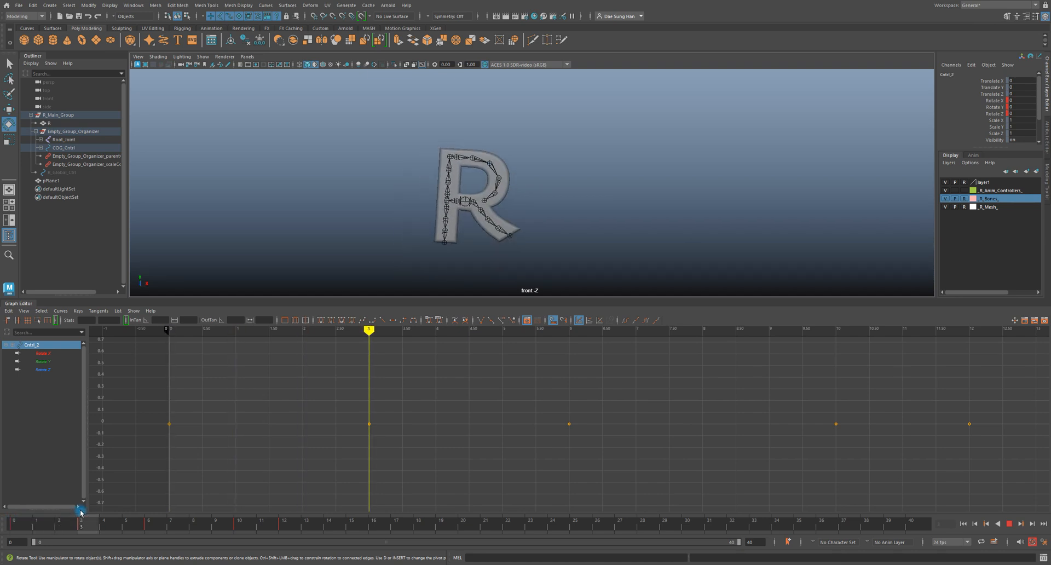
{"action": "left_click", "coordinate": [451, 155]}
{"action": "key", "text": "e"}
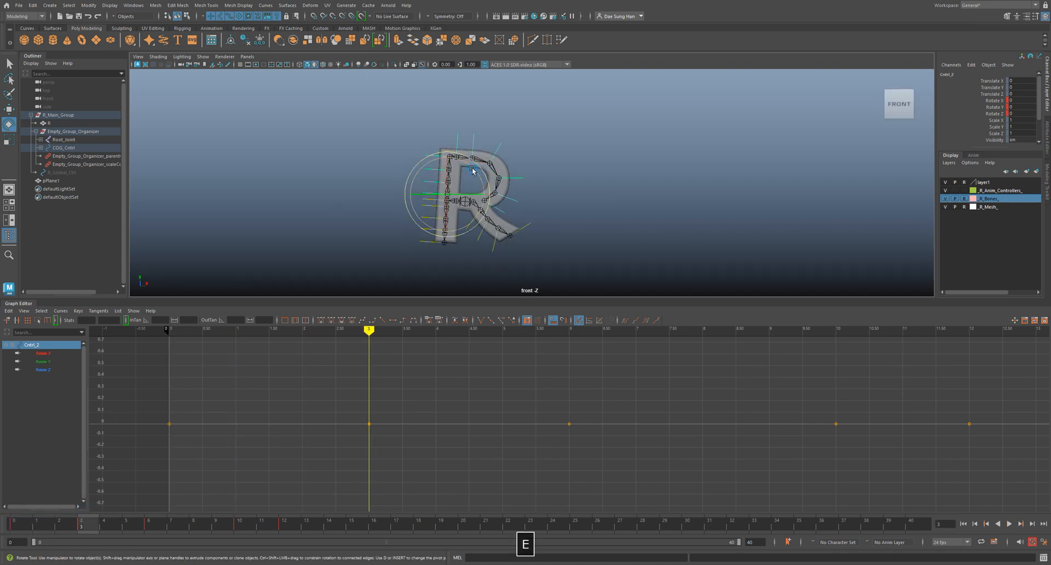
{"action": "left_click_drag", "start_coordinate": [474, 168], "coordinate": [474, 169]}
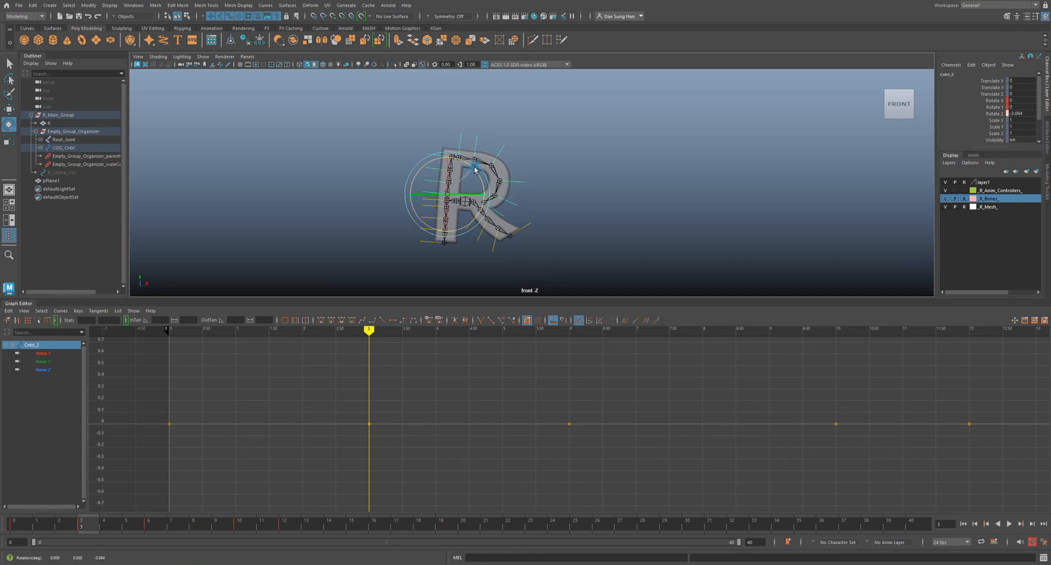
{"action": "key", "text": "f"}
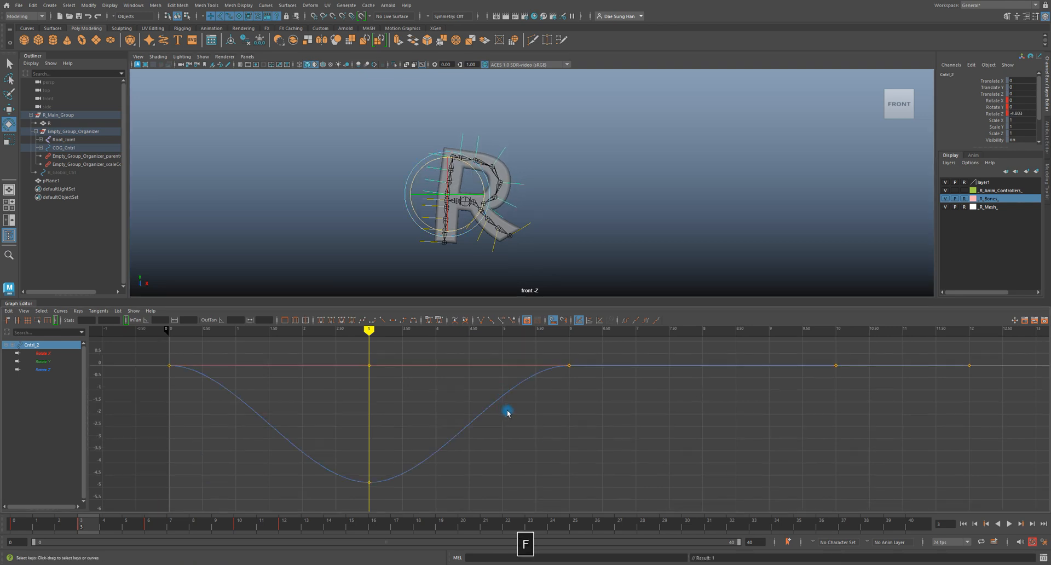
Try lowering Cntrl_2's Rotate Z key at frame 3 to about -5.3 in the Graph Editor
{"action": "right_click_drag", "start_coordinate": [504, 412], "coordinate": [544, 405], "text": "alt"}
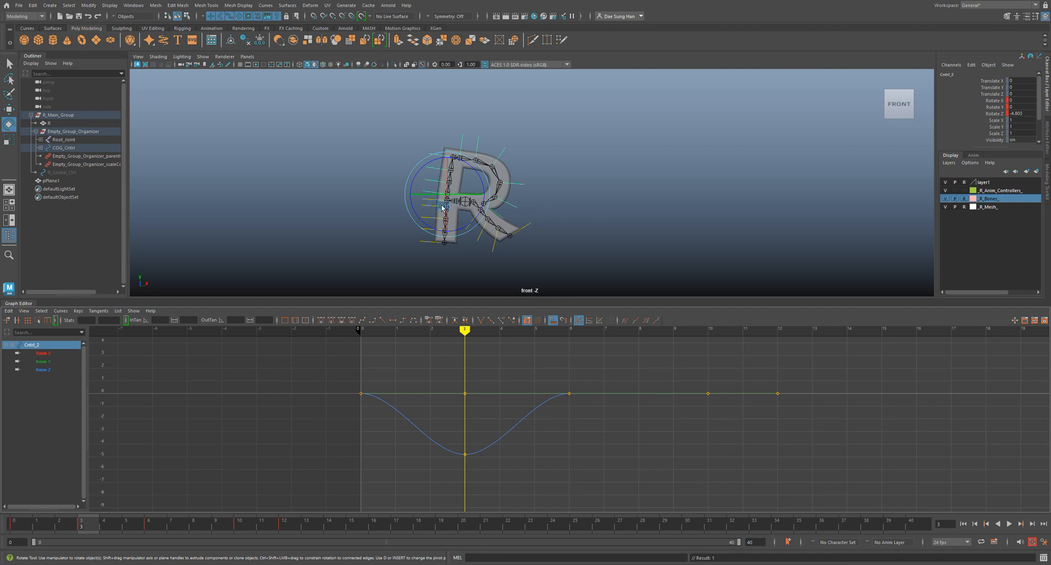
{"action": "right_click_drag", "start_coordinate": [471, 178], "coordinate": [474, 179], "text": "alt"}
{"action": "left_click", "coordinate": [618, 203]}
{"action": "left_click", "coordinate": [407, 198]}
{"action": "left_click", "coordinate": [375, 401]}
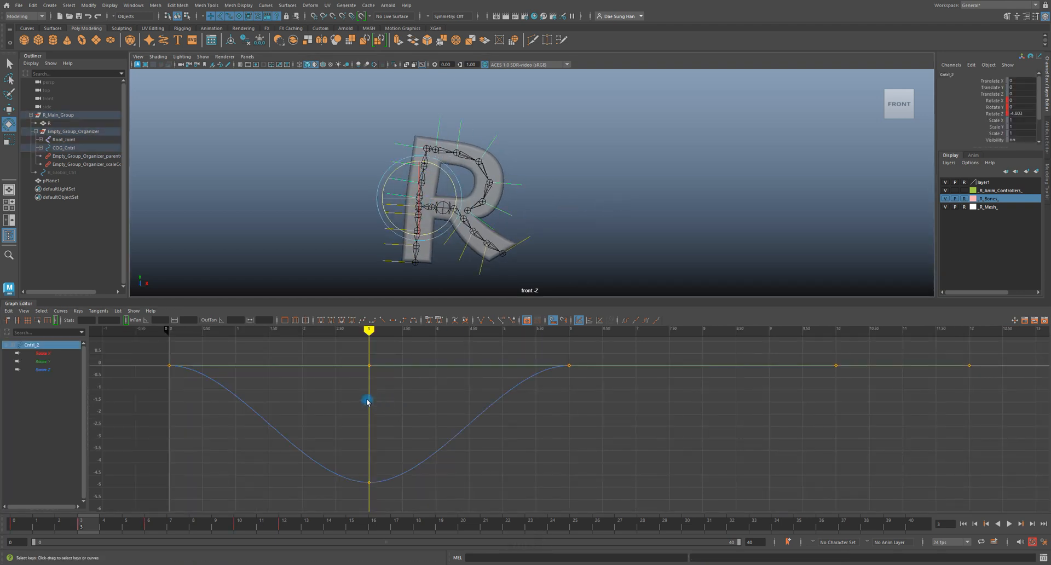
{"action": "left_click_drag", "start_coordinate": [326, 425], "coordinate": [445, 502]}
{"action": "mouse_move", "coordinate": [396, 410]}
{"action": "middle_mouse_down", "text": "shift"}
{"action": "mouse_move", "coordinate": [396, 447]}
{"action": "mouse_move", "coordinate": [396, 423]}
{"action": "middle_mouse_up", "text": "shift"}
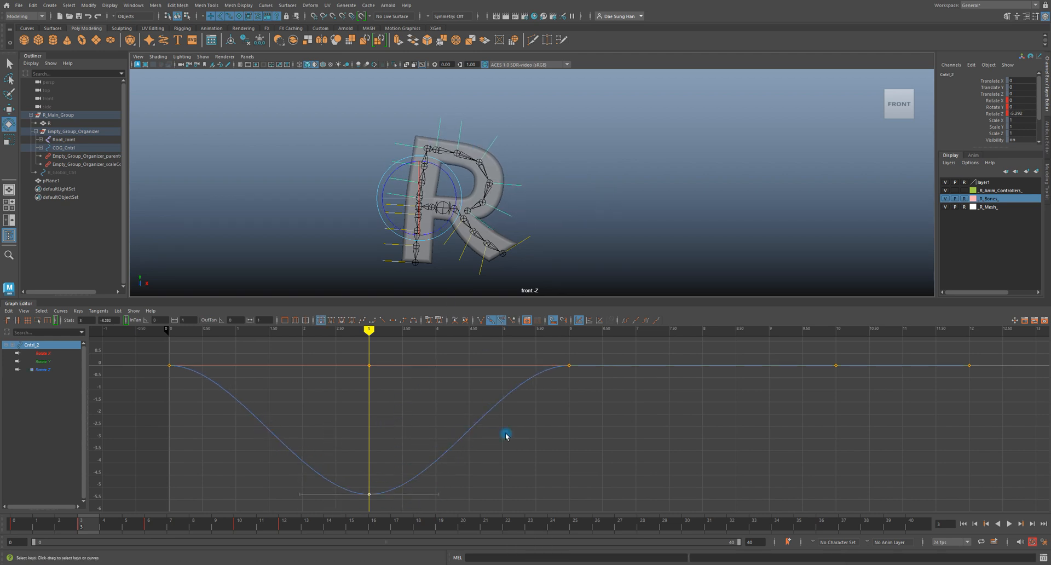
Undo the Rotate Z bend on Cntrl_2 at frame 3, back to before the control was selected
{"action": "key", "text": "z"}
{"action": "key", "text": "z"}
{"action": "key", "text": "z"}
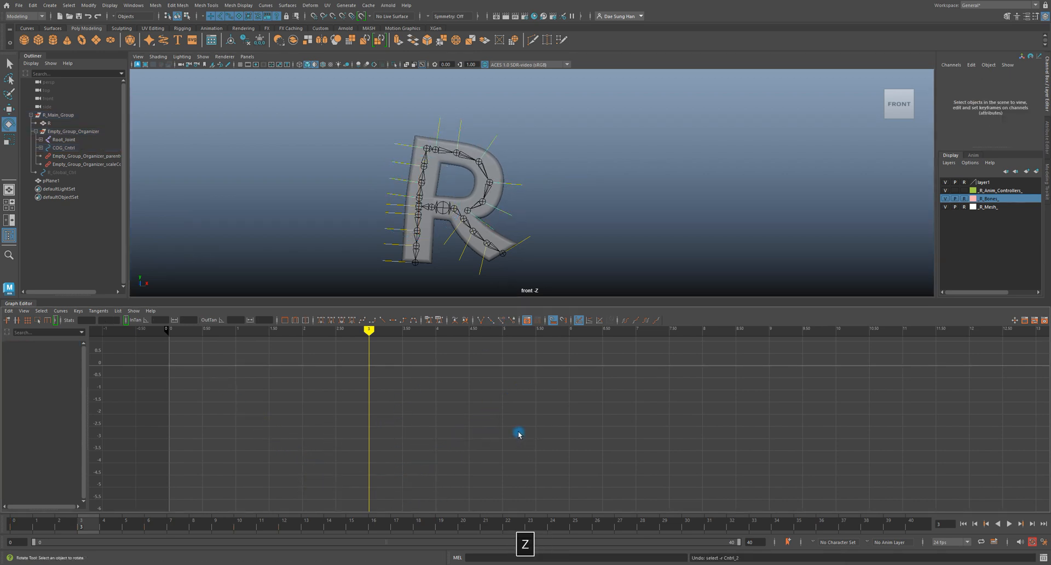
Select Cntrl_5, Cntrl_4, Cntrl_3 and Cntrl_2 along the letter's upper stem for rotating
{"action": "key", "text": "q"}
{"action": "left_click", "coordinate": [397, 166]}
{"action": "left_click", "coordinate": [399, 173], "text": "shift"}
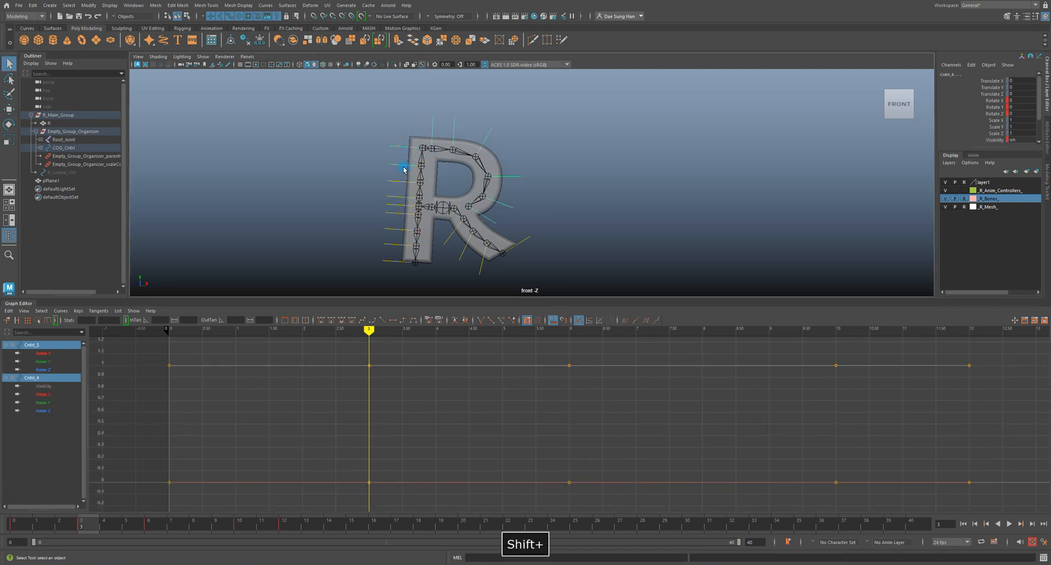
{"action": "left_click", "coordinate": [403, 187], "text": "shift"}
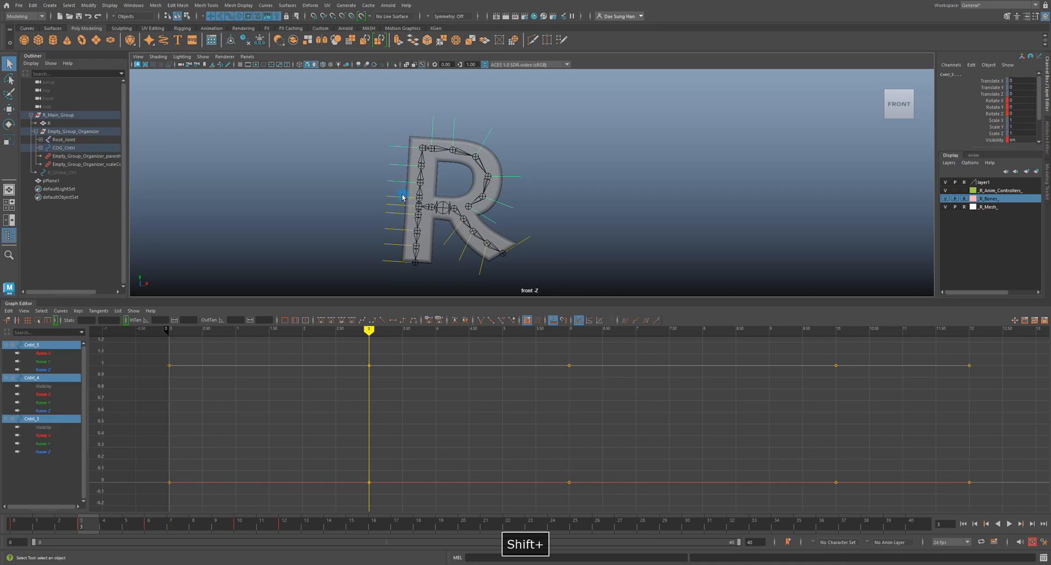
{"action": "left_click", "coordinate": [409, 191], "text": "shift"}
{"action": "key", "text": "e"}
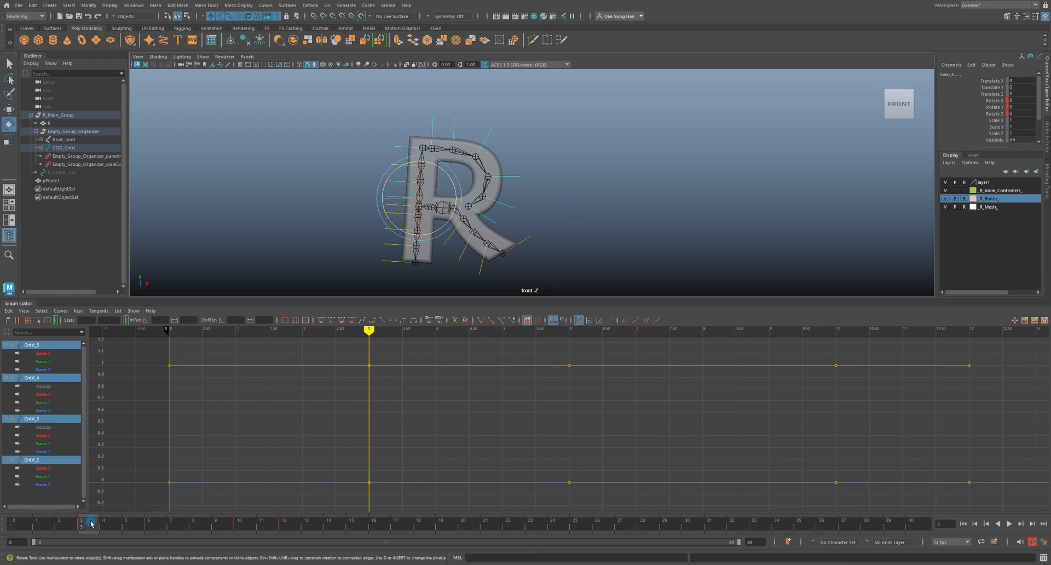
At frame 3, rotate the four selected stem controls together to a Rotate Z of about -1.475
{"action": "left_click_drag", "start_coordinate": [448, 172], "coordinate": [446, 168]}
{"action": "right_click_drag", "start_coordinate": [441, 142], "coordinate": [582, 188], "text": "alt"}
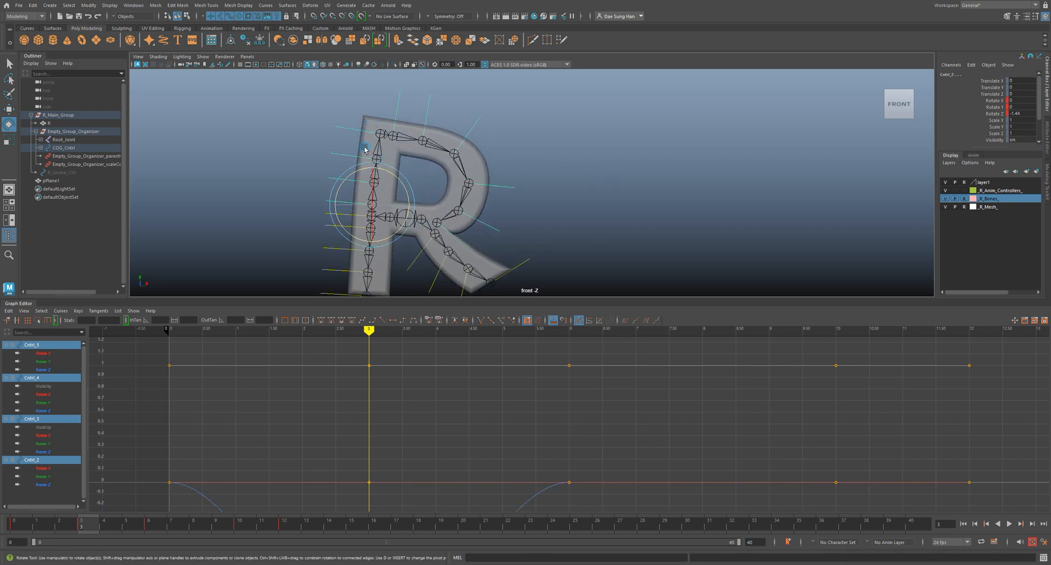
{"action": "key", "text": "z"}
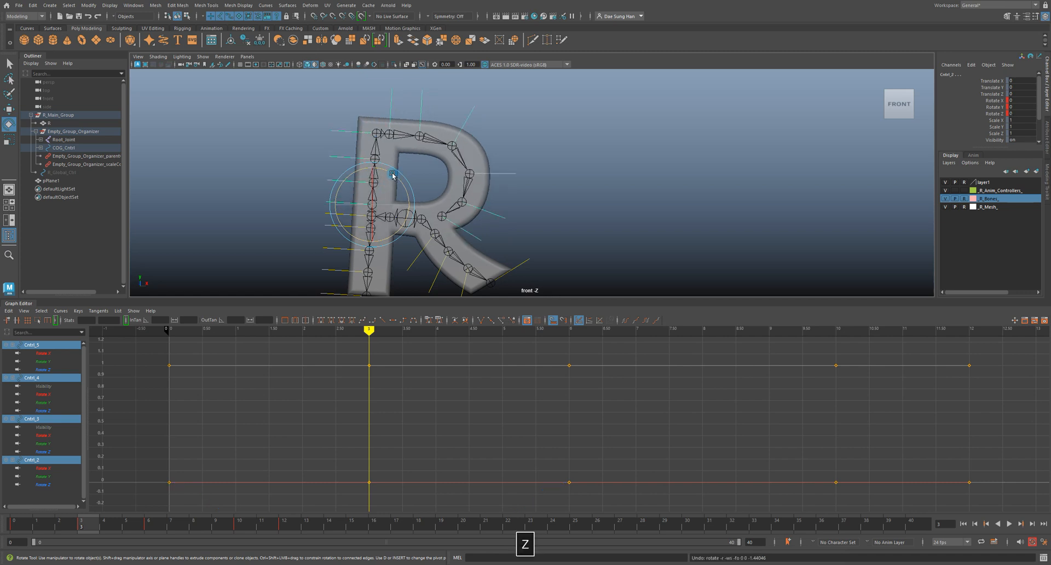
{"action": "key", "text": "e"}
{"action": "left_click_drag", "start_coordinate": [392, 172], "coordinate": [424, 182]}
{"action": "key", "text": "z"}
{"action": "key", "text": "s"}
{"action": "right_click_drag", "start_coordinate": [608, 207], "coordinate": [717, 219], "text": "alt"}
{"action": "middle_click_drag", "start_coordinate": [553, 217], "coordinate": [634, 150], "text": "alt"}
{"action": "right_click_drag", "start_coordinate": [638, 156], "coordinate": [1039, 271], "text": "alt"}
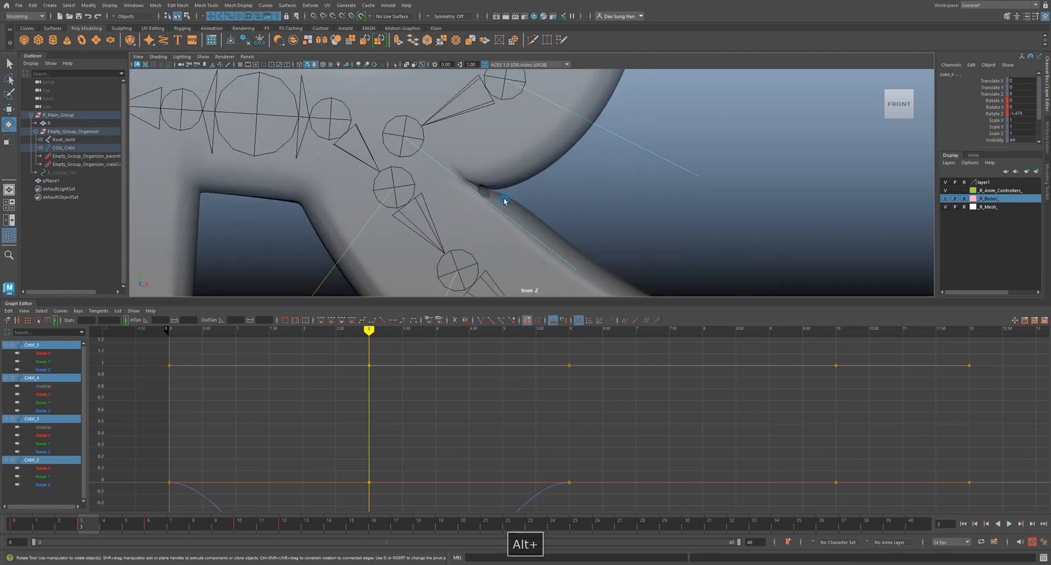
{"action": "middle_click_drag", "start_coordinate": [672, 128], "coordinate": [791, 162], "text": "alt"}
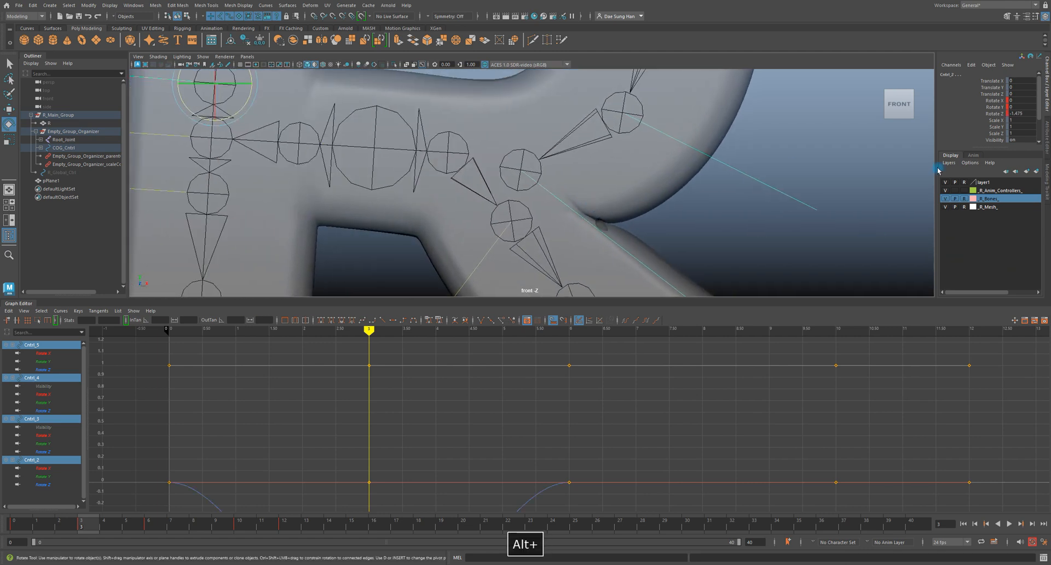
Set Rotate Z of the four stem controls at frame 3 to -1.4, and refine it to -1.3
{"action": "left_click", "coordinate": [1028, 115]}
{"action": "type", "text": "-"}
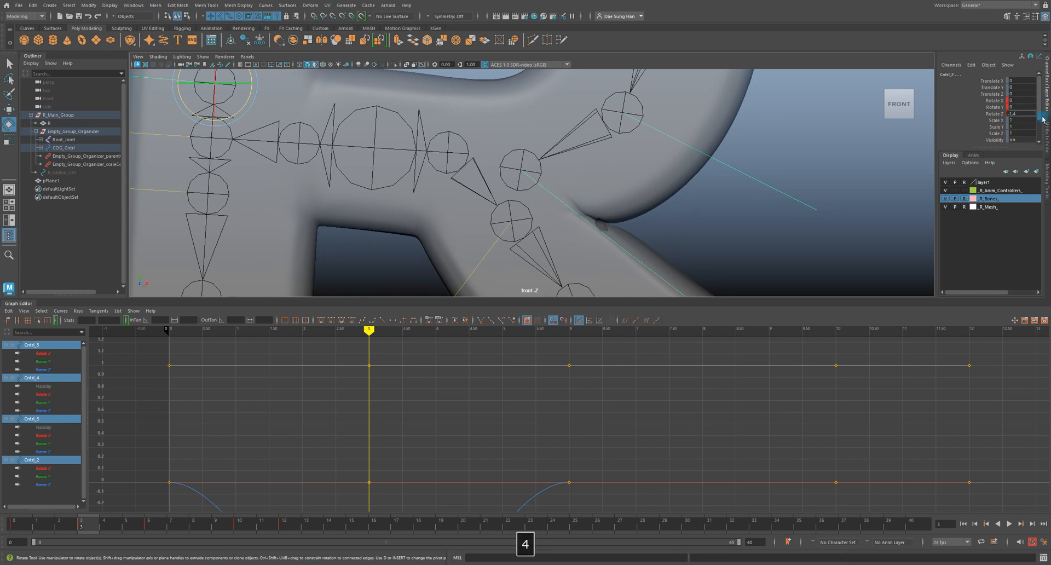
{"action": "type", "text": "1.4"}
{"action": "key", "text": "Return"}
{"action": "left_click", "coordinate": [1028, 114]}
{"action": "left_click", "coordinate": [1026, 114]}
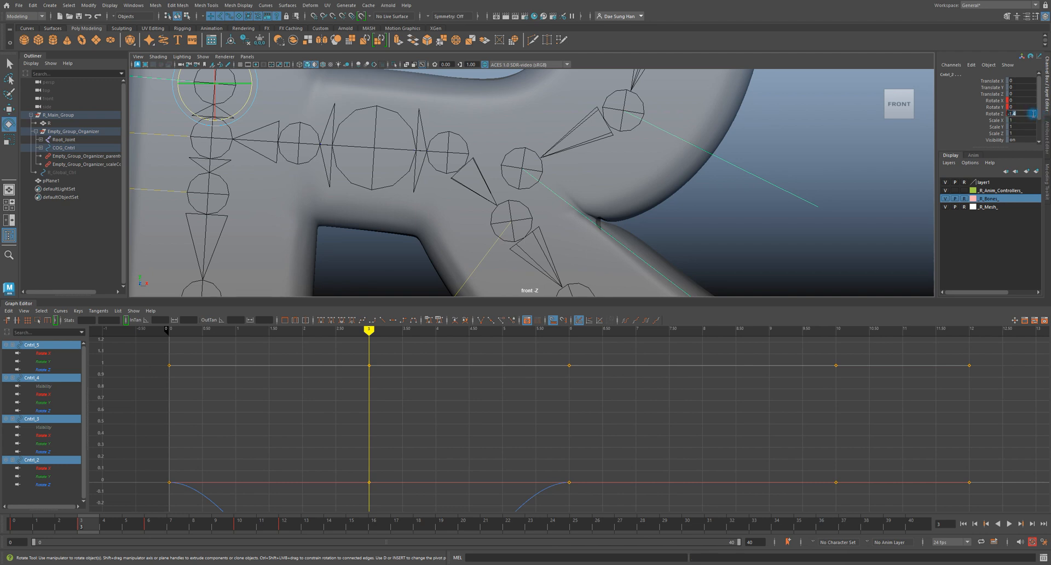
{"action": "type", "text": "3"}
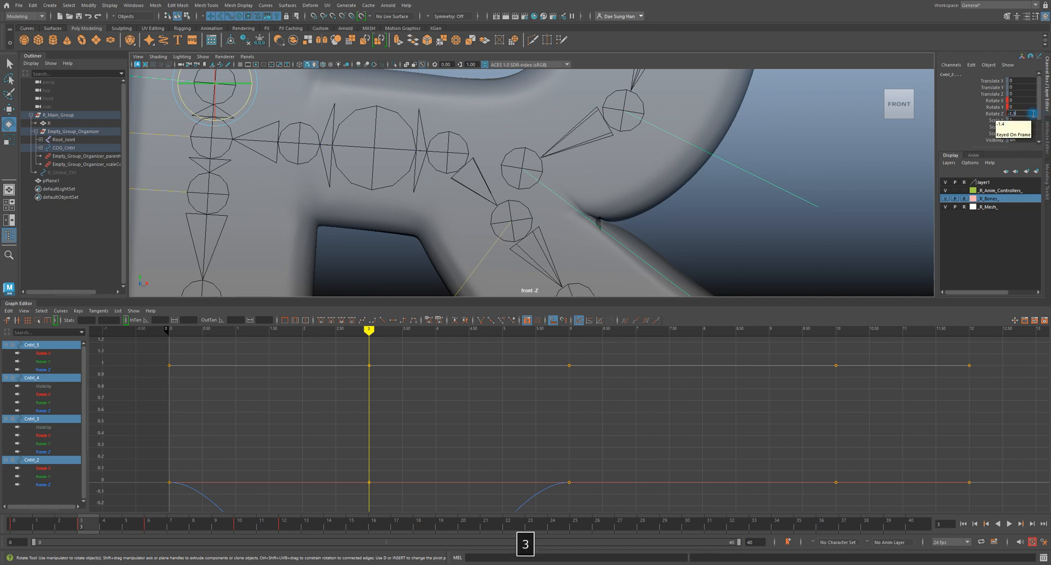
{"action": "key", "text": "Return"}
Select the four stem controls' Rotate Z keys at frame 3 in the Graph Editor
{"action": "right_click_drag", "start_coordinate": [574, 169], "coordinate": [483, 219], "text": "alt"}
{"action": "middle_click_drag", "start_coordinate": [536, 480], "coordinate": [639, 434], "text": "alt"}
{"action": "right_click_drag", "start_coordinate": [639, 432], "coordinate": [551, 445], "text": "alt+shift"}
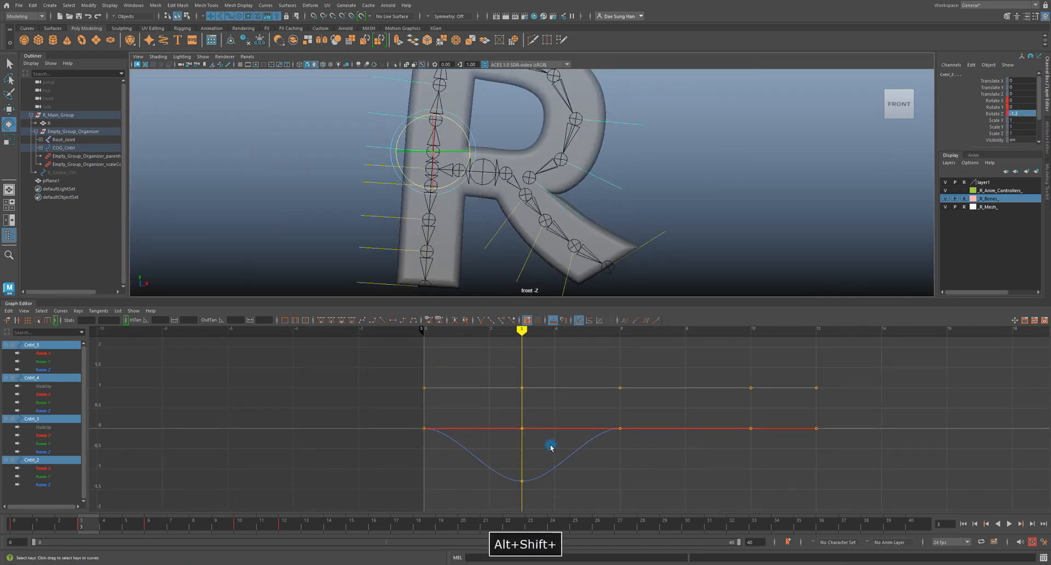
{"action": "middle_click_drag", "start_coordinate": [551, 445], "coordinate": [555, 407], "text": "alt"}
{"action": "scroll", "coordinate": [555, 407], "scroll_direction": "up", "scroll_amount": 5}
{"action": "middle_click_drag", "start_coordinate": [480, 413], "coordinate": [499, 433], "text": "alt"}
{"action": "left_click_drag", "start_coordinate": [469, 440], "coordinate": [560, 514]}
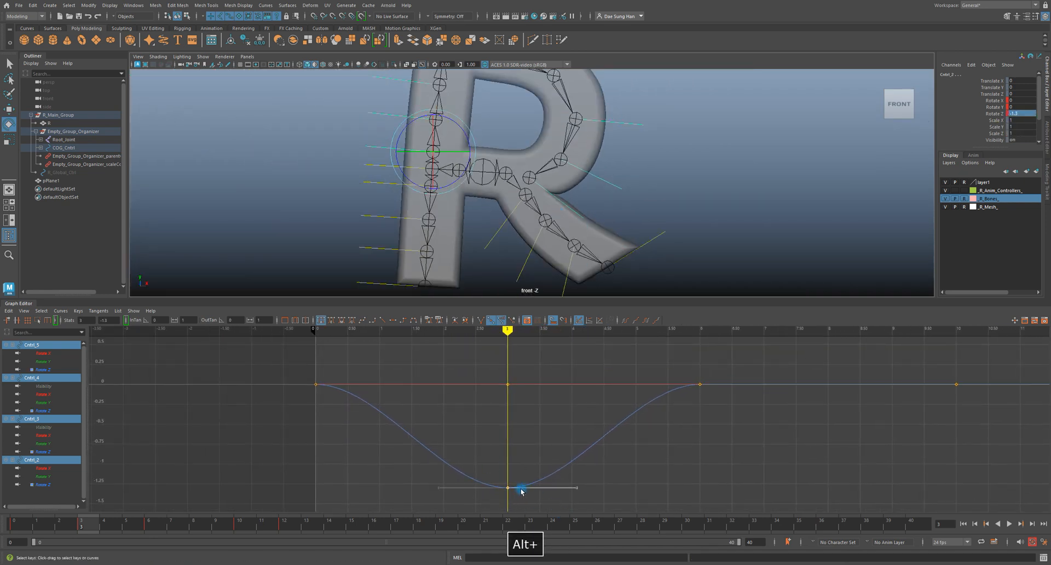
{"action": "left_click", "coordinate": [46, 370]}
{"action": "left_click", "coordinate": [48, 409], "text": "ctrl"}
{"action": "left_click", "coordinate": [52, 452], "text": "ctrl"}
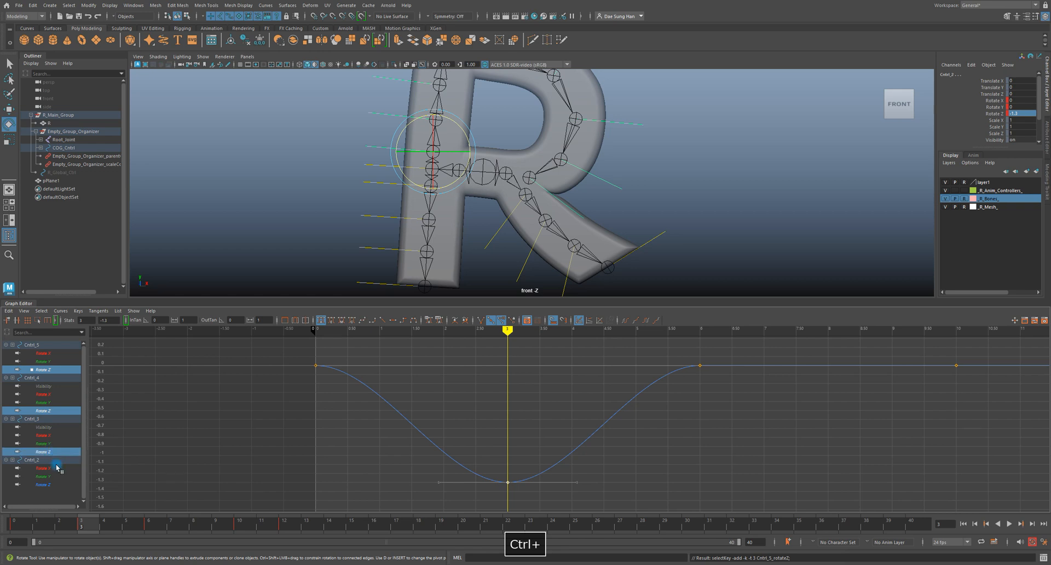
{"action": "left_click", "coordinate": [47, 484], "text": "ctrl"}
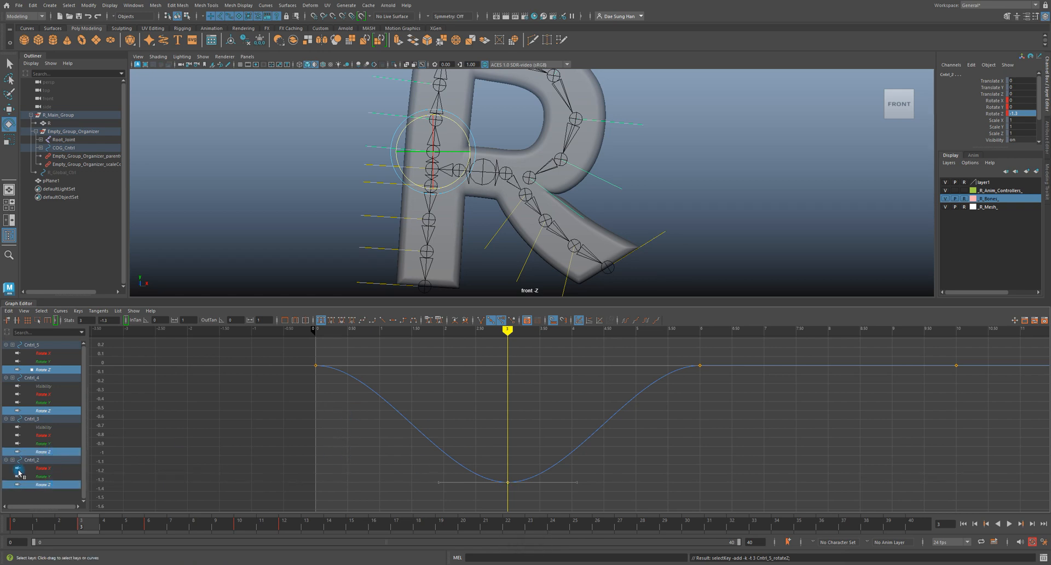
{"action": "double_click", "coordinate": [43, 411], "text": "ctrl"}
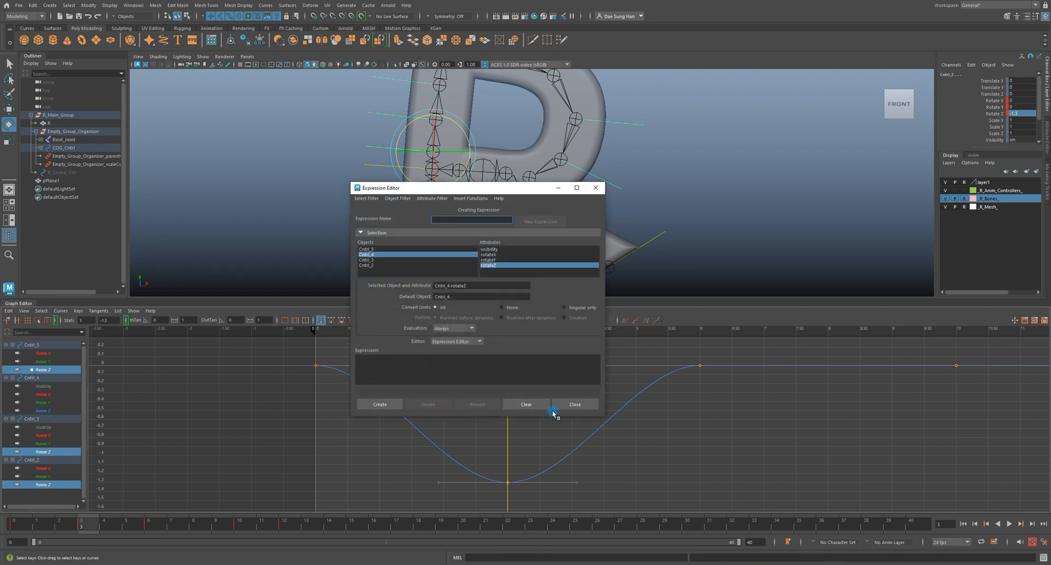
{"action": "left_click", "coordinate": [595, 187]}
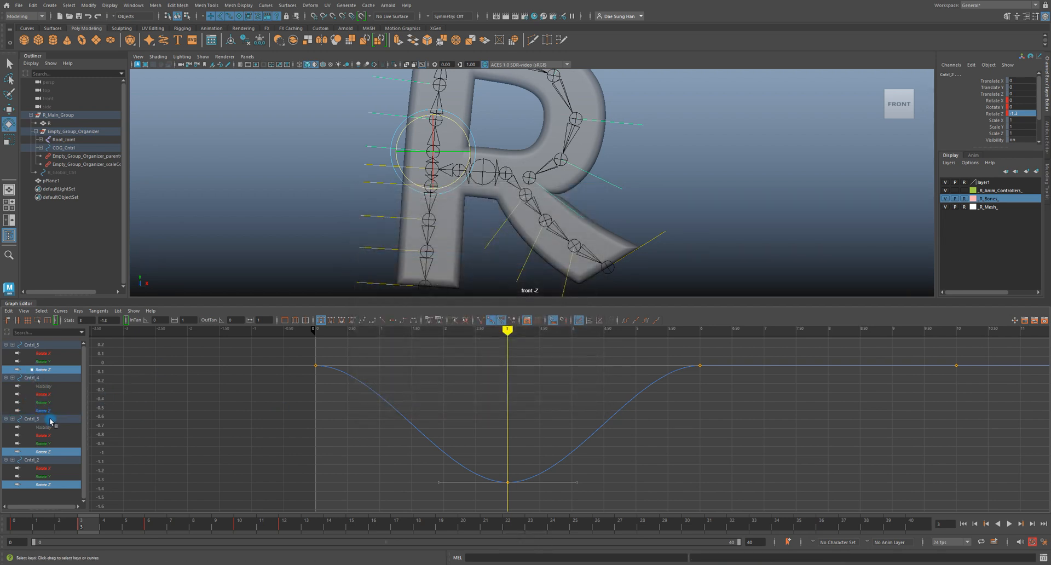
Isolate the Rotate Z curves of Cntrl_5, Cntrl_4, Cntrl_3 and Cntrl_2 in the Graph Editor and key the controls at frame 3
{"action": "left_click", "coordinate": [51, 371]}
{"action": "left_click", "coordinate": [48, 411], "text": "ctrl"}
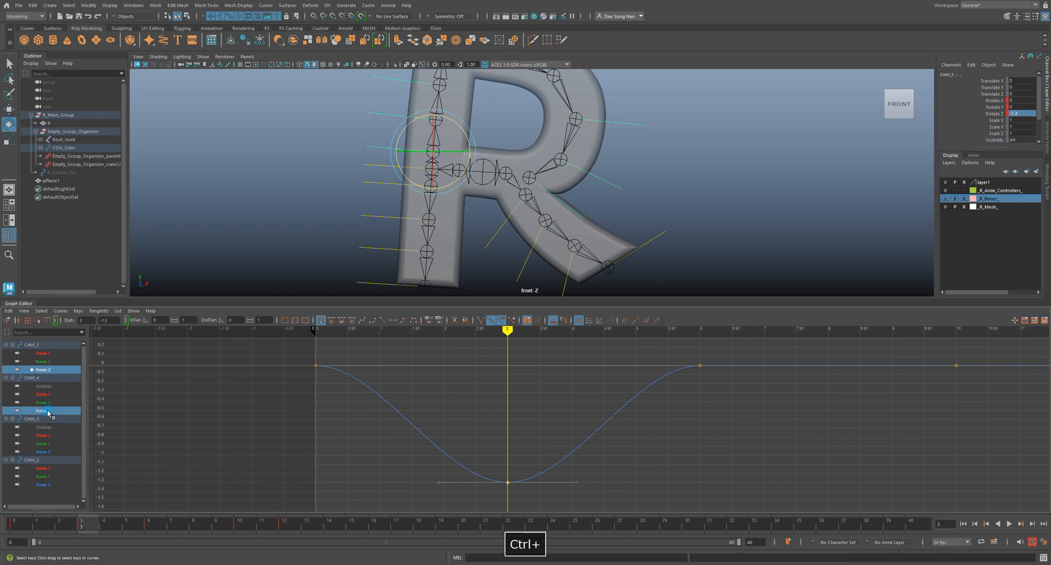
{"action": "left_click", "coordinate": [52, 452], "text": "ctrl"}
{"action": "left_click", "coordinate": [50, 485], "text": "ctrl"}
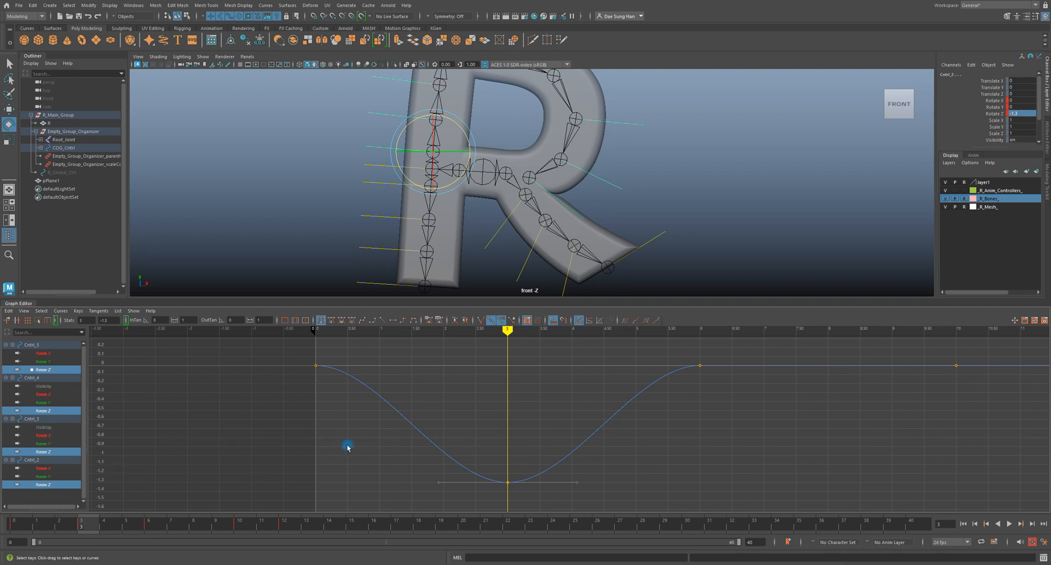
{"action": "key", "text": "s"}
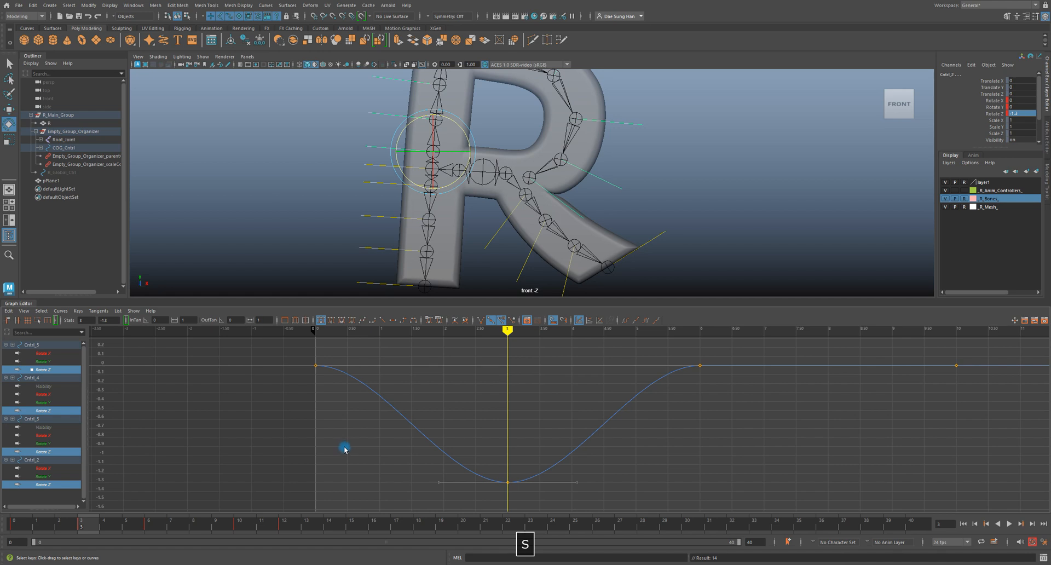
Steepen the outgoing tangents of the four Rotate Z keys at frame 0 so the stem starts bending faster
{"action": "right_click_drag", "start_coordinate": [570, 404], "coordinate": [530, 417], "text": "alt"}
{"action": "left_click_drag", "start_coordinate": [428, 375], "coordinate": [513, 425]}
{"action": "left_click_drag", "start_coordinate": [542, 332], "coordinate": [502, 332]}
{"action": "left_click_drag", "start_coordinate": [401, 364], "coordinate": [460, 417]}
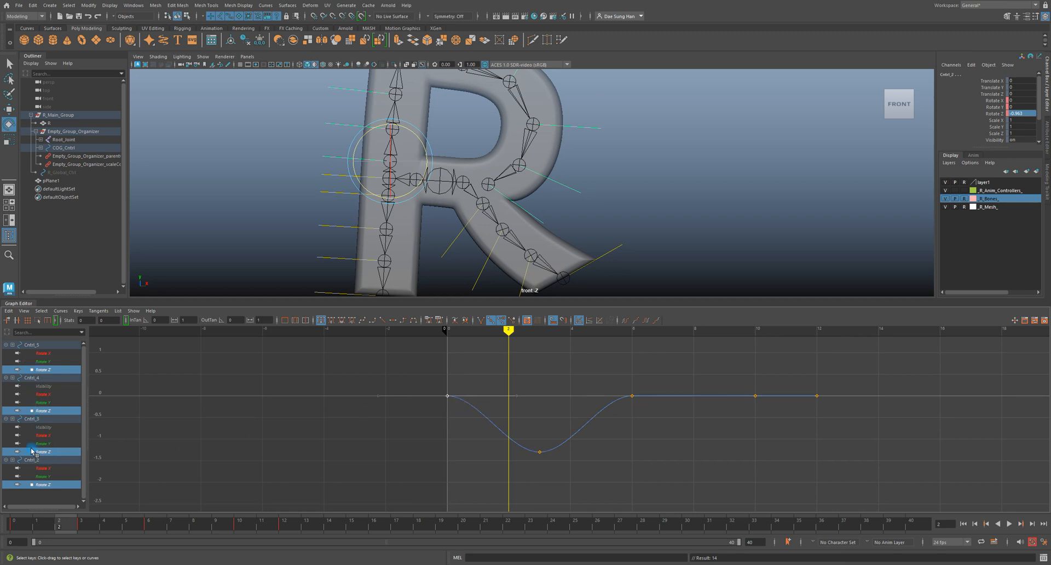
{"action": "left_click_drag", "start_coordinate": [412, 373], "coordinate": [495, 438]}
{"action": "left_click_drag", "start_coordinate": [501, 371], "coordinate": [541, 421]}
{"action": "middle_click_drag", "start_coordinate": [535, 358], "coordinate": [501, 382]}
{"action": "right_click_drag", "start_coordinate": [552, 236], "coordinate": [243, 222], "text": "alt"}
{"action": "left_click_drag", "start_coordinate": [454, 424], "coordinate": [504, 445]}
{"action": "mouse_move", "coordinate": [521, 384]}
{"action": "middle_mouse_down"}
{"action": "mouse_move", "coordinate": [515, 393]}
{"action": "mouse_move", "coordinate": [515, 378]}
{"action": "mouse_move", "coordinate": [520, 402]}
{"action": "middle_mouse_up"}
Break the tangents of the Rotate Z keys at frame 6 and pull the incoming handle down for a sharper return
{"action": "left_click", "coordinate": [594, 394]}
{"action": "left_click", "coordinate": [596, 329]}
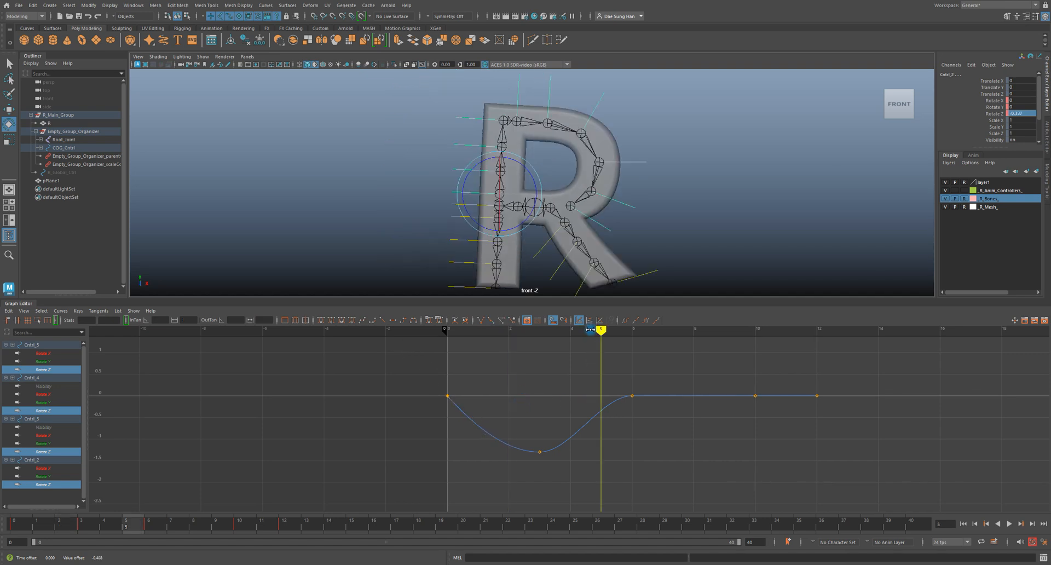
{"action": "left_click", "coordinate": [632, 405]}
{"action": "left_click", "coordinate": [480, 320]}
{"action": "left_click", "coordinate": [562, 371]}
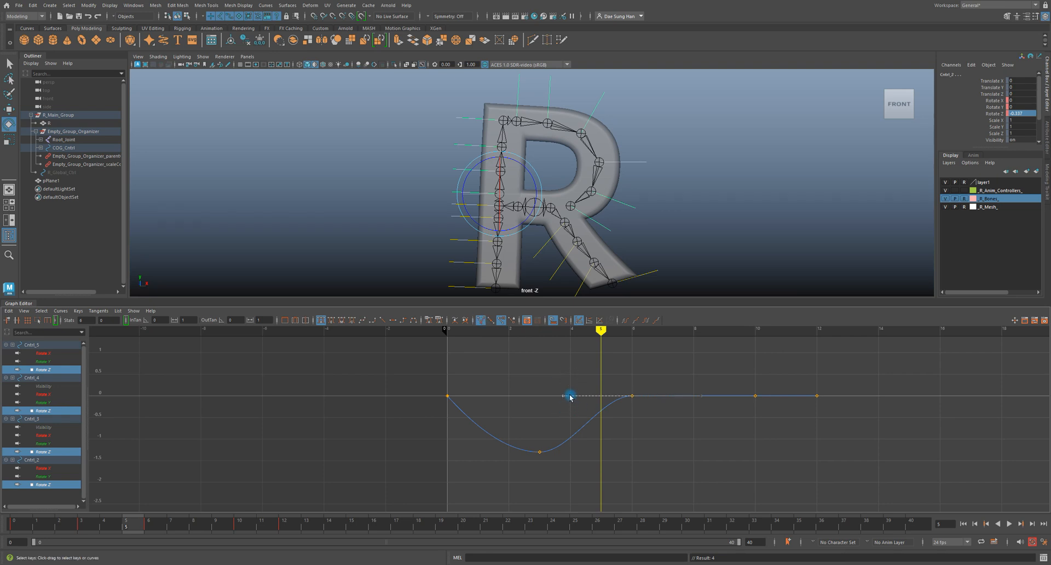
{"action": "middle_click_drag", "start_coordinate": [566, 376], "coordinate": [595, 431]}
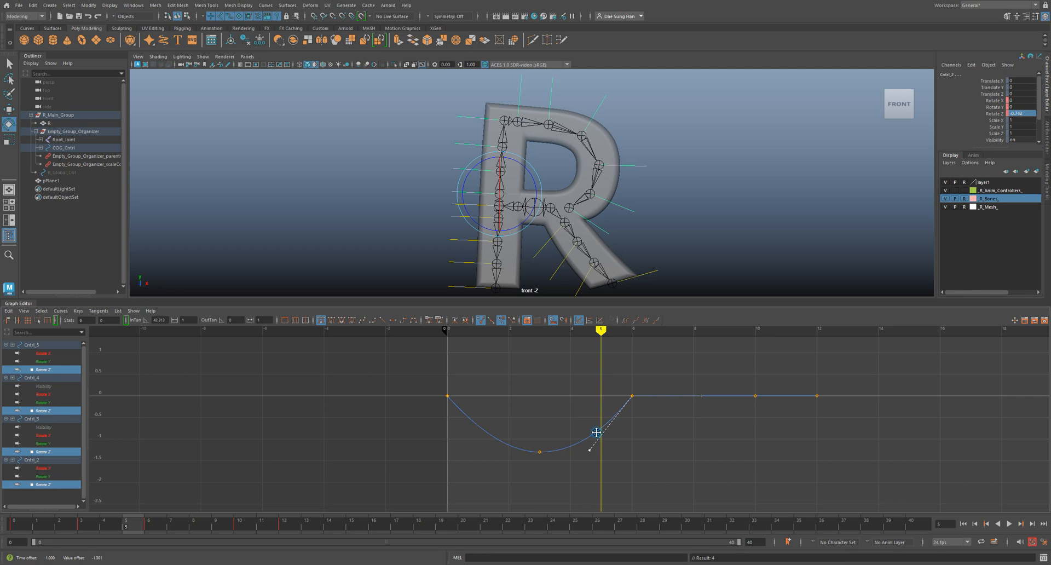
Clear the selection and play the animation from frame 0 to review the stem bend in the first hop
{"action": "right_click_drag", "start_coordinate": [649, 225], "coordinate": [101, 222], "text": "alt"}
{"action": "left_click", "coordinate": [664, 198]}
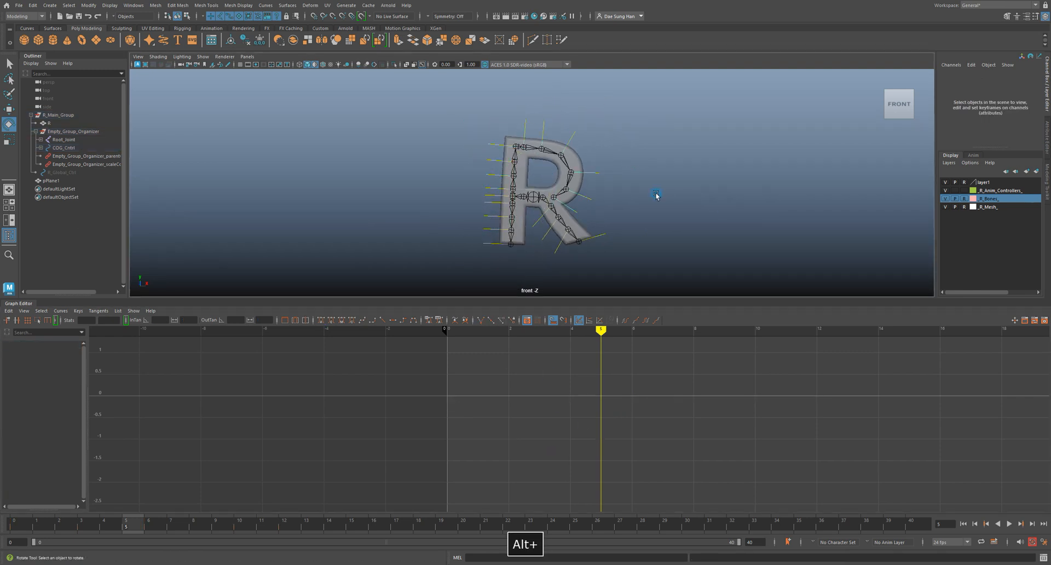
{"action": "middle_click_drag", "start_coordinate": [663, 198], "coordinate": [607, 231], "text": "alt"}
{"action": "left_click_drag", "start_coordinate": [109, 523], "coordinate": [4, 506]}
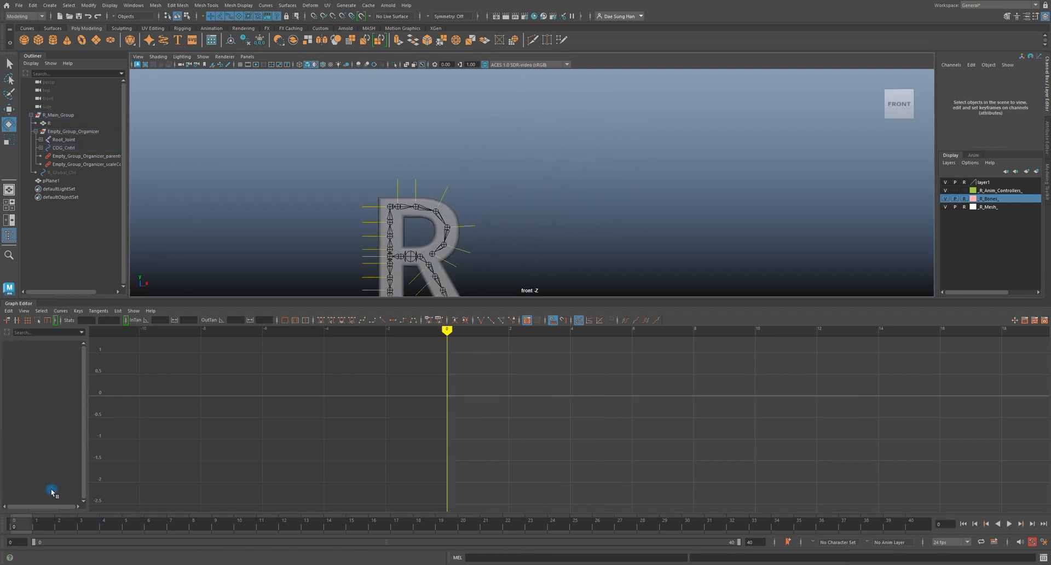
{"action": "key", "text": "alt+v"}
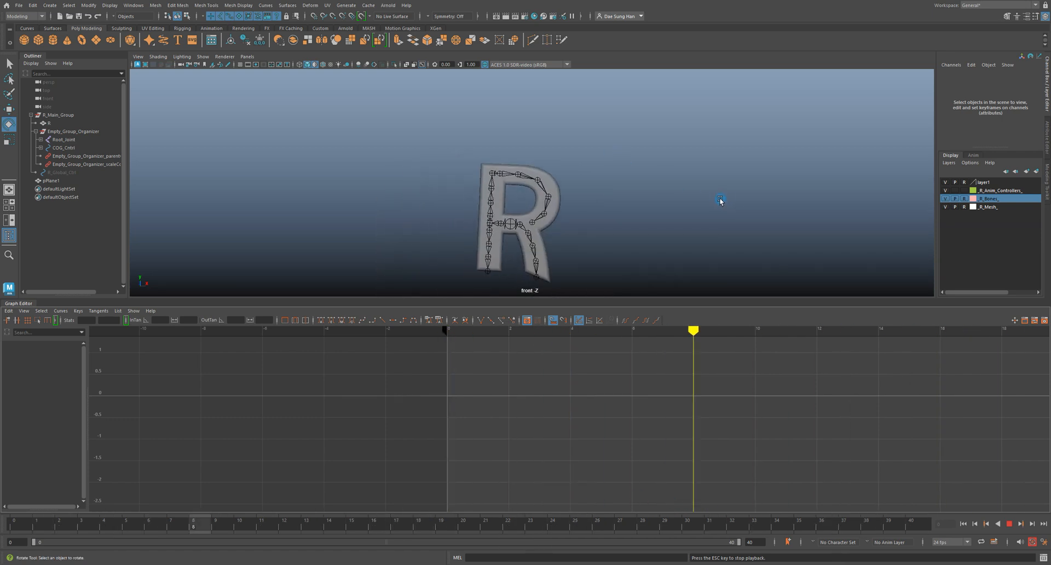
{"action": "key", "text": "alt+v"}
Go to frame 3 and select the four lower stem controls Cntrl_15, Cntrl_14, Cntrl_13 and Cntrl_12
{"action": "left_click_drag", "start_coordinate": [66, 524], "coordinate": [87, 523]}
{"action": "mouse_move", "coordinate": [569, 200]}
{"action": "middle_mouse_down", "text": "alt"}
{"action": "mouse_move", "coordinate": [619, 181]}
{"action": "mouse_move", "coordinate": [581, 208]}
{"action": "middle_mouse_up", "text": "alt"}
{"action": "mouse_move", "coordinate": [104, 520]}
{"action": "left_mouse_down"}
{"action": "mouse_move", "coordinate": [40, 521]}
{"action": "mouse_move", "coordinate": [89, 510]}
{"action": "left_mouse_up"}
{"action": "right_click_drag", "start_coordinate": [476, 183], "coordinate": [668, 214], "text": "alt"}
{"action": "middle_click_drag", "start_coordinate": [481, 208], "coordinate": [623, 172], "text": "alt"}
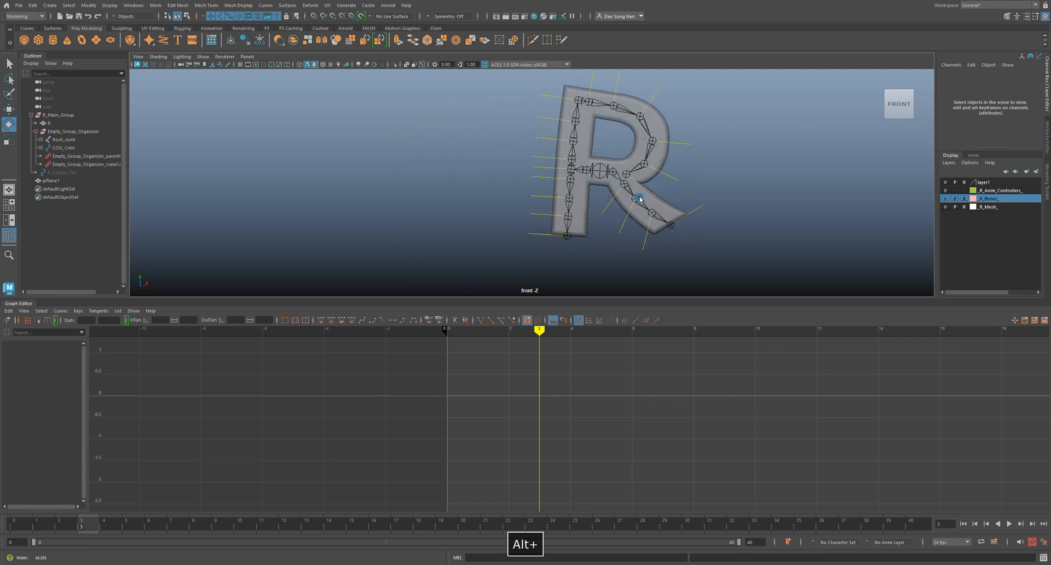
{"action": "right_click_drag", "start_coordinate": [569, 158], "coordinate": [657, 131], "text": "alt"}
{"action": "key", "text": "q"}
{"action": "left_click", "coordinate": [550, 256]}
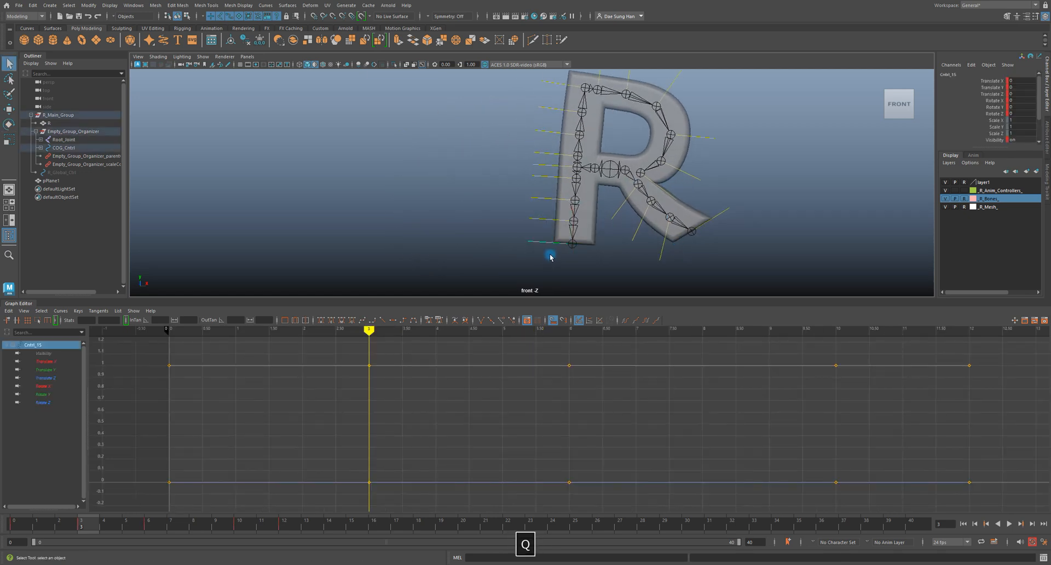
{"action": "left_click", "coordinate": [539, 220], "text": "shift"}
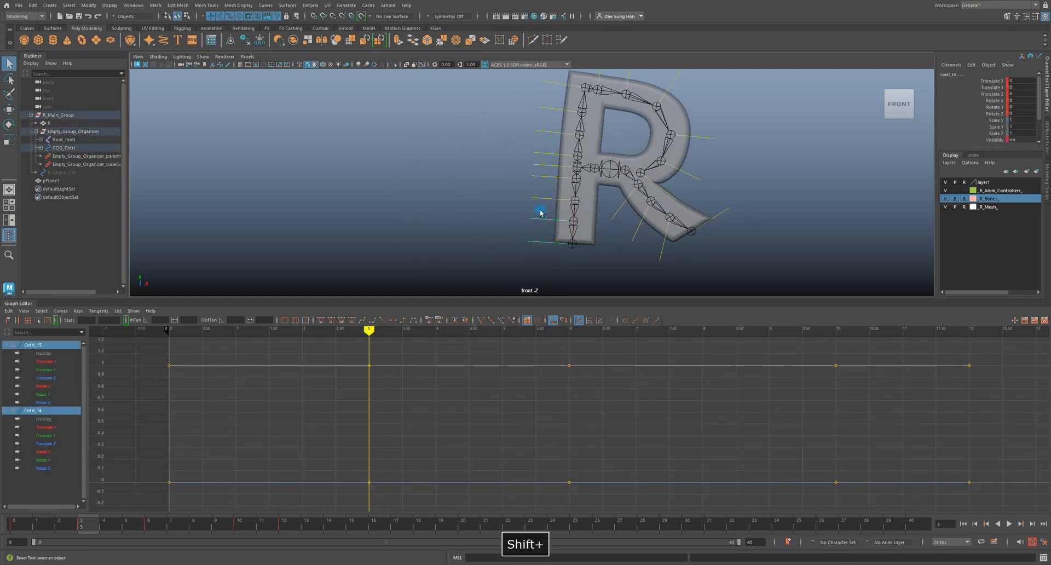
{"action": "left_click", "coordinate": [548, 199], "text": "shift"}
{"action": "key", "text": "w"}
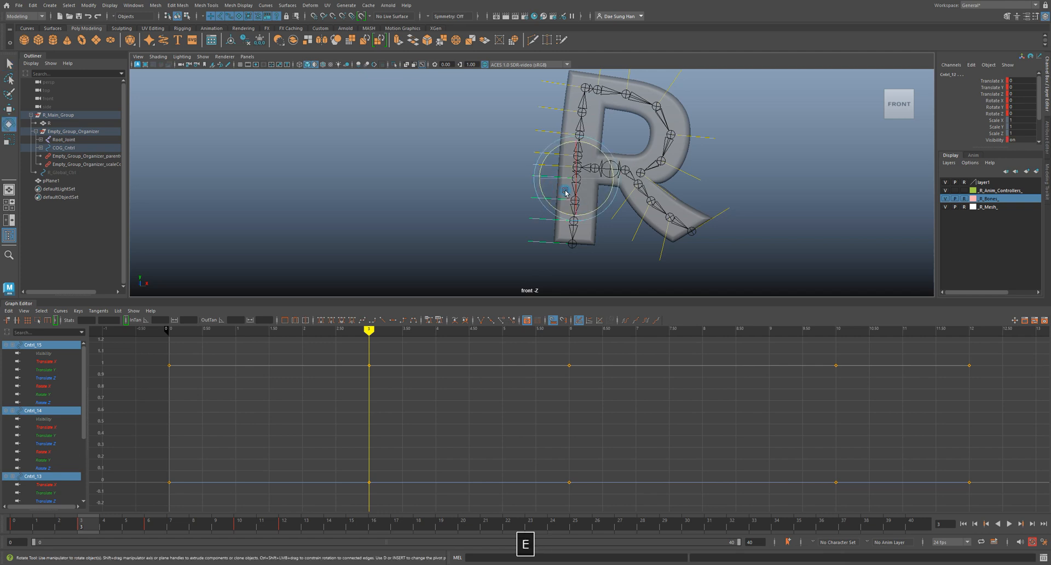
{"action": "left_click", "coordinate": [557, 189], "text": "shift"}
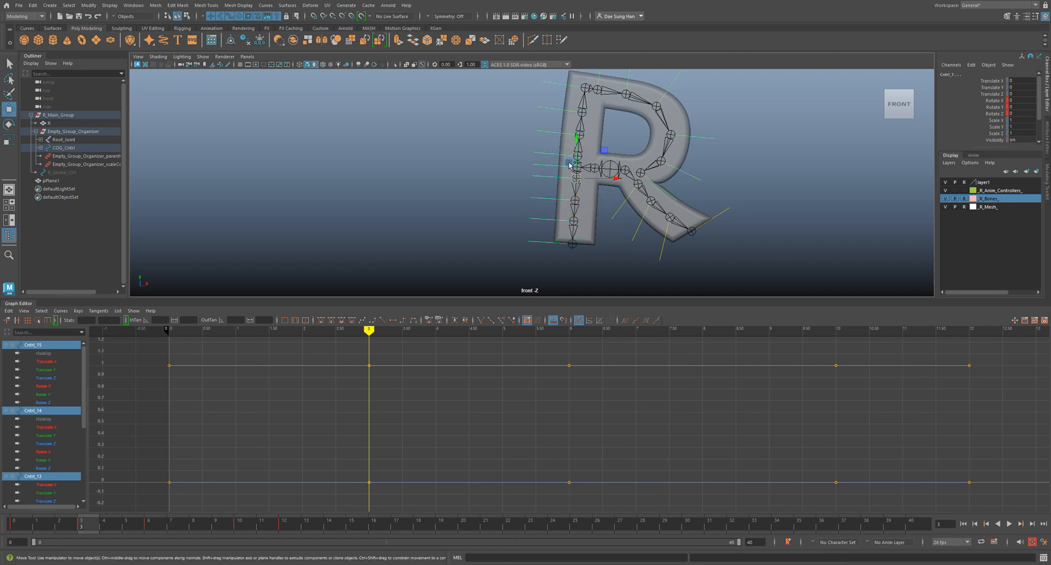
{"action": "key", "text": "z"}
{"action": "right_click_drag", "start_coordinate": [630, 200], "coordinate": [463, 194], "text": "alt"}
{"action": "middle_click_drag", "start_coordinate": [547, 196], "coordinate": [483, 220], "text": "alt"}
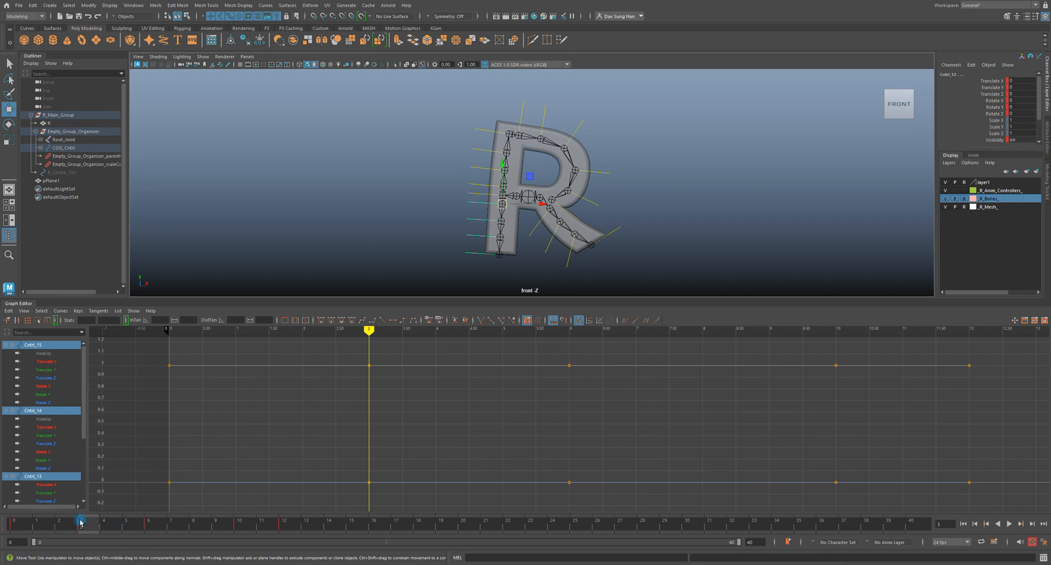
Isolate the Rotate Z curves of Cntrl_15, Cntrl_14, Cntrl_13 and Cntrl_12 in the Graph Editor
{"action": "key", "text": "alt+v"}
{"action": "left_click_drag", "start_coordinate": [81, 526], "coordinate": [82, 526]}
{"action": "right_click_drag", "start_coordinate": [649, 200], "coordinate": [538, 183], "text": "alt"}
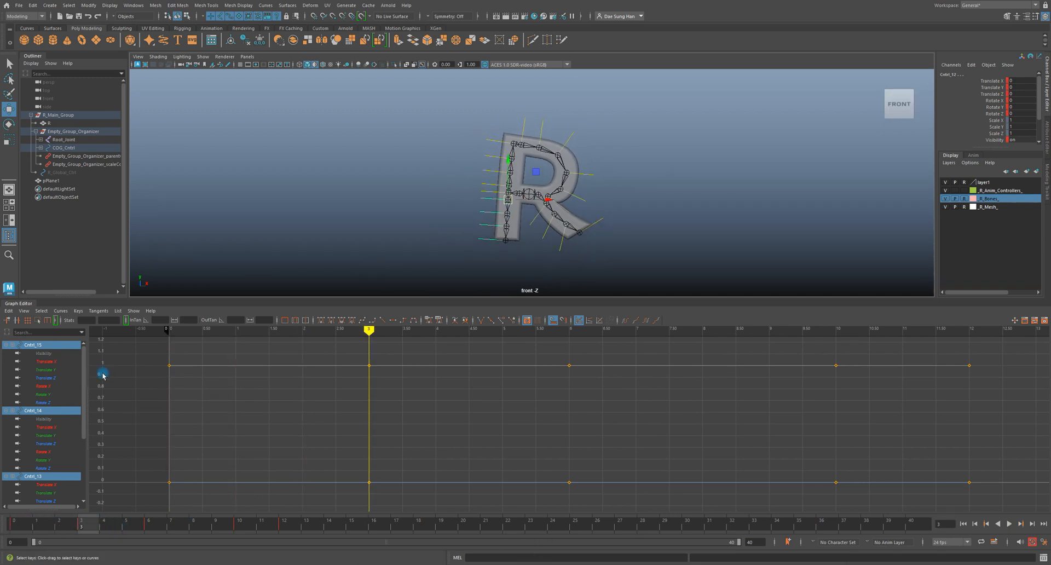
{"action": "left_click", "coordinate": [48, 403]}
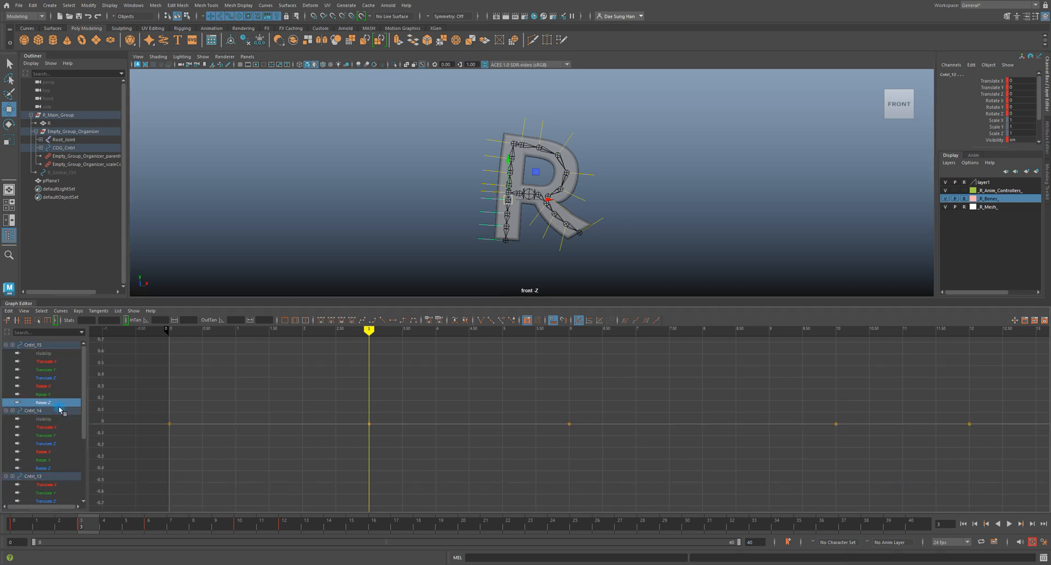
{"action": "left_click", "coordinate": [47, 468], "text": "ctrl"}
{"action": "scroll", "coordinate": [49, 460], "scroll_direction": "down", "scroll_amount": 4}
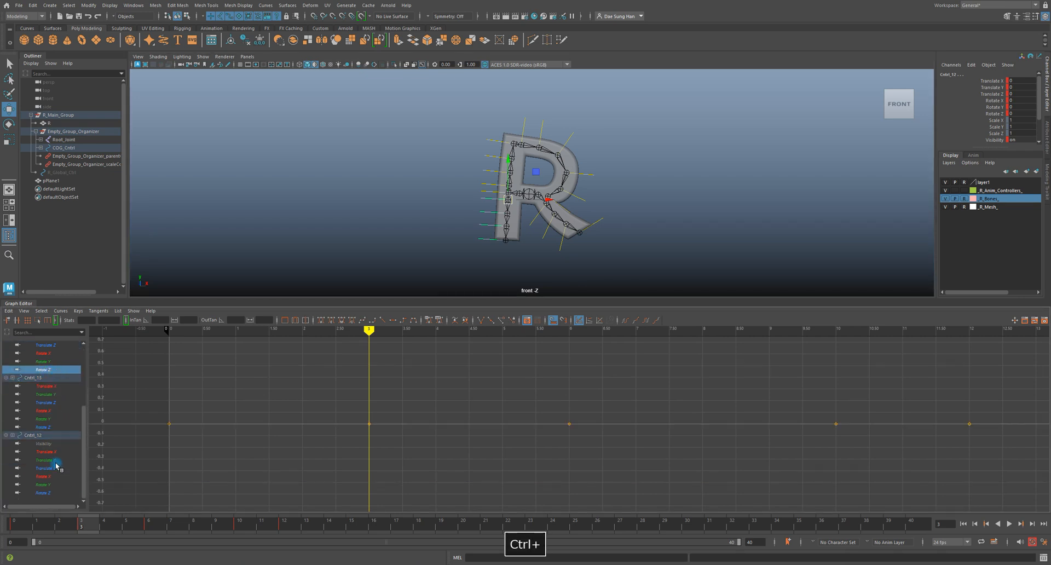
{"action": "left_click", "coordinate": [46, 427], "text": "ctrl"}
{"action": "left_click", "coordinate": [44, 493], "text": "ctrl"}
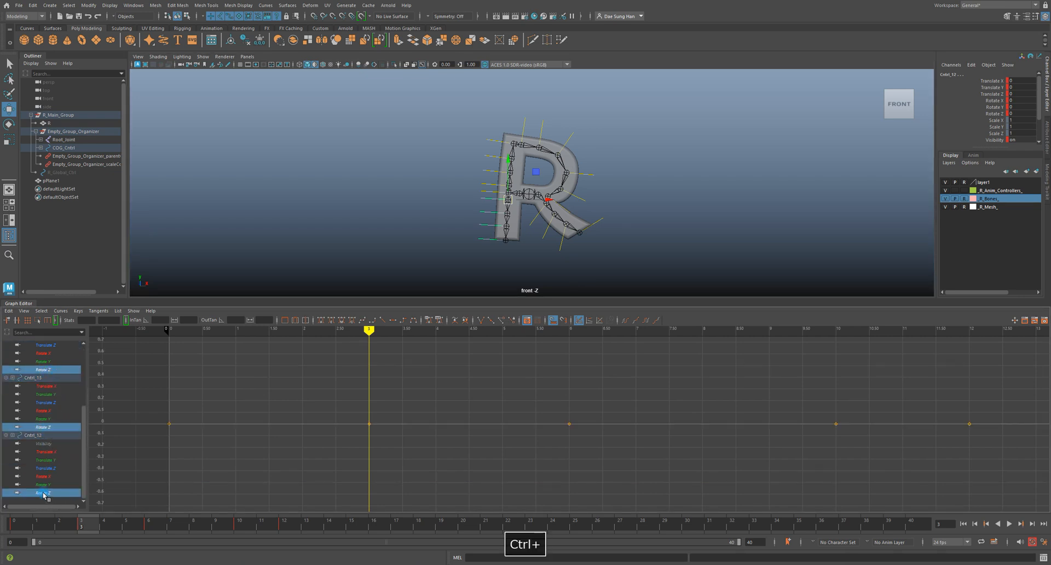
Raise the Rotate Z keys of the four lower stem controls at frame 3 to about 1.48
{"action": "left_click_drag", "start_coordinate": [332, 386], "coordinate": [418, 485]}
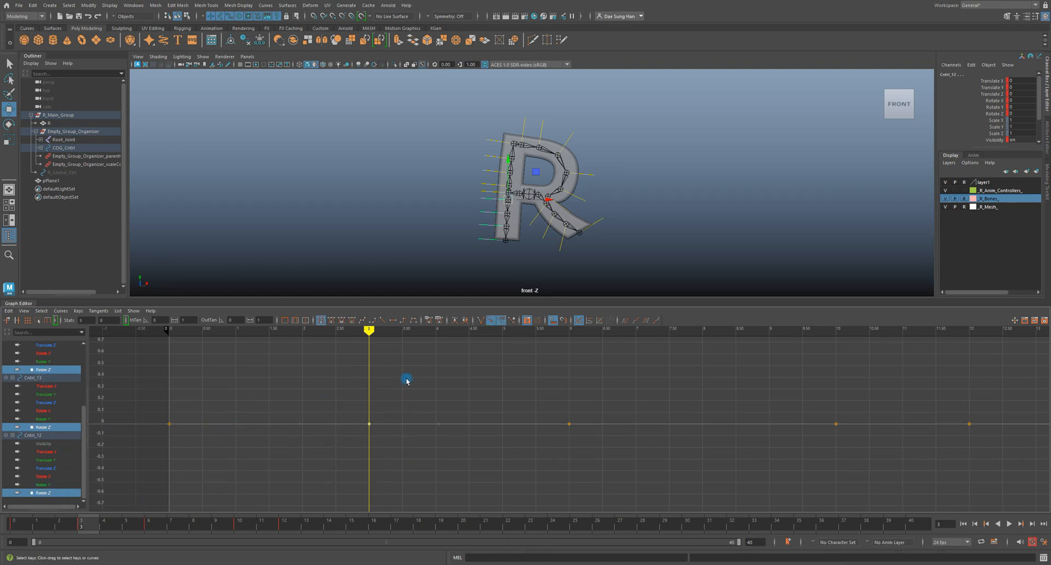
{"action": "middle_click_drag", "start_coordinate": [404, 378], "coordinate": [395, 434], "text": "shift"}
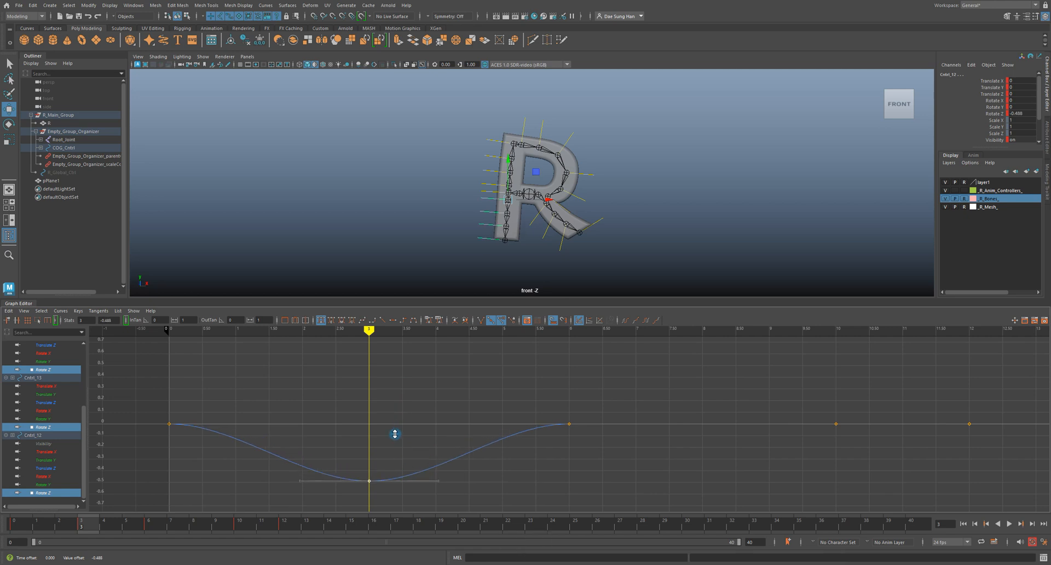
{"action": "key", "text": "ctrl+z"}
{"action": "right_click_drag", "start_coordinate": [603, 210], "coordinate": [566, 224], "text": "alt"}
{"action": "right_click_drag", "start_coordinate": [514, 372], "coordinate": [489, 385], "text": "alt"}
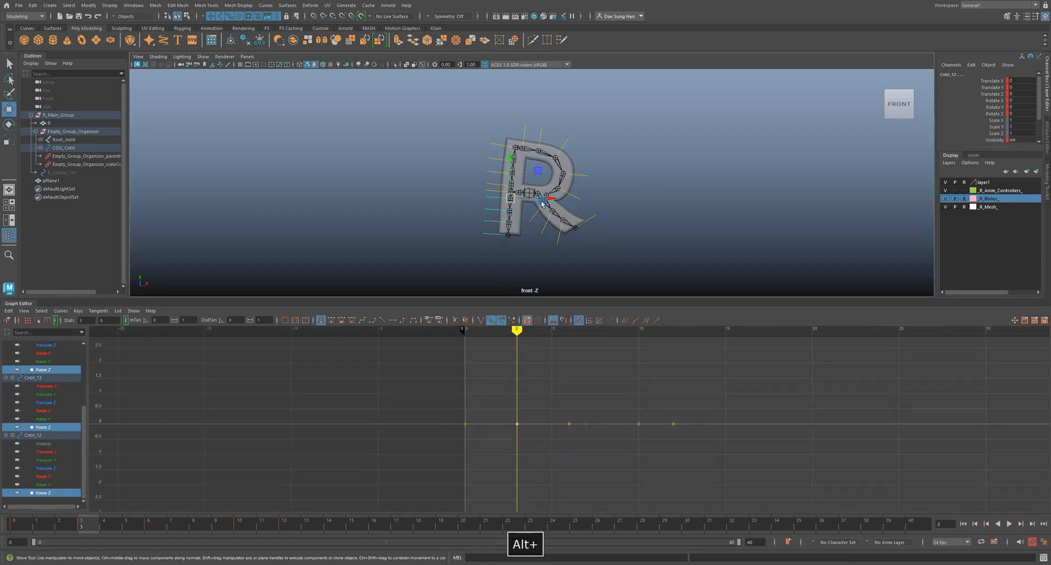
{"action": "right_click_drag", "start_coordinate": [522, 441], "coordinate": [534, 436], "text": "alt"}
{"action": "middle_click_drag", "start_coordinate": [478, 453], "coordinate": [481, 365], "text": "shift"}
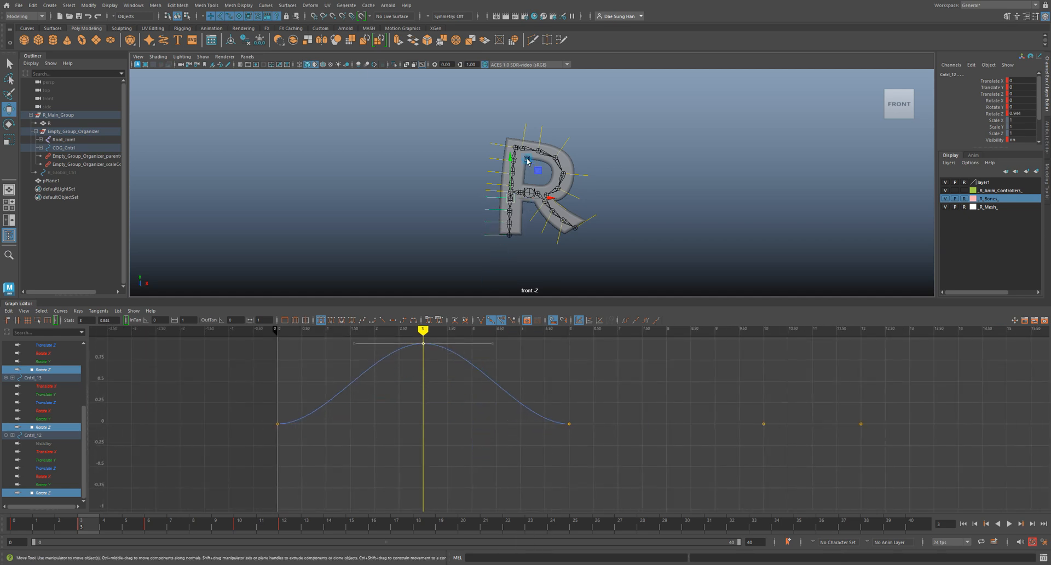
{"action": "right_click_drag", "start_coordinate": [518, 247], "coordinate": [515, 124], "text": "alt"}
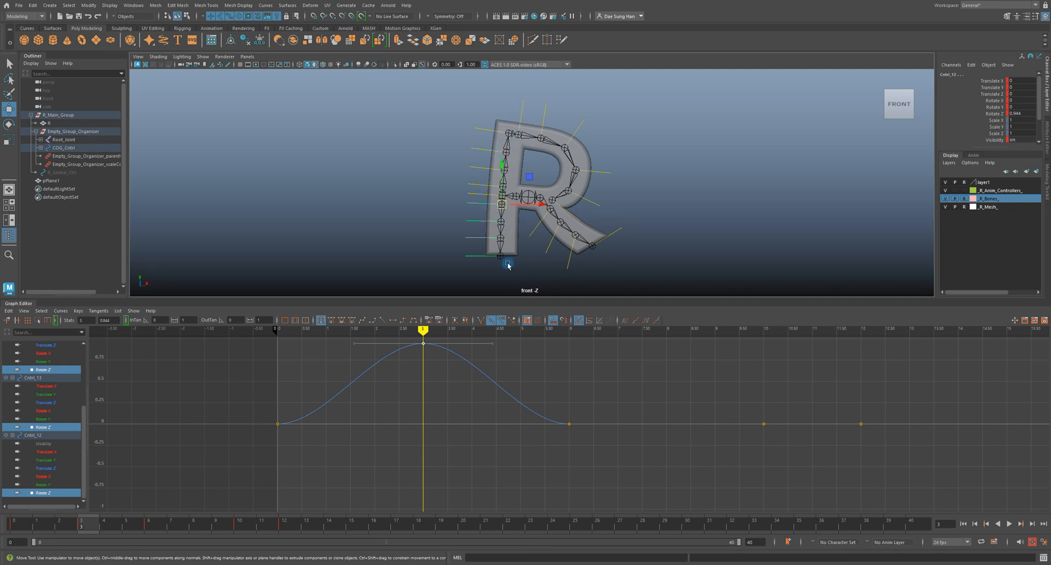
{"action": "middle_click_drag", "start_coordinate": [417, 411], "coordinate": [439, 413], "text": "alt"}
{"action": "left_click", "coordinate": [600, 389]}
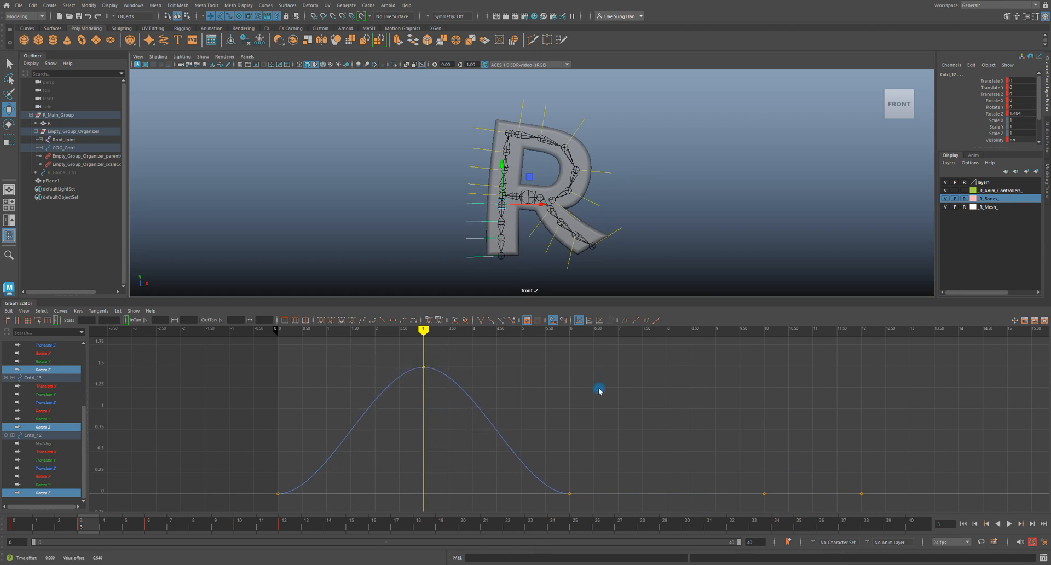
Break the tangents of the Rotate Z keys at frames 0 and 6 and steepen the outgoing handles at frame 0
{"action": "left_click_drag", "start_coordinate": [423, 331], "coordinate": [324, 334]}
{"action": "mouse_move", "coordinate": [212, 436]}
{"action": "left_mouse_down"}
{"action": "mouse_move", "coordinate": [295, 474]}
{"action": "mouse_move", "coordinate": [595, 514]}
{"action": "left_mouse_up"}
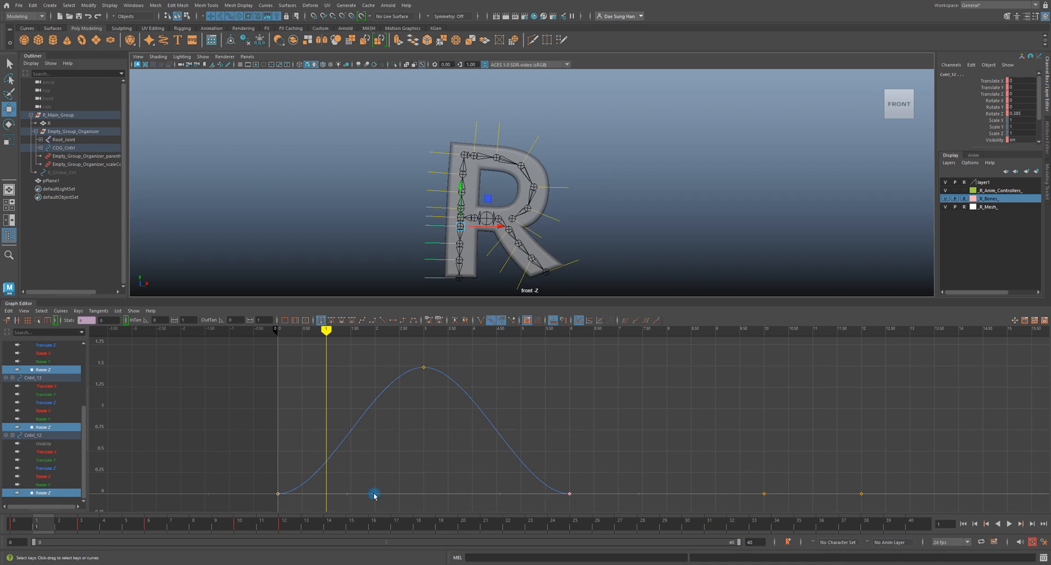
{"action": "left_click", "coordinate": [479, 321]}
{"action": "left_click_drag", "start_coordinate": [219, 451], "coordinate": [343, 497]}
{"action": "left_click_drag", "start_coordinate": [320, 462], "coordinate": [352, 500]}
{"action": "middle_click_drag", "start_coordinate": [397, 493], "coordinate": [383, 370], "text": "shift"}
Steepen the incoming tangents of all four lower stem controls' Rotate Z keys at frame 6
{"action": "left_click_drag", "start_coordinate": [344, 338], "coordinate": [522, 357]}
{"action": "left_click_drag", "start_coordinate": [540, 431], "coordinate": [603, 511]}
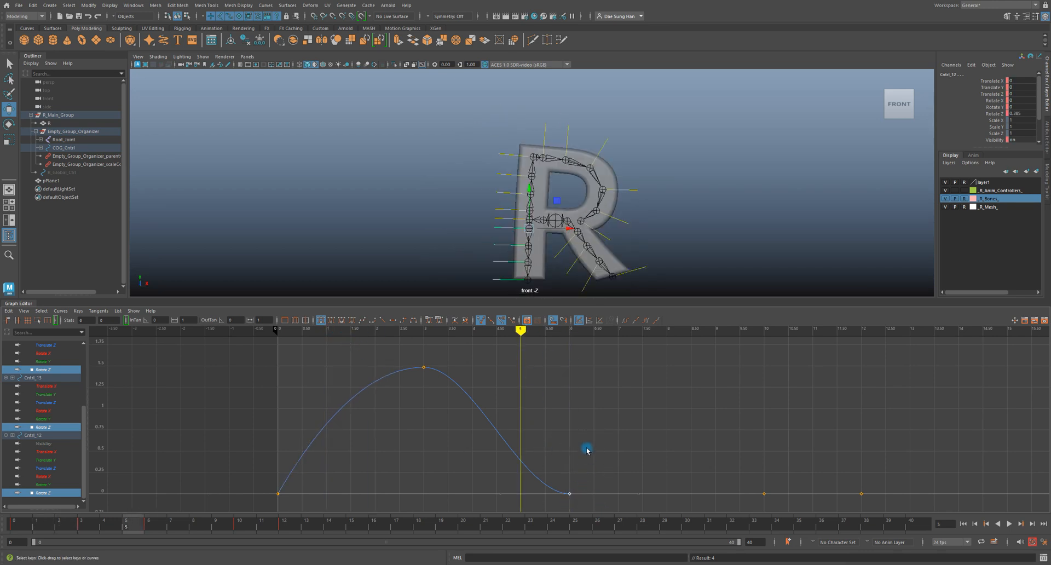
{"action": "middle_click_drag", "start_coordinate": [587, 450], "coordinate": [558, 425], "text": "alt"}
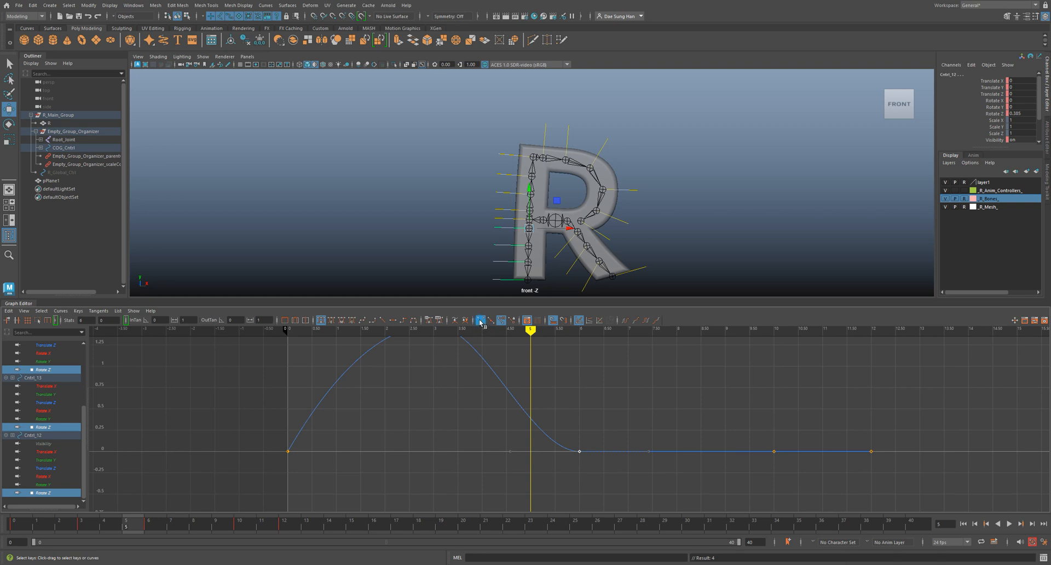
{"action": "left_click_drag", "start_coordinate": [473, 424], "coordinate": [543, 484]}
{"action": "left_click_drag", "start_coordinate": [497, 419], "coordinate": [539, 481]}
{"action": "left_click_drag", "start_coordinate": [465, 425], "coordinate": [531, 485]}
{"action": "scroll", "coordinate": [66, 405], "scroll_direction": "up", "scroll_amount": 4}
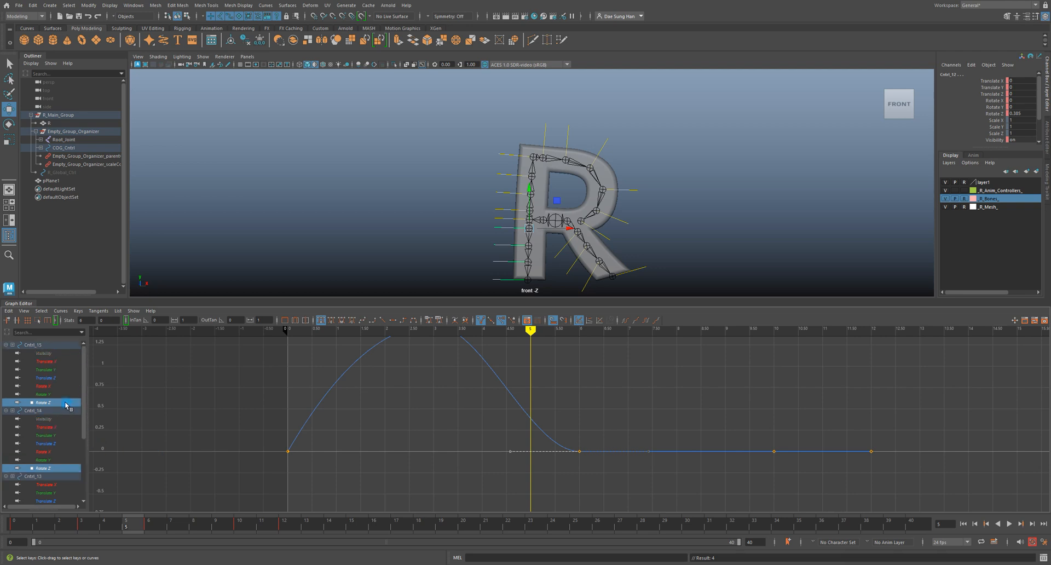
{"action": "scroll", "coordinate": [54, 432], "scroll_direction": "down", "scroll_amount": 3}
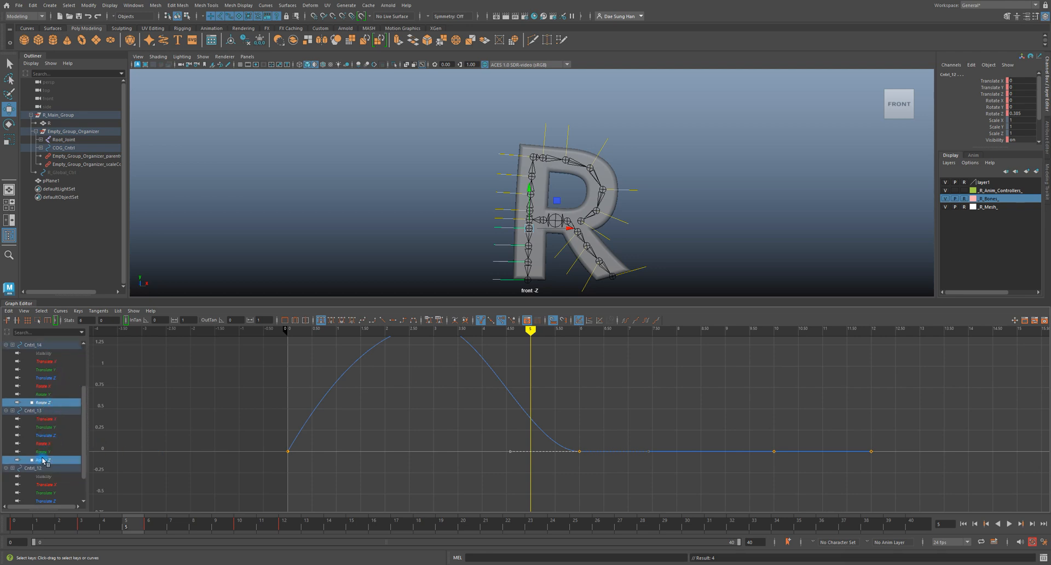
{"action": "scroll", "coordinate": [43, 461], "scroll_direction": "down", "scroll_amount": 2}
{"action": "left_click", "coordinate": [52, 493], "text": "ctrl"}
{"action": "left_click_drag", "start_coordinate": [539, 485], "coordinate": [539, 486]}
{"action": "middle_click_drag", "start_coordinate": [471, 465], "coordinate": [499, 374]}
{"action": "middle_click_drag", "start_coordinate": [471, 418], "coordinate": [478, 470], "text": "alt"}
{"action": "left_click", "coordinate": [703, 444]}
Play the animation to review how the lower stem bends during the first hop
{"action": "right_click_drag", "start_coordinate": [705, 444], "coordinate": [681, 418], "text": "alt"}
{"action": "left_click_drag", "start_coordinate": [553, 345], "coordinate": [348, 335]}
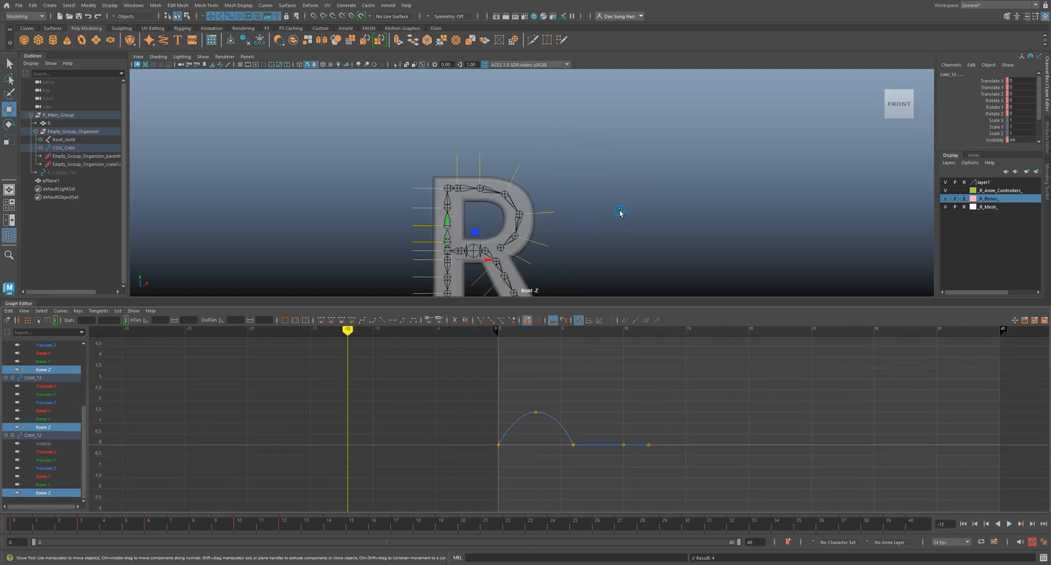
{"action": "right_click_drag", "start_coordinate": [561, 225], "coordinate": [583, 227], "text": "alt"}
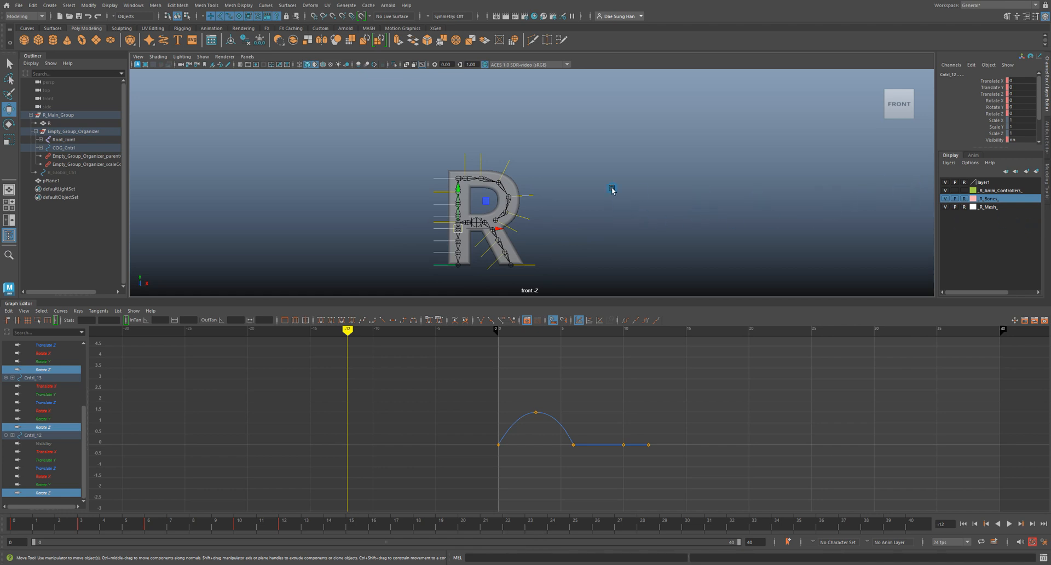
{"action": "left_click", "coordinate": [996, 191]}
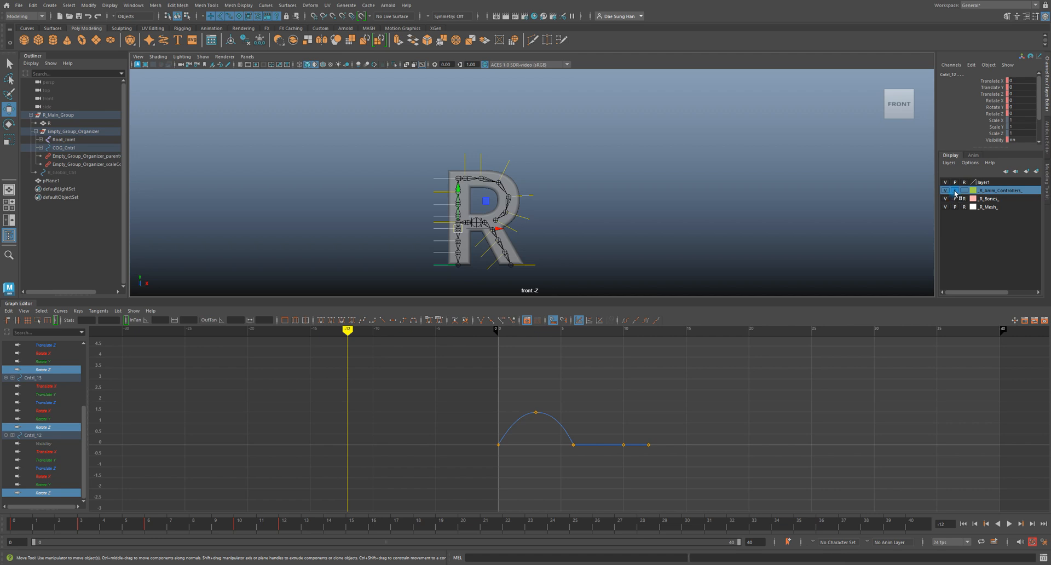
{"action": "key", "text": "alt+v"}
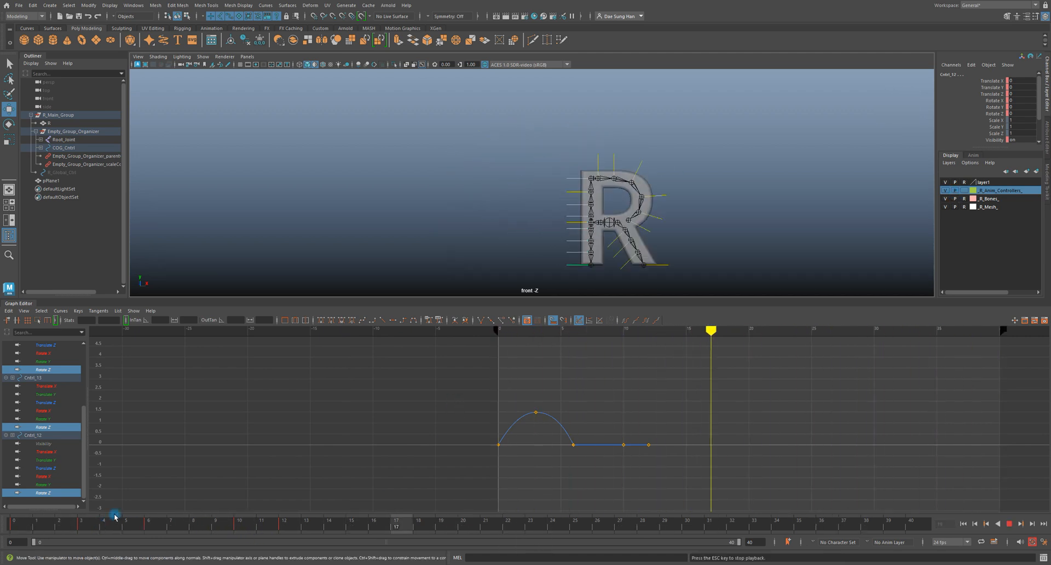
{"action": "key", "text": "alt+v"}
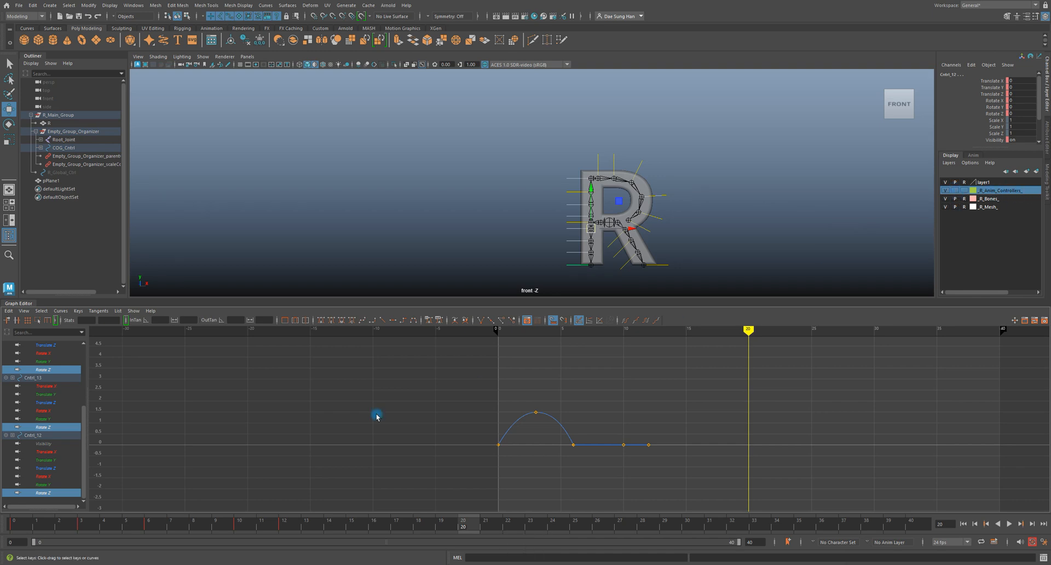
{"action": "key", "text": "alt+v"}
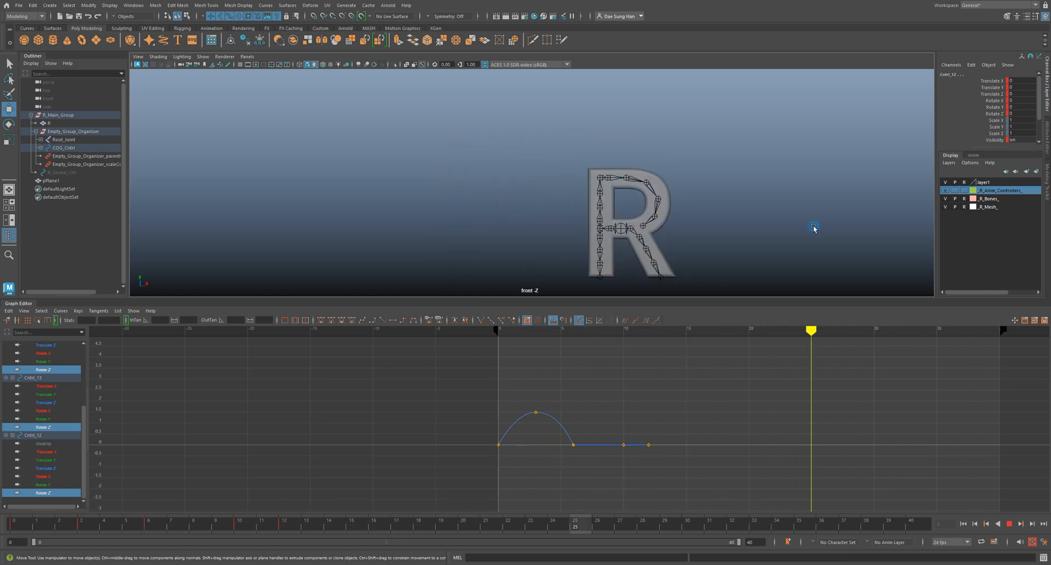
{"action": "key", "text": "alt+v"}
Raise the lower stem's Rotate Z keys at frame 3 further, to about 2.36
{"action": "left_click_drag", "start_coordinate": [499, 331], "coordinate": [536, 331]}
{"action": "left_click_drag", "start_coordinate": [502, 398], "coordinate": [556, 432]}
{"action": "middle_click_drag", "start_coordinate": [556, 431], "coordinate": [544, 414], "text": "shift"}
{"action": "left_click", "coordinate": [681, 362]}
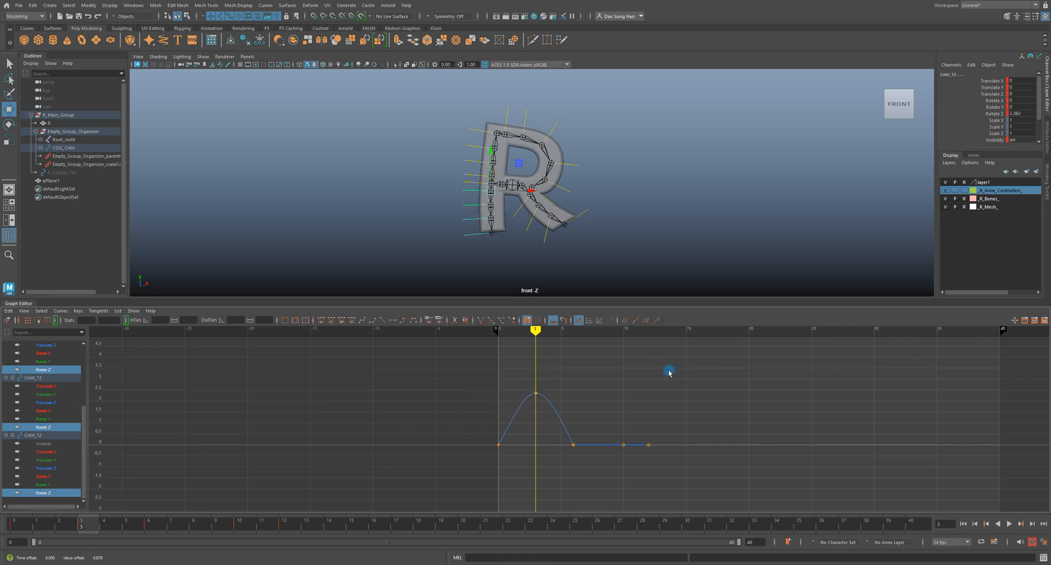
Steepen the outgoing tangents at frame 0 and the incoming tangents at frame 6 to match the higher peak, and play the result
{"action": "left_click_drag", "start_coordinate": [495, 416], "coordinate": [514, 426]}
{"action": "left_click_drag", "start_coordinate": [494, 413], "coordinate": [533, 425]}
{"action": "scroll", "coordinate": [44, 423], "scroll_direction": "up", "scroll_amount": 4}
{"action": "scroll", "coordinate": [49, 414], "scroll_direction": "down", "scroll_amount": 4}
{"action": "middle_click_drag", "start_coordinate": [535, 431], "coordinate": [527, 421]}
{"action": "mouse_move", "coordinate": [589, 430]}
{"action": "left_mouse_down"}
{"action": "mouse_move", "coordinate": [553, 420]}
{"action": "mouse_move", "coordinate": [575, 424]}
{"action": "left_mouse_up"}
{"action": "middle_click_drag", "start_coordinate": [534, 421], "coordinate": [534, 411]}
{"action": "left_click", "coordinate": [544, 423]}
{"action": "key", "text": "alt+v"}
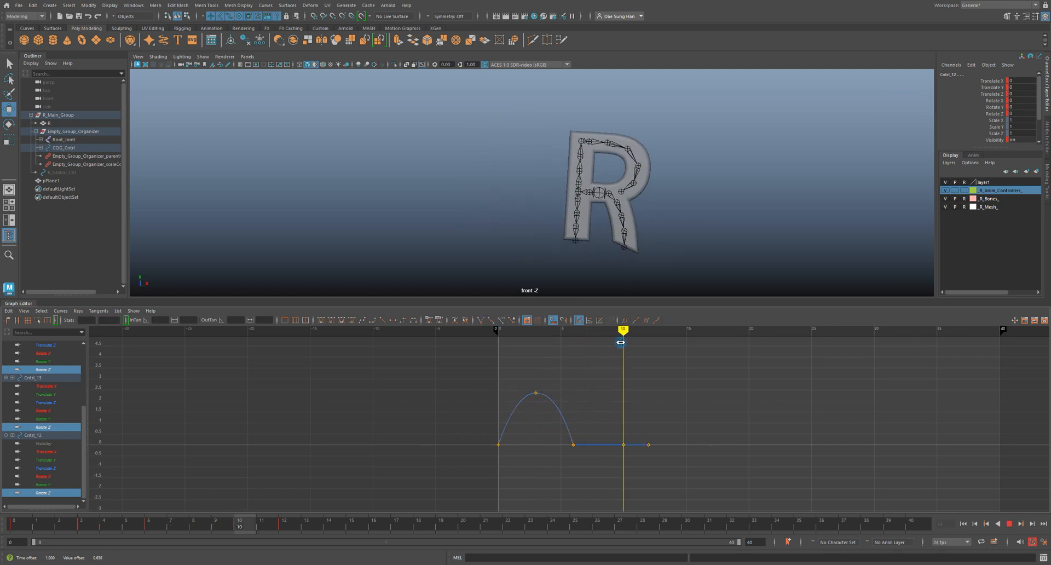
Lower the four Rotate Z keys at frame 10 to about -2.6 to bend the lower stem the opposite way
{"action": "left_click_drag", "start_coordinate": [620, 342], "coordinate": [621, 343]}
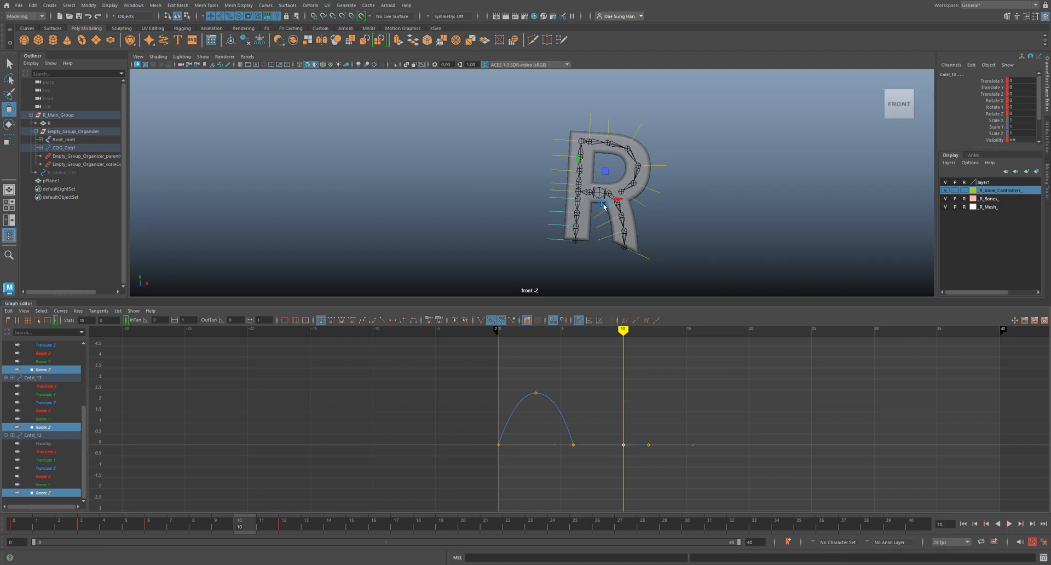
{"action": "mouse_move", "coordinate": [626, 456]}
{"action": "middle_mouse_down", "text": "shift"}
{"action": "mouse_move", "coordinate": [626, 398]}
{"action": "mouse_move", "coordinate": [622, 468]}
{"action": "mouse_move", "coordinate": [620, 456]}
{"action": "middle_mouse_up", "text": "shift"}
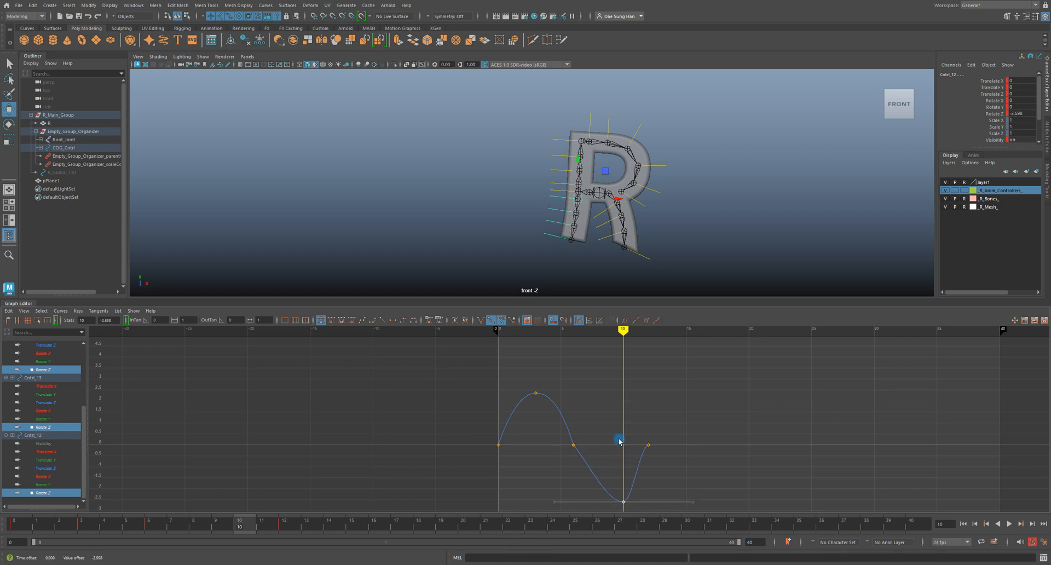
{"action": "key", "text": "f"}
Pull the outgoing tangents of the Rotate Z keys at frame 6 down so the curve falls faster toward frame 10
{"action": "right_click_drag", "start_coordinate": [671, 398], "coordinate": [591, 375], "text": "alt"}
{"action": "left_click_drag", "start_coordinate": [454, 377], "coordinate": [496, 417]}
{"action": "left_click_drag", "start_coordinate": [517, 395], "coordinate": [517, 430]}
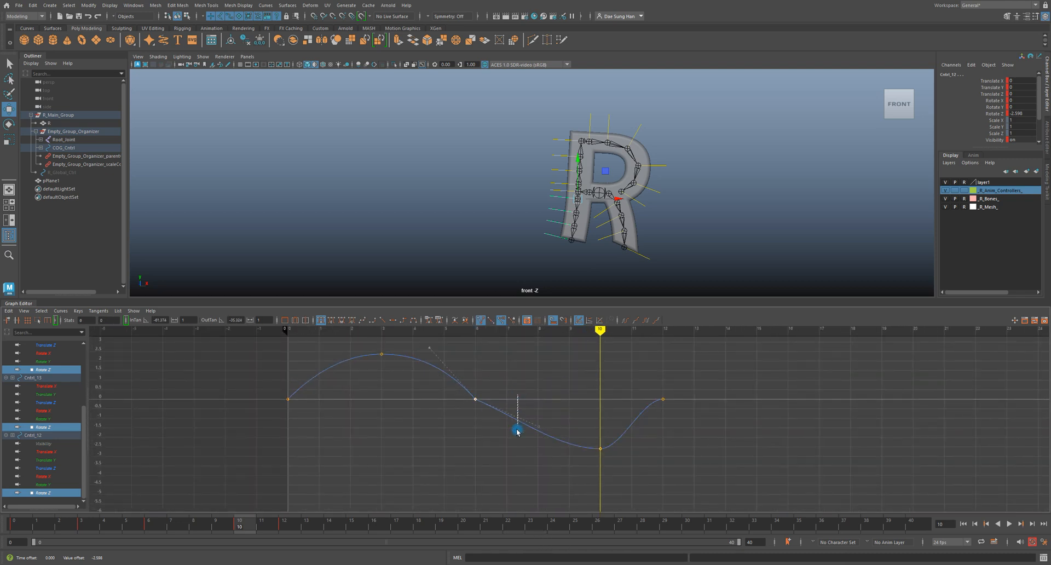
{"action": "middle_click_drag", "start_coordinate": [584, 381], "coordinate": [590, 414]}
Steepen the incoming tangents of the Rotate Z keys at frame 12 by pulling their handles down
{"action": "left_click", "coordinate": [631, 330]}
{"action": "left_click_drag", "start_coordinate": [676, 384], "coordinate": [649, 404]}
{"action": "left_click_drag", "start_coordinate": [647, 391], "coordinate": [637, 428]}
{"action": "middle_click_drag", "start_coordinate": [631, 432], "coordinate": [664, 488]}
{"action": "left_click", "coordinate": [703, 474]}
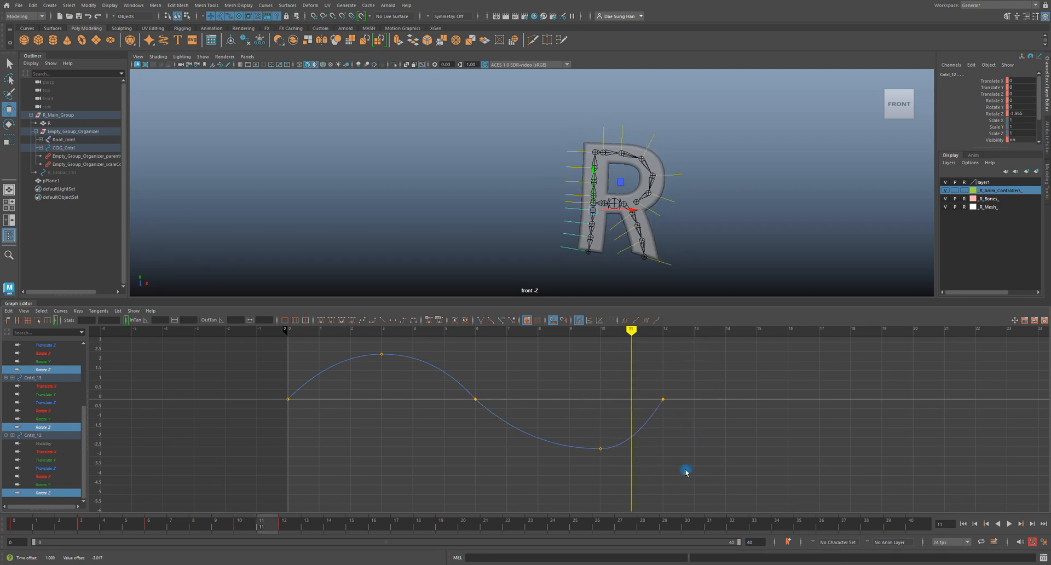
Tilt the tangents of the Rotate Z keys at frame 10 so the curve reaches its lowest point slightly earlier
{"action": "left_click_drag", "start_coordinate": [565, 420], "coordinate": [638, 492]}
{"action": "left_click", "coordinate": [568, 329]}
{"action": "left_click", "coordinate": [670, 448]}
{"action": "middle_click_drag", "start_coordinate": [741, 458], "coordinate": [733, 424]}
{"action": "left_click", "coordinate": [733, 424]}
{"action": "left_click_drag", "start_coordinate": [507, 333], "coordinate": [682, 439]}
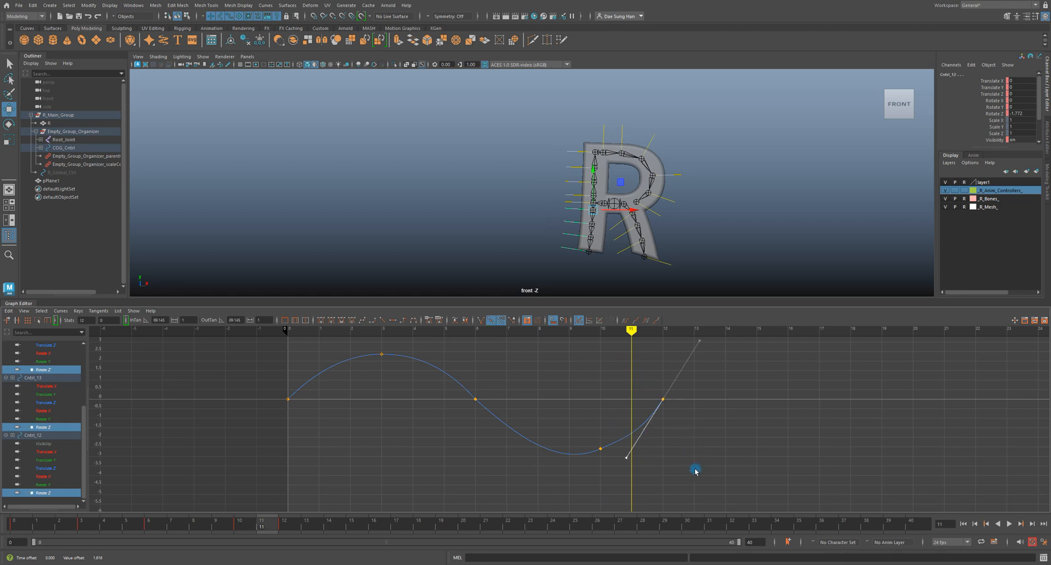
{"action": "left_click", "coordinate": [661, 455]}
Readjust the outgoing tangents of the Rotate Z keys at frame 6 and clear the control selection
{"action": "left_click_drag", "start_coordinate": [463, 387], "coordinate": [489, 418]}
{"action": "left_click_drag", "start_coordinate": [536, 411], "coordinate": [512, 458]}
{"action": "middle_click_drag", "start_coordinate": [563, 396], "coordinate": [567, 403]}
{"action": "left_click", "coordinate": [572, 397]}
{"action": "right_click_drag", "start_coordinate": [624, 377], "coordinate": [590, 378], "text": "alt"}
{"action": "middle_click_drag", "start_coordinate": [524, 378], "coordinate": [524, 384], "text": "alt"}
{"action": "left_click", "coordinate": [716, 192]}
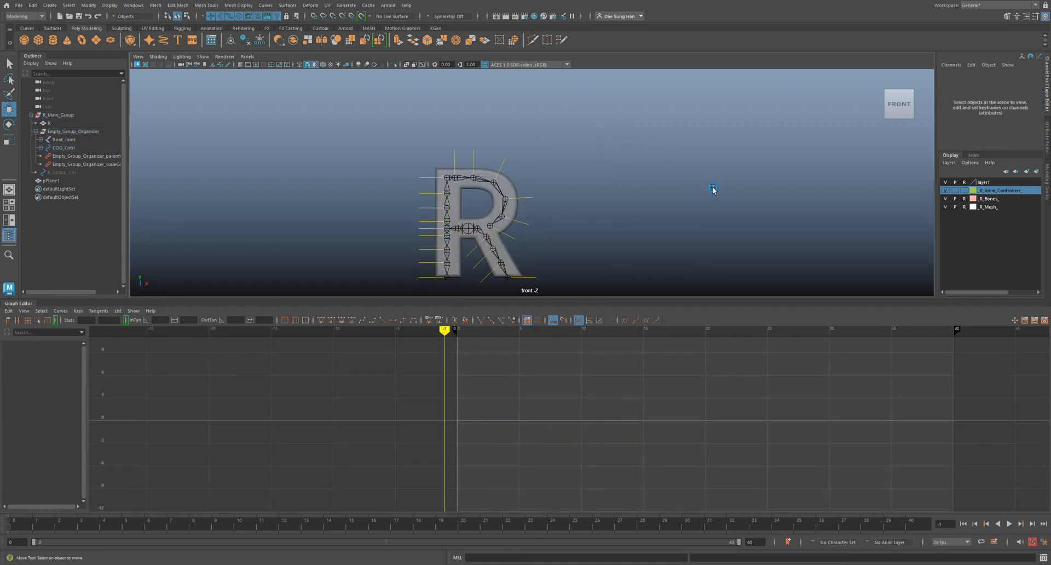
Play back the hop from the front view and select all of the R's animation controls to show their curves
{"action": "key", "text": "alt+v"}
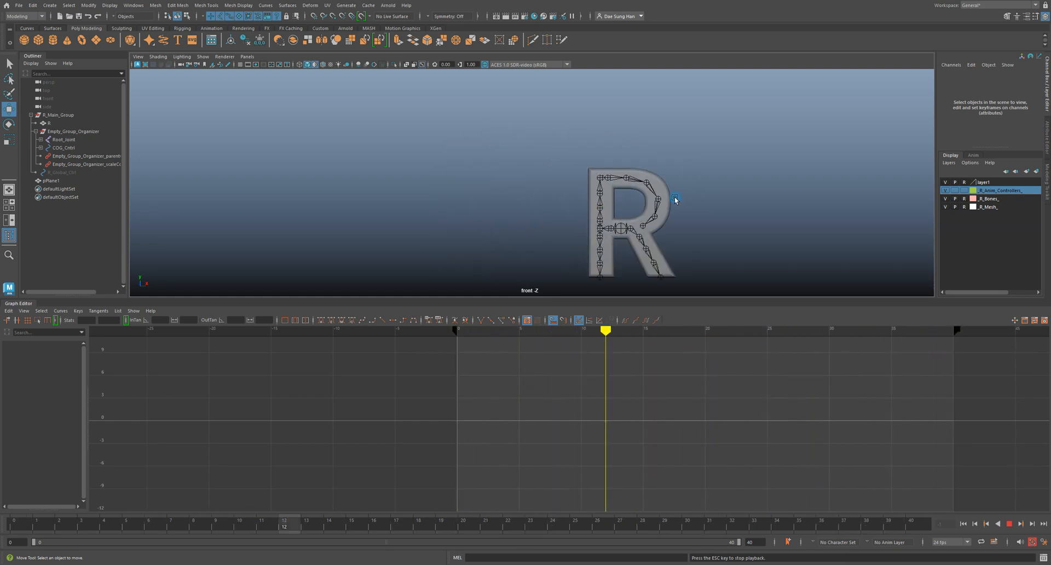
{"action": "key", "text": "alt+v"}
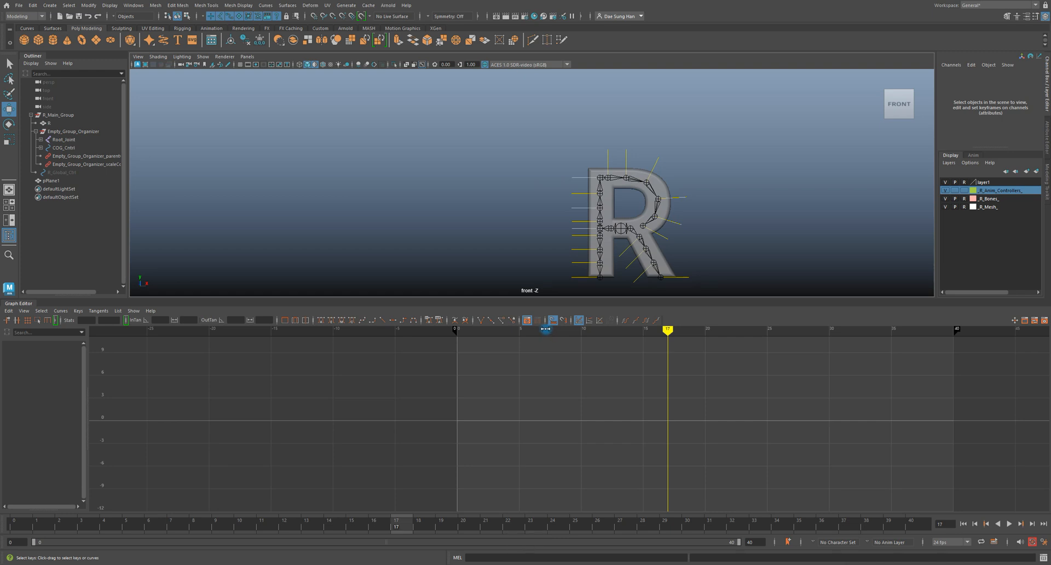
{"action": "key", "text": "w"}
{"action": "left_click_drag", "start_coordinate": [531, 156], "coordinate": [746, 295]}
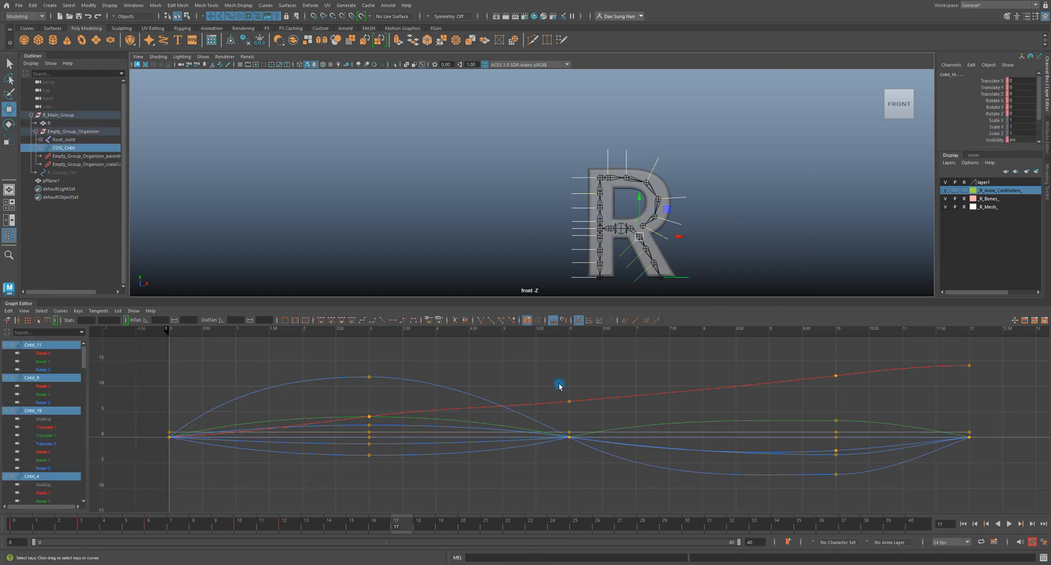
Tilt the tangents of the Translate Y key at frame 10 so the second hop peaks near frame 9
{"action": "right_click_drag", "start_coordinate": [632, 356], "coordinate": [726, 392], "text": "alt+shift"}
{"action": "middle_click_drag", "start_coordinate": [725, 391], "coordinate": [614, 357], "text": "alt"}
{"action": "left_click", "coordinate": [654, 383]}
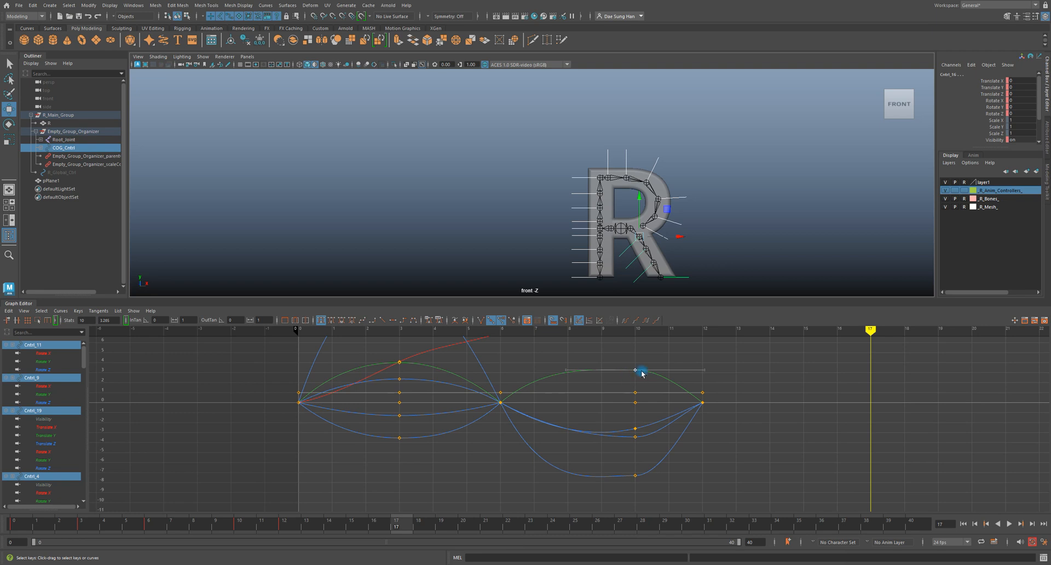
{"action": "left_click", "coordinate": [597, 329]}
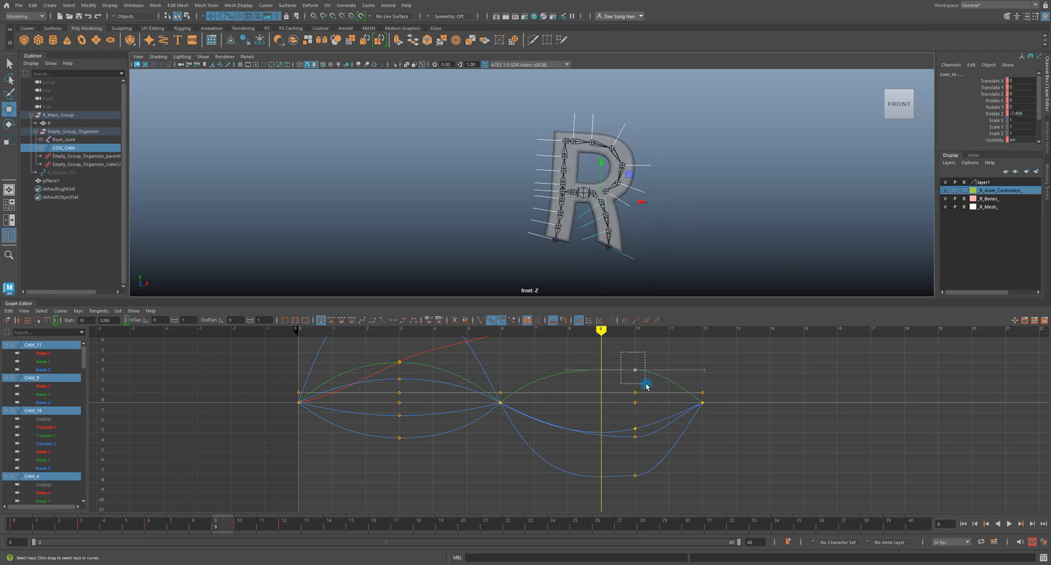
{"action": "left_click_drag", "start_coordinate": [742, 382], "coordinate": [748, 377]}
{"action": "mouse_move", "coordinate": [764, 364]}
{"action": "middle_mouse_down"}
{"action": "mouse_move", "coordinate": [742, 377]}
{"action": "mouse_move", "coordinate": [762, 370]}
{"action": "middle_mouse_up"}
{"action": "left_click", "coordinate": [762, 370]}
Play back and scrub the second hop around frames 8 to 10 to check the adjusted arc
{"action": "key", "text": "alt+v"}
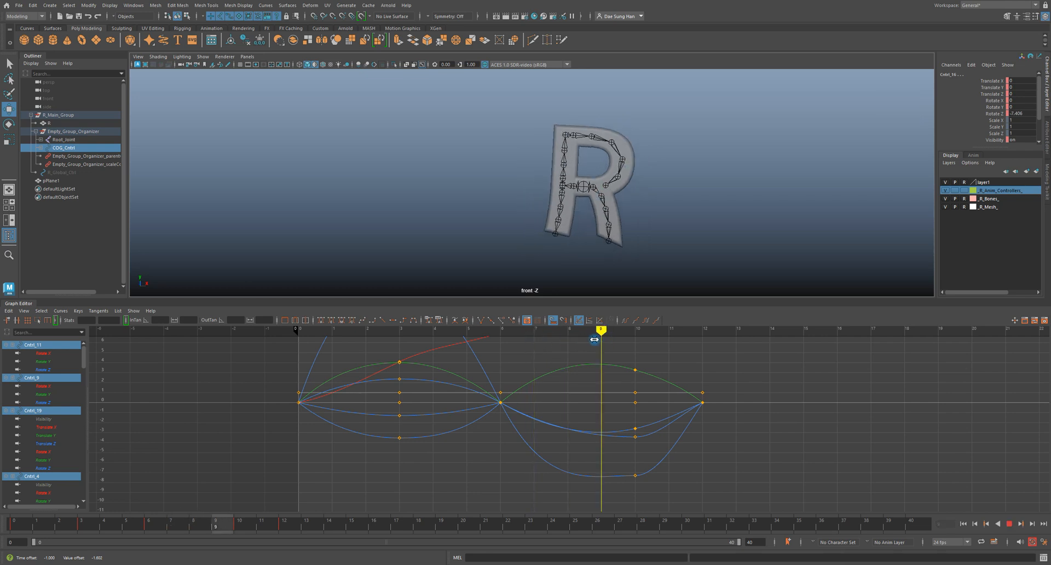
{"action": "key", "text": "alt+v"}
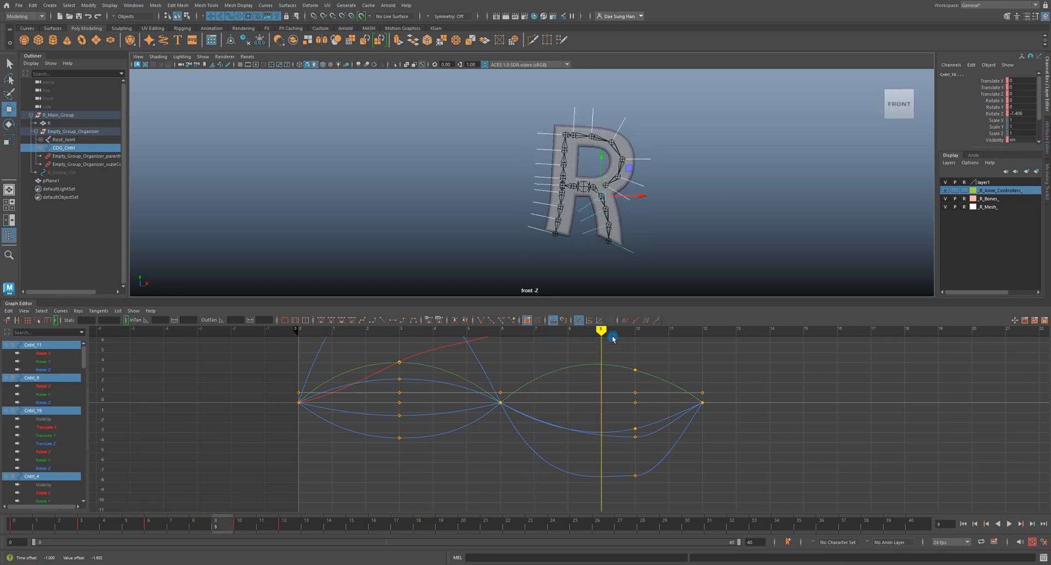
{"action": "left_click_drag", "start_coordinate": [612, 339], "coordinate": [643, 353]}
{"action": "key", "text": "alt+v"}
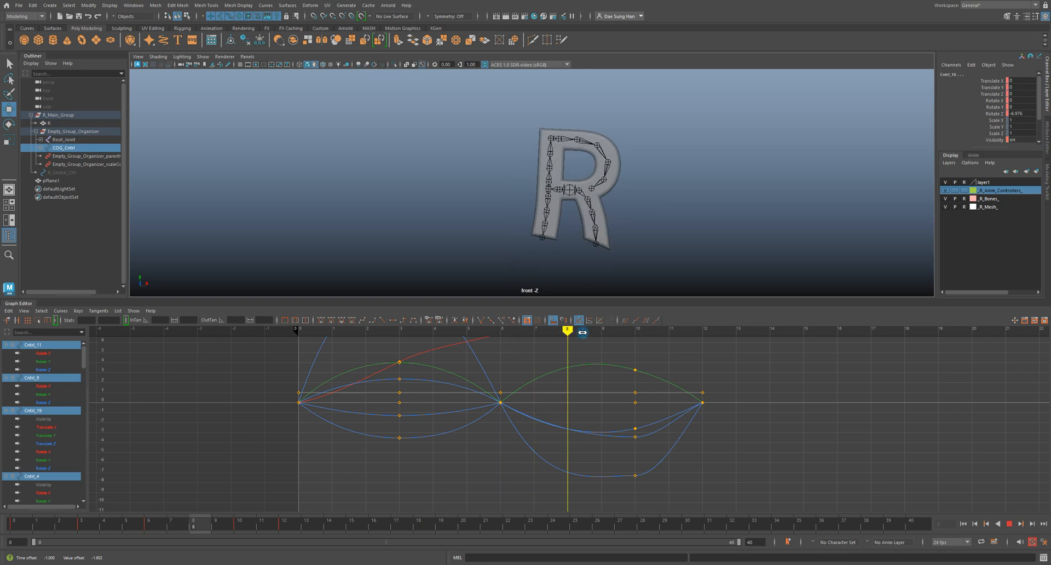
{"action": "mouse_move", "coordinate": [530, 337]}
{"action": "left_mouse_down"}
{"action": "mouse_move", "coordinate": [399, 360]}
{"action": "mouse_move", "coordinate": [673, 363]}
{"action": "mouse_move", "coordinate": [451, 355]}
{"action": "mouse_move", "coordinate": [604, 352]}
{"action": "left_mouse_up"}
{"action": "key", "text": "alt+v"}
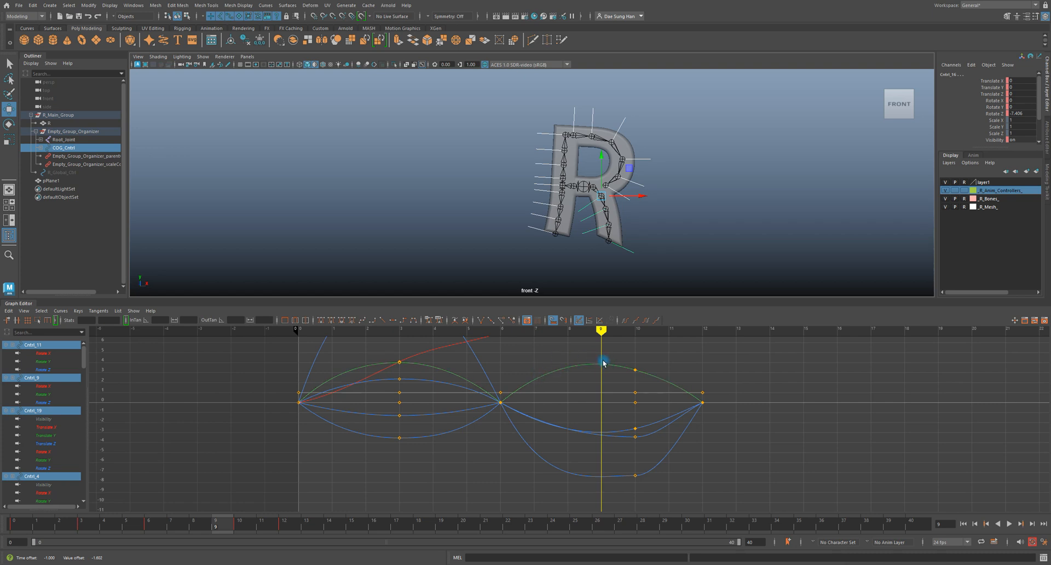
Tilt the tangents of the lowest Rotate Z key at frame 10 so its curve bottoms out near frame 9
{"action": "left_click", "coordinate": [595, 359]}
{"action": "right_click_drag", "start_coordinate": [706, 374], "coordinate": [671, 375], "text": "alt"}
{"action": "middle_click_drag", "start_coordinate": [593, 436], "coordinate": [591, 431], "text": "alt"}
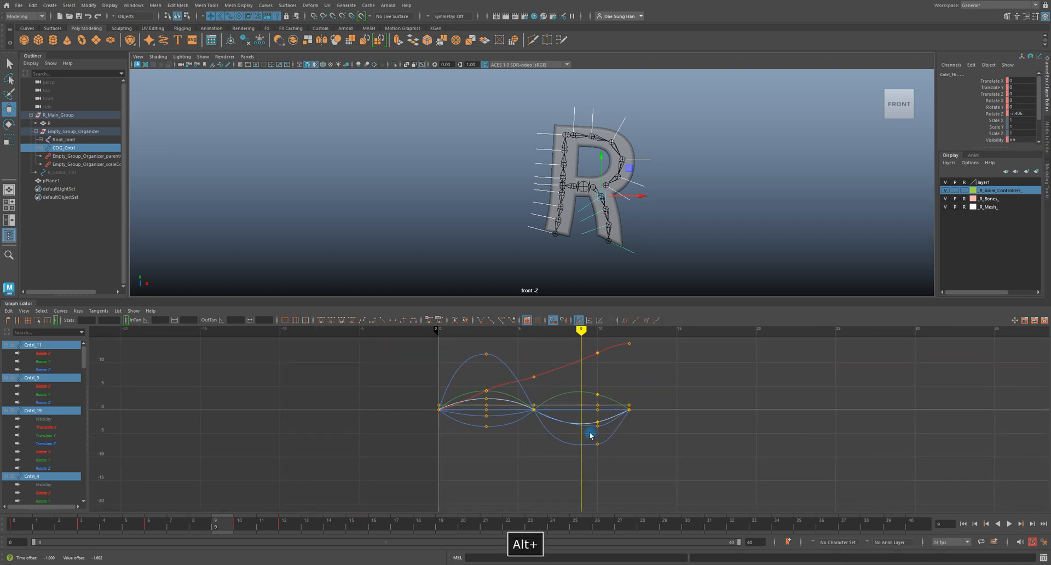
{"action": "right_click_drag", "start_coordinate": [591, 432], "coordinate": [603, 453], "text": "alt"}
{"action": "left_click", "coordinate": [614, 460]}
{"action": "left_click_drag", "start_coordinate": [649, 443], "coordinate": [693, 484]}
{"action": "right_click_drag", "start_coordinate": [564, 447], "coordinate": [643, 411], "text": "alt"}
{"action": "middle_click_drag", "start_coordinate": [643, 410], "coordinate": [593, 337], "text": "alt"}
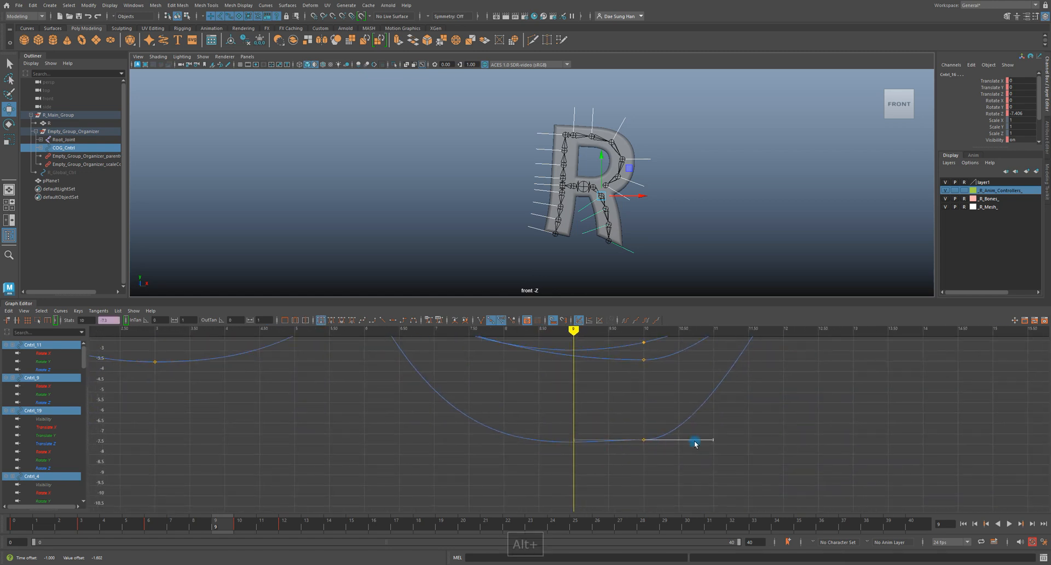
{"action": "middle_click_drag", "start_coordinate": [817, 445], "coordinate": [814, 418]}
{"action": "left_click", "coordinate": [812, 428]}
{"action": "right_click_drag", "start_coordinate": [811, 429], "coordinate": [748, 415], "text": "alt"}
{"action": "middle_click_drag", "start_coordinate": [575, 357], "coordinate": [626, 416], "text": "alt"}
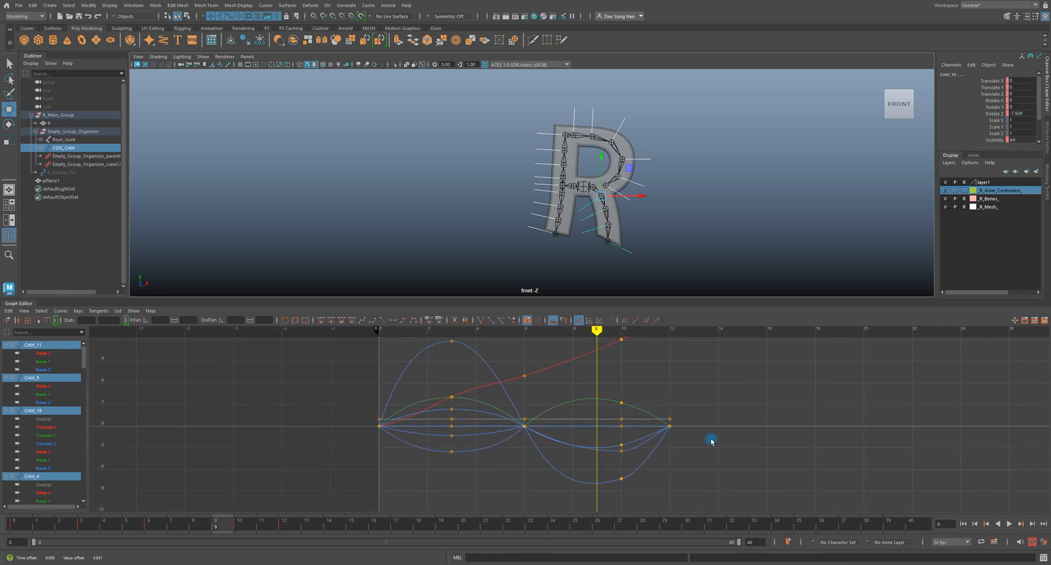
Return to frame 0, clear the control selection and play back the full hop animation
{"action": "middle_click_drag", "start_coordinate": [563, 390], "coordinate": [564, 413], "text": "alt"}
{"action": "right_click_drag", "start_coordinate": [646, 406], "coordinate": [640, 404], "text": "alt"}
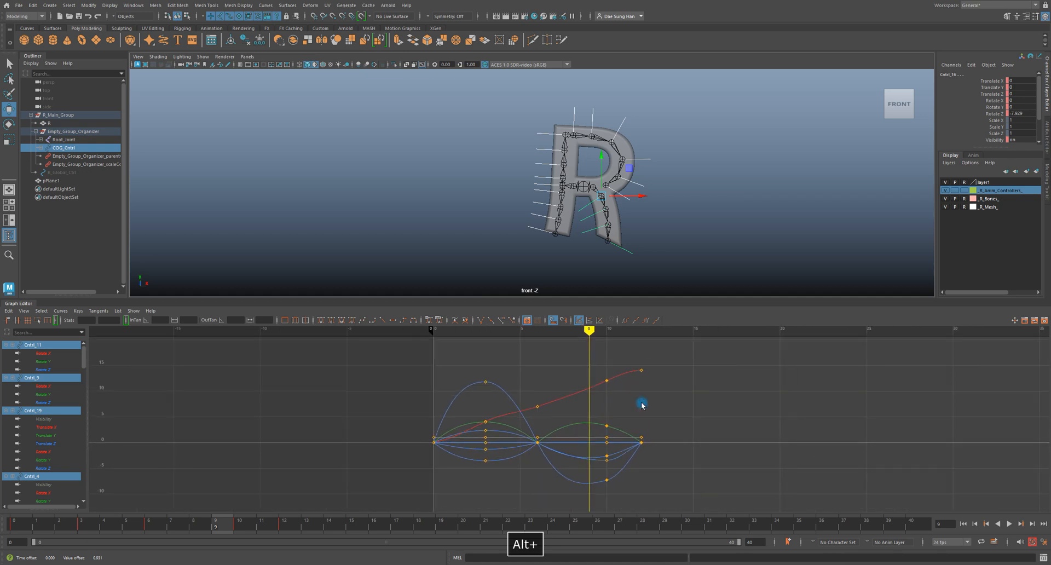
{"action": "left_click_drag", "start_coordinate": [597, 334], "coordinate": [434, 333]}
{"action": "left_click", "coordinate": [725, 230]}
{"action": "key", "text": "alt+v"}
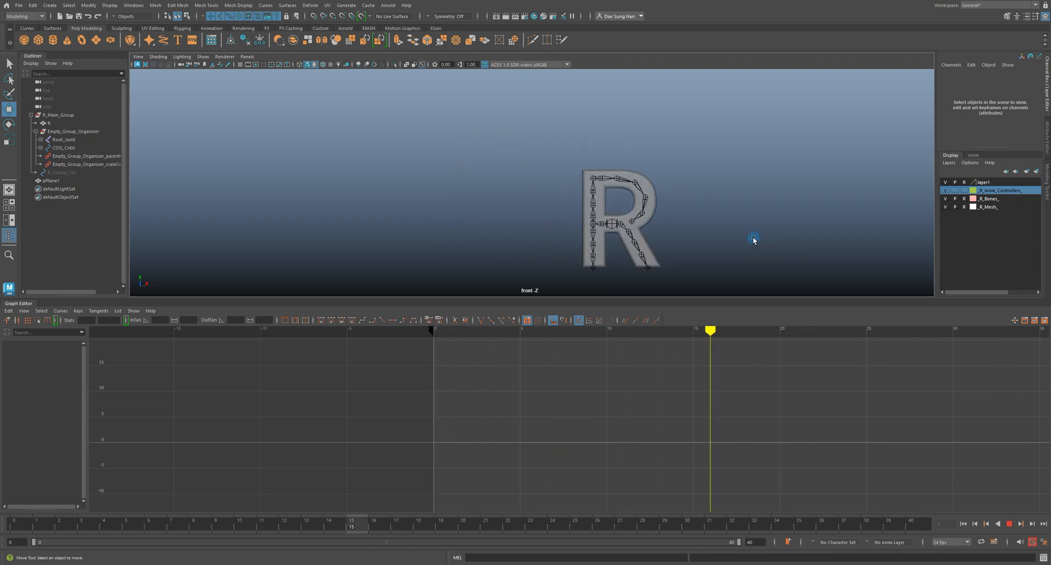
{"action": "key", "text": "alt+v"}
{"action": "key", "text": "w"}
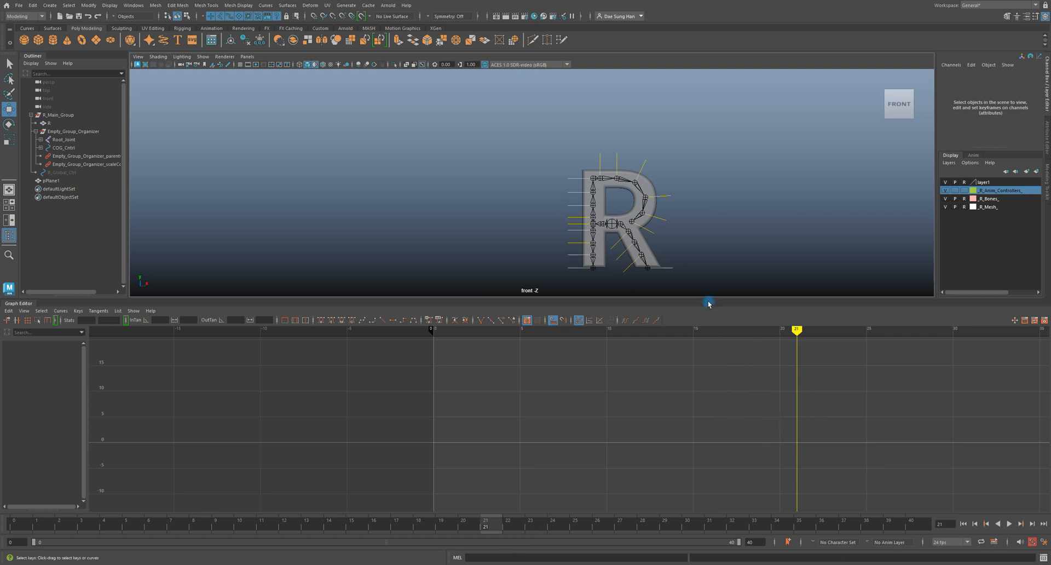
Frame the letter R closer in the front view and switch to the perspective view
{"action": "middle_click_drag", "start_coordinate": [700, 230], "coordinate": [513, 228], "text": "alt"}
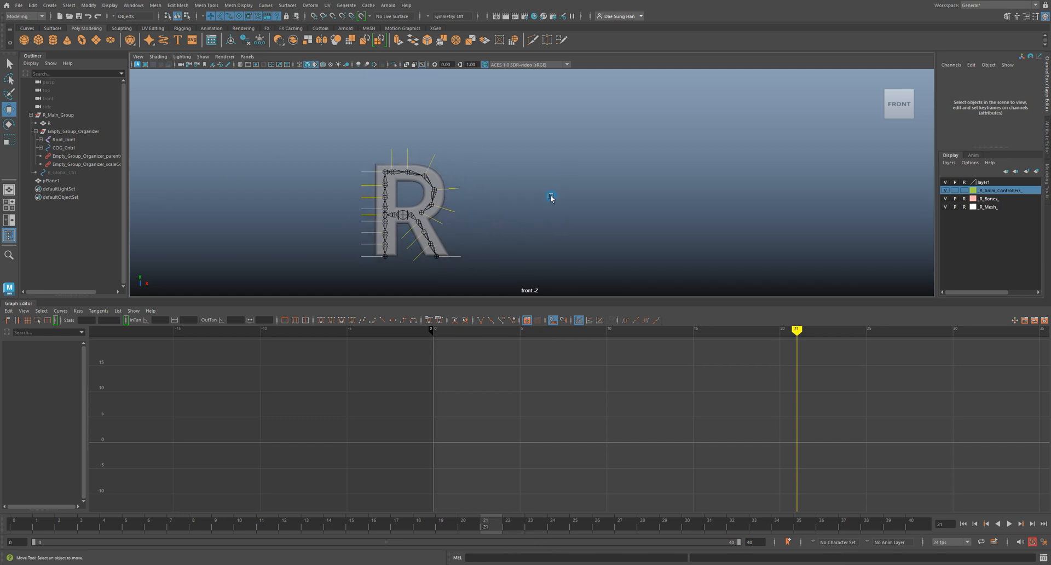
{"action": "right_click_drag", "start_coordinate": [547, 152], "coordinate": [599, 157], "text": "alt"}
{"action": "middle_click_drag", "start_coordinate": [511, 175], "coordinate": [634, 162], "text": "alt"}
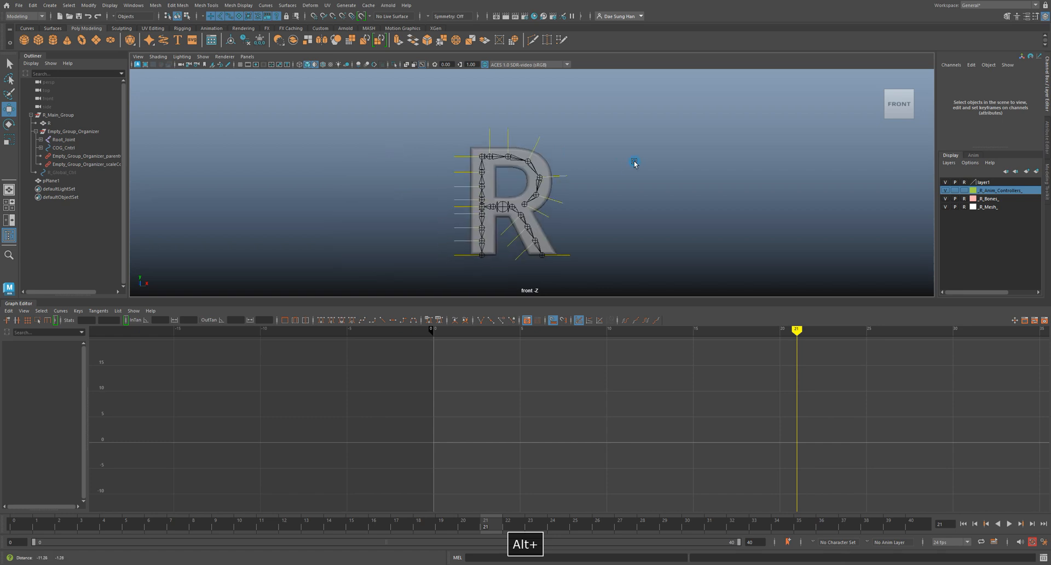
{"action": "right_click_drag", "start_coordinate": [633, 162], "coordinate": [713, 175], "text": "alt"}
{"action": "middle_click_drag", "start_coordinate": [619, 173], "coordinate": [654, 155], "text": "alt"}
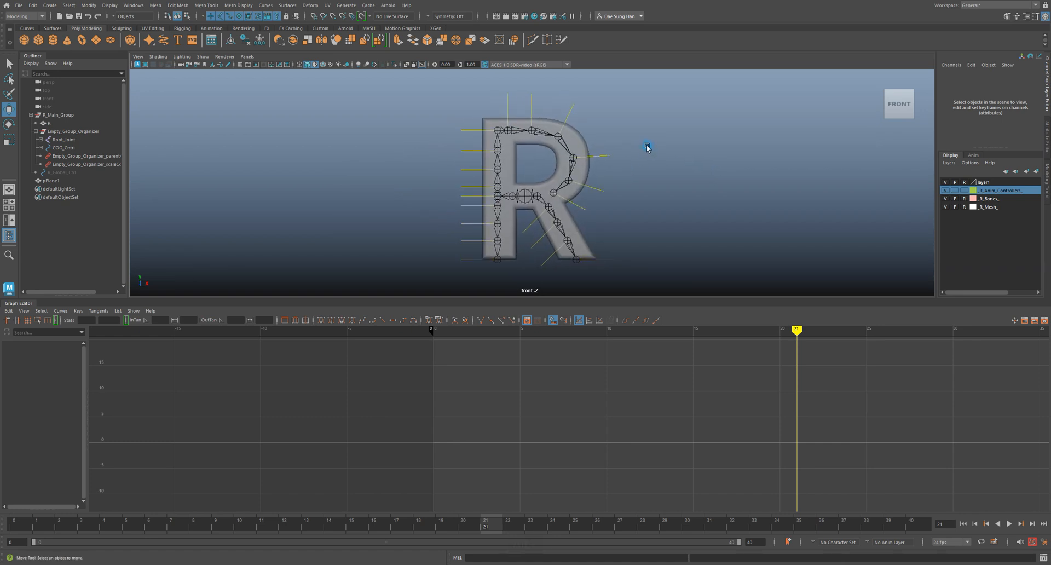
{"action": "key", "text": "space"}
{"action": "key", "text": "space"}
{"action": "left_click_drag", "start_coordinate": [626, 159], "coordinate": [552, 200], "text": "alt"}
{"action": "key", "text": "w"}
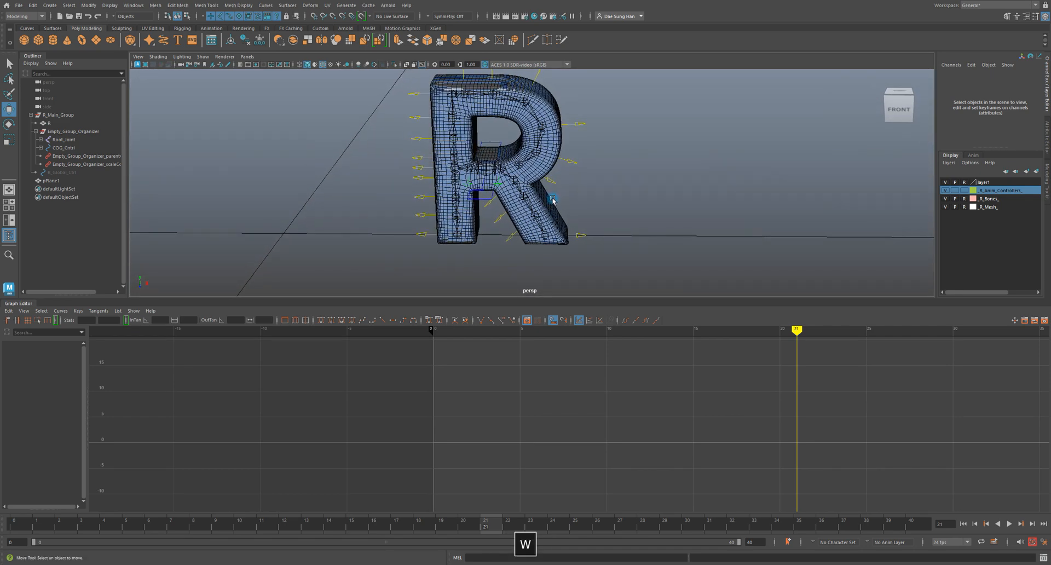
Examine the landed R from several angles and distances in the perspective view
{"action": "left_click_drag", "start_coordinate": [574, 185], "coordinate": [508, 157], "text": "alt"}
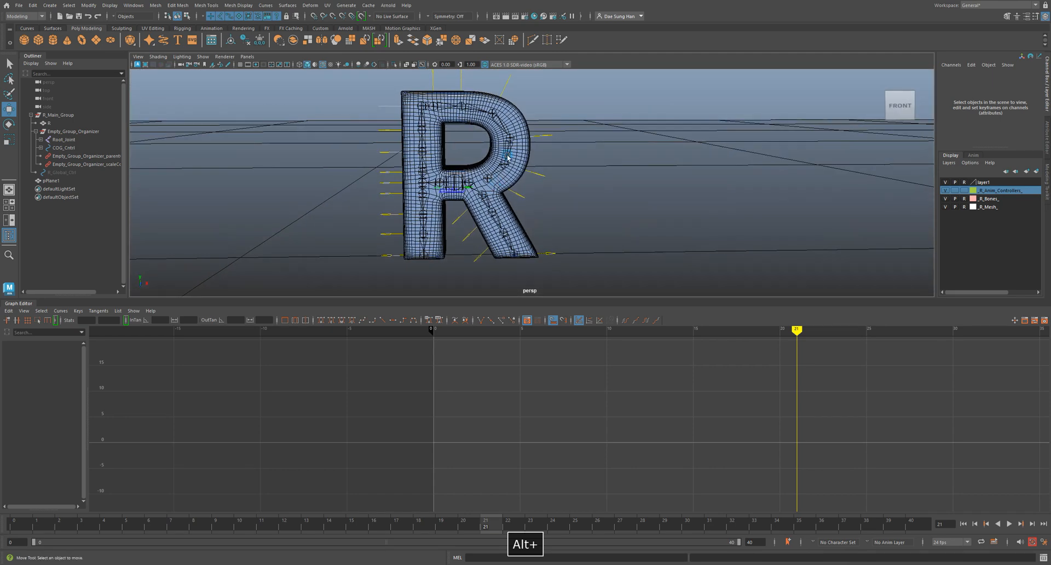
{"action": "right_click_drag", "start_coordinate": [696, 245], "coordinate": [610, 216], "text": "alt"}
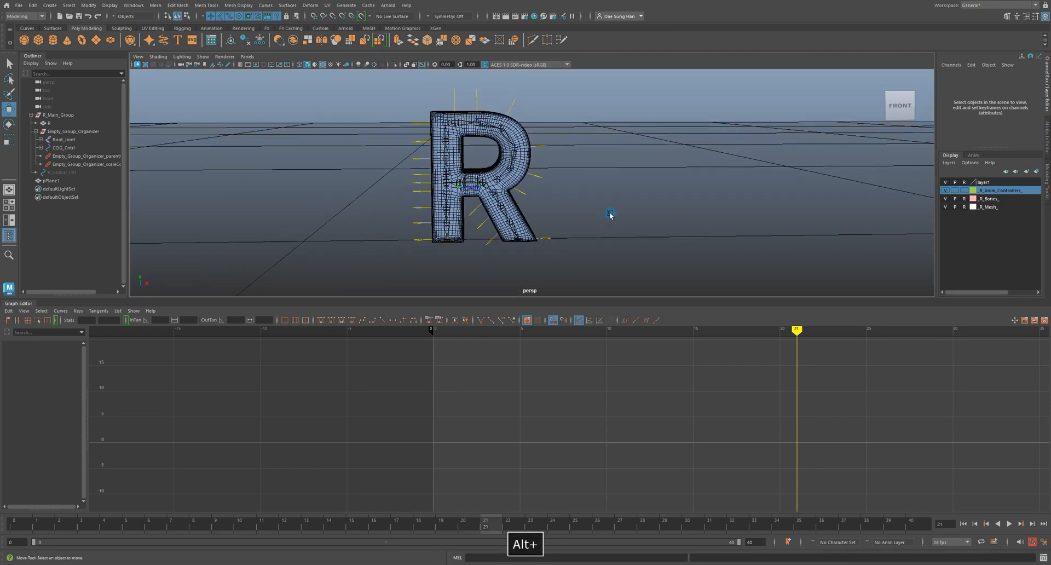
{"action": "middle_click_drag", "start_coordinate": [590, 174], "coordinate": [545, 200], "text": "alt"}
{"action": "middle_click_drag", "start_coordinate": [645, 189], "coordinate": [626, 159], "text": "alt"}
{"action": "left_click_drag", "start_coordinate": [550, 249], "coordinate": [573, 213], "text": "alt"}
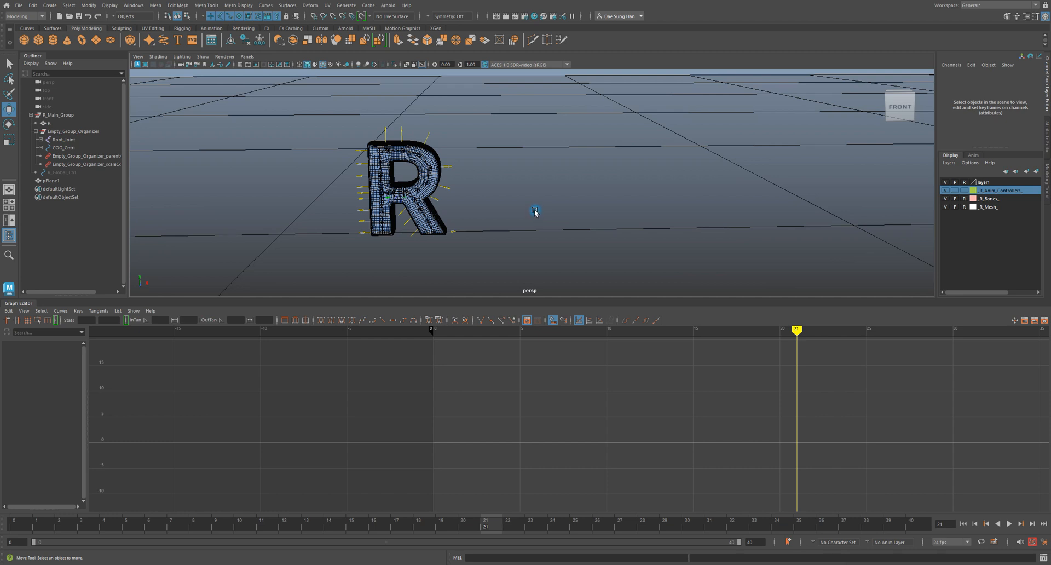
{"action": "left_click_drag", "start_coordinate": [622, 229], "coordinate": [497, 185], "text": "alt"}
{"action": "right_click_drag", "start_coordinate": [498, 185], "coordinate": [675, 201], "text": "alt"}
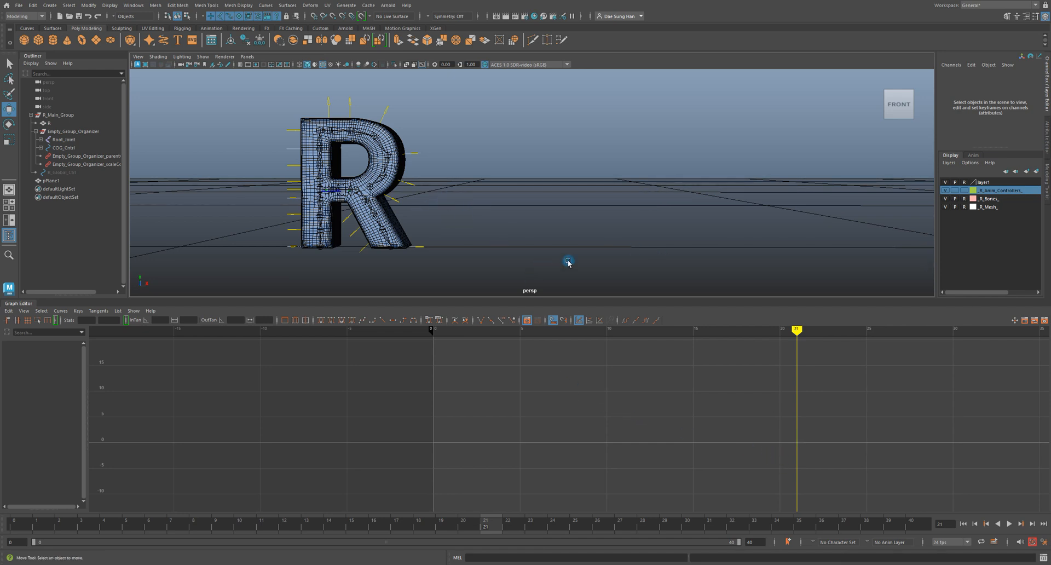
{"action": "right_click_drag", "start_coordinate": [617, 232], "coordinate": [545, 234], "text": "alt"}
{"action": "left_click_drag", "start_coordinate": [544, 234], "coordinate": [619, 215], "text": "alt"}
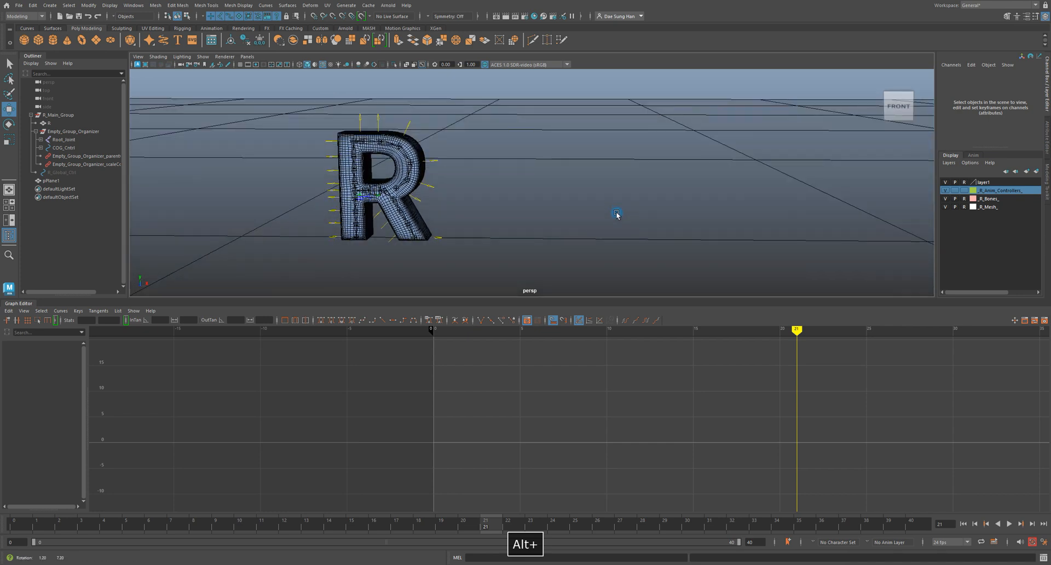
{"action": "middle_click_drag", "start_coordinate": [684, 231], "coordinate": [626, 258], "text": "alt"}
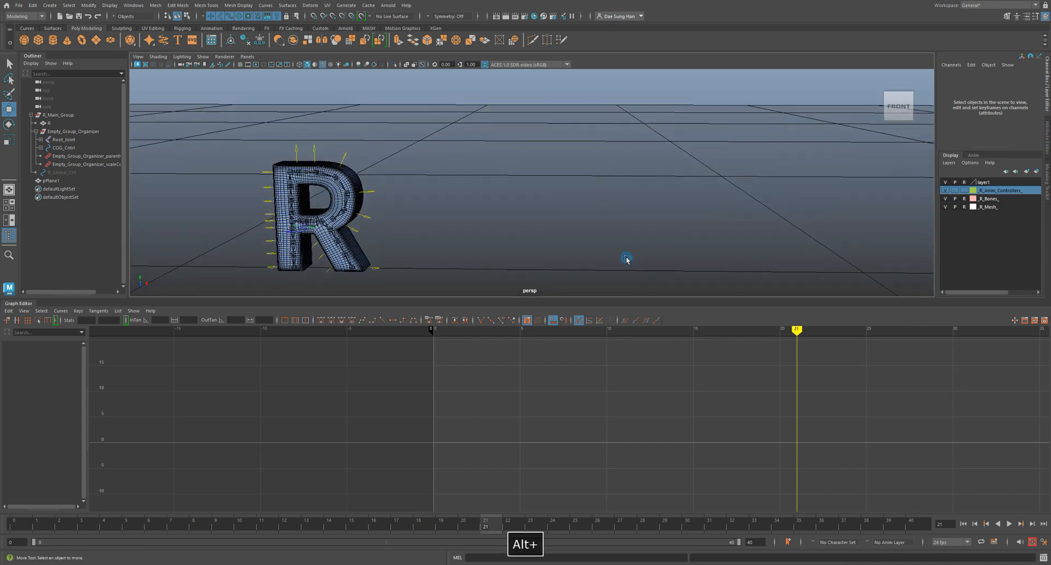
{"action": "left_click_drag", "start_coordinate": [626, 258], "coordinate": [630, 253], "text": "alt"}
{"action": "right_click_drag", "start_coordinate": [687, 250], "coordinate": [617, 244], "text": "alt"}
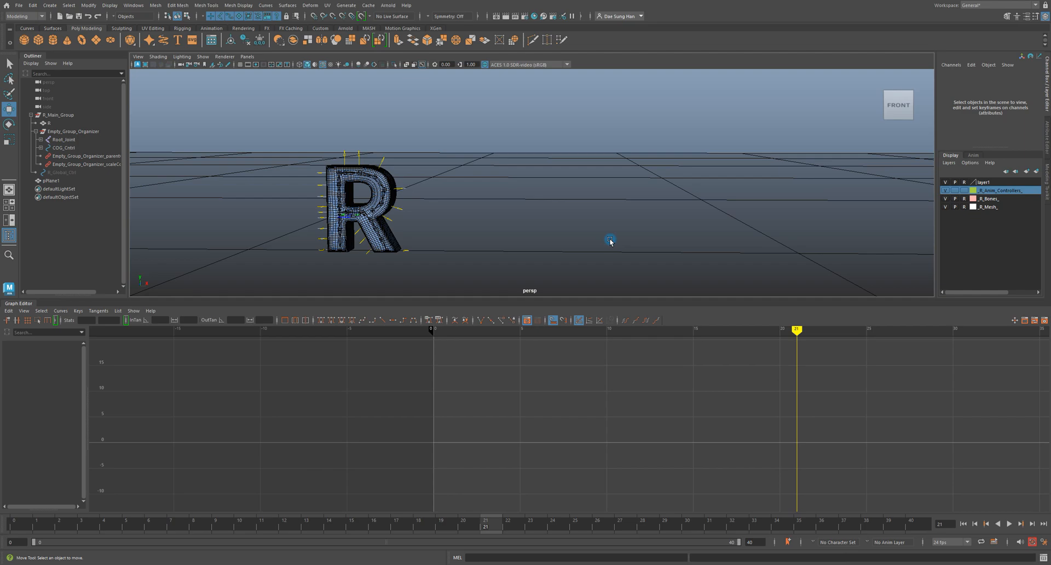